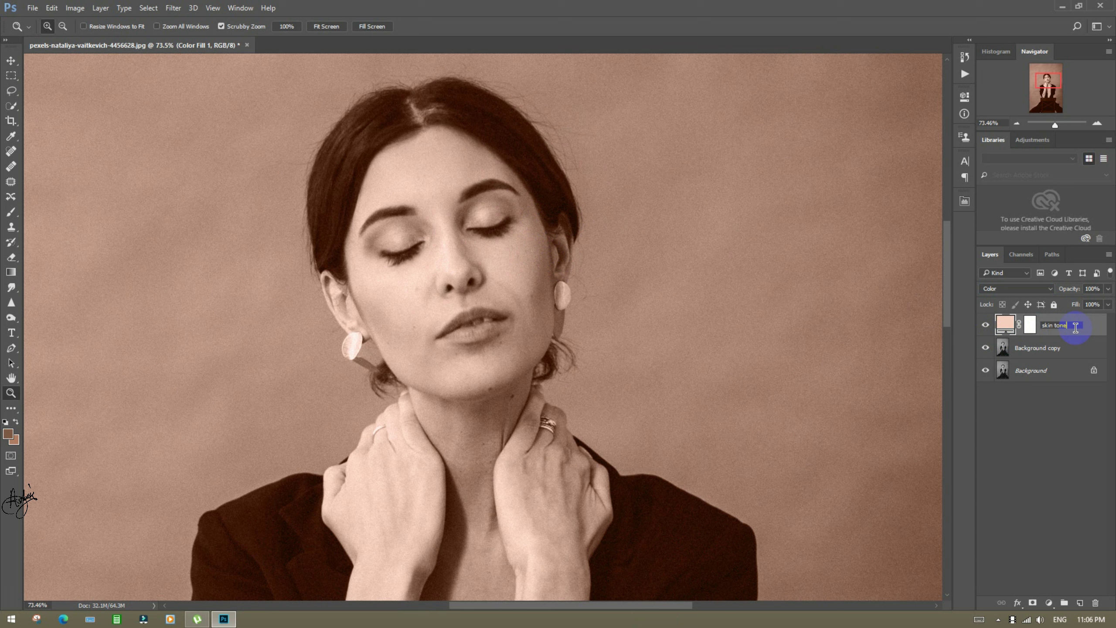
- Name the colour fill layer "skin tone" and change its fill colour to #e6a586
left_click_drag(1037, 322, 1081, 333)
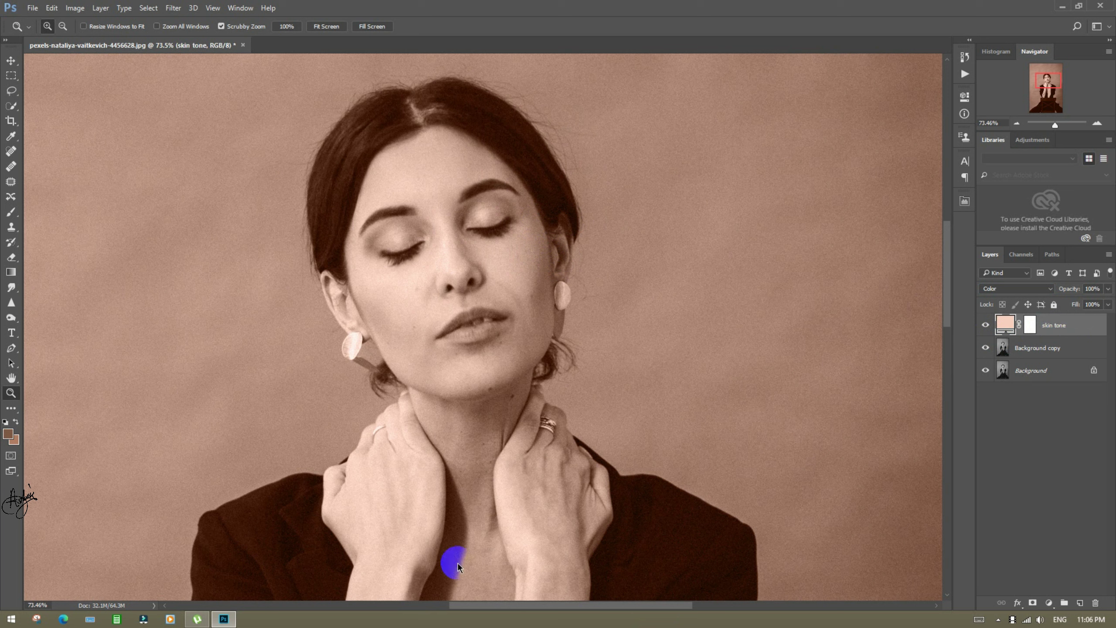
left_click(482, 308)
left_click(481, 271)
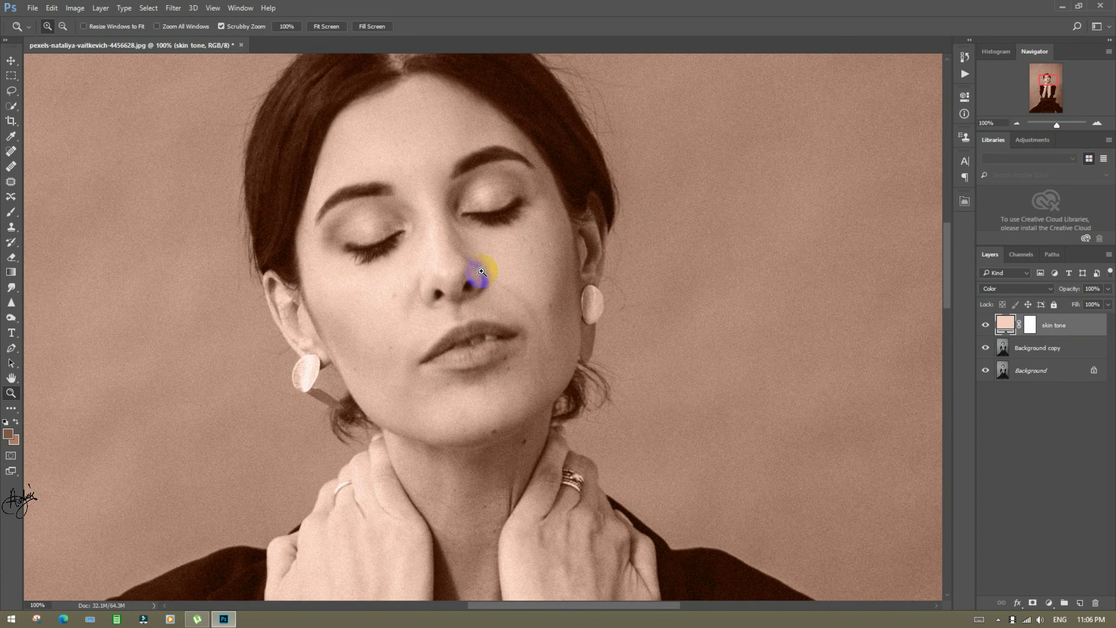
double_click(1011, 325)
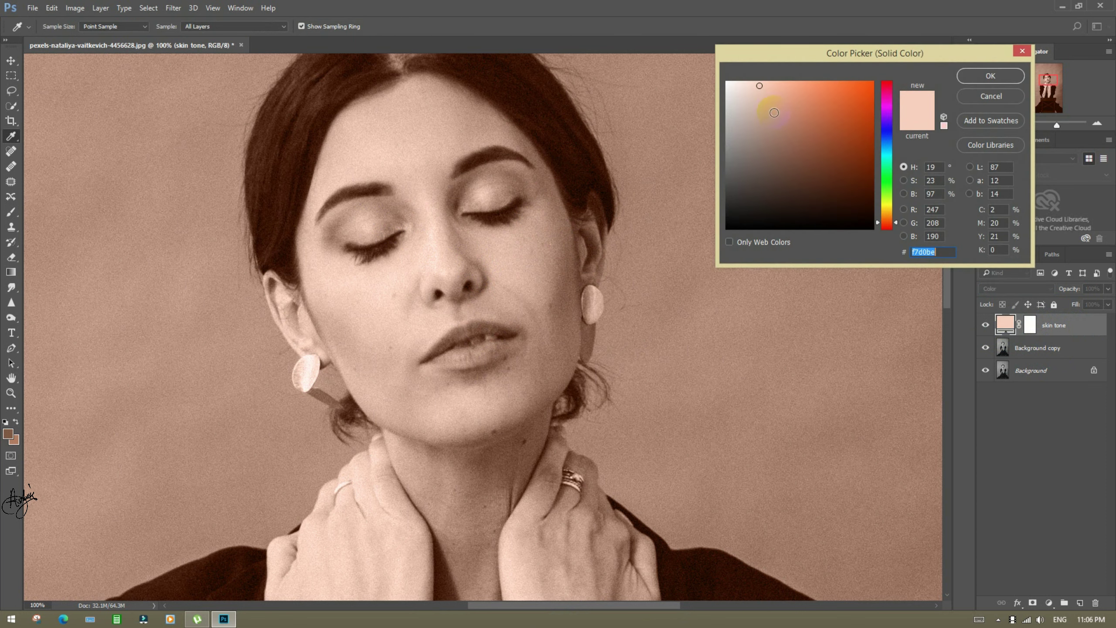
left_click(773, 96)
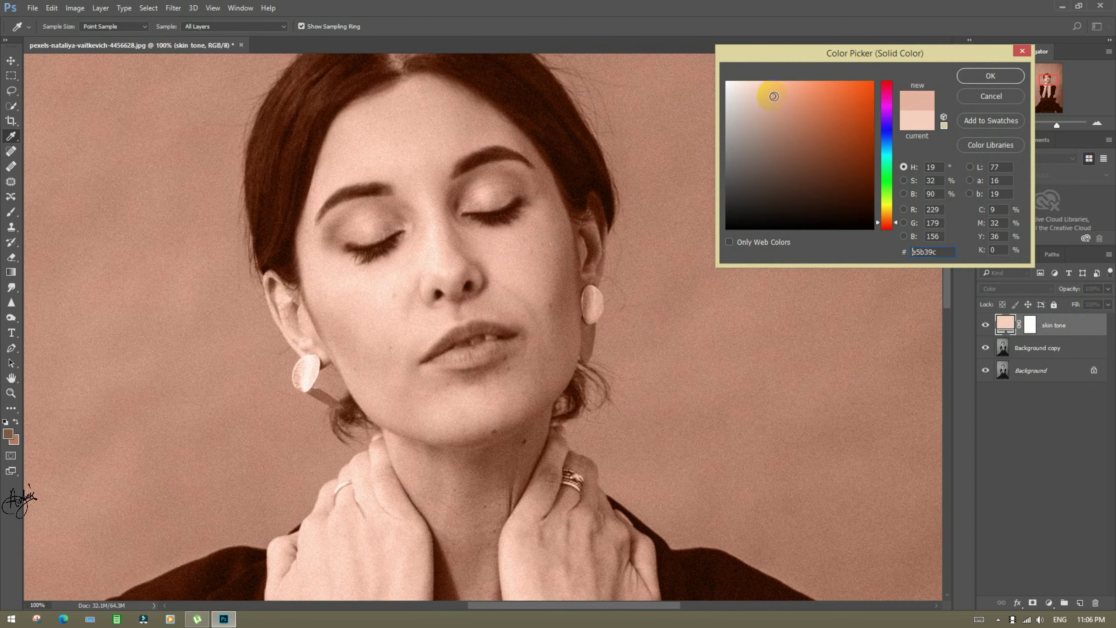
left_click_drag(774, 96, 781, 102)
left_click(775, 120)
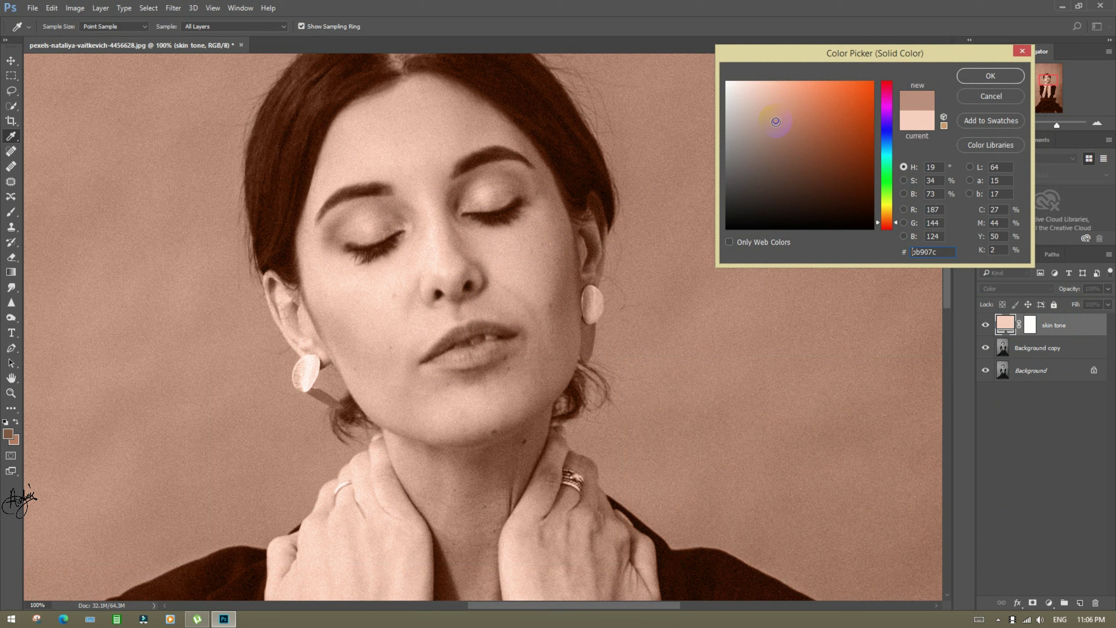
left_click(793, 136)
left_click(800, 108)
left_click(796, 101)
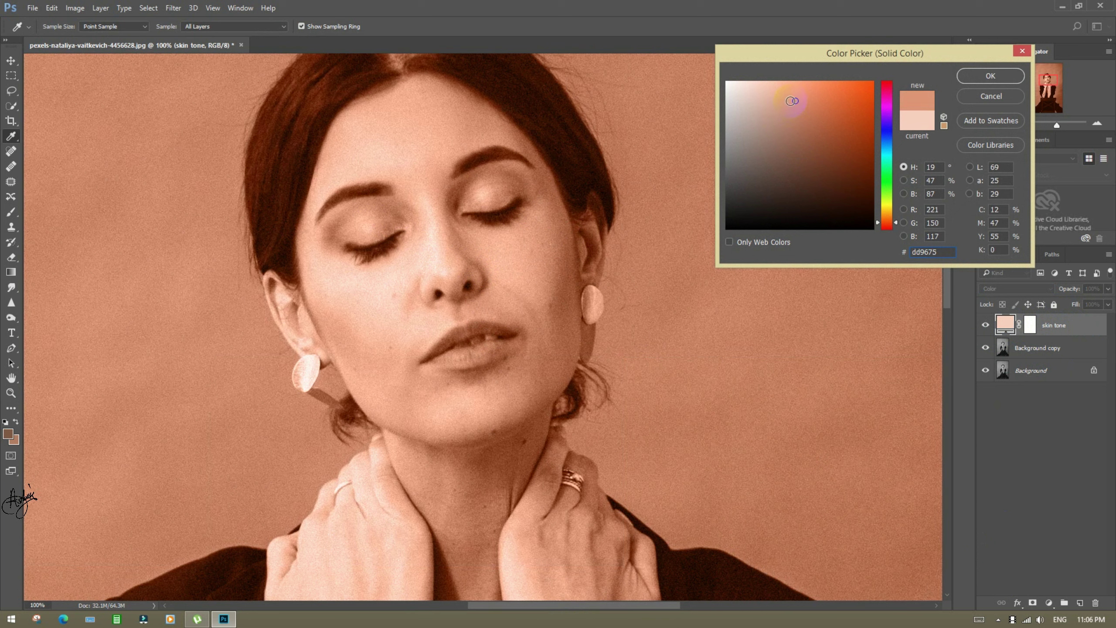
left_click(787, 95)
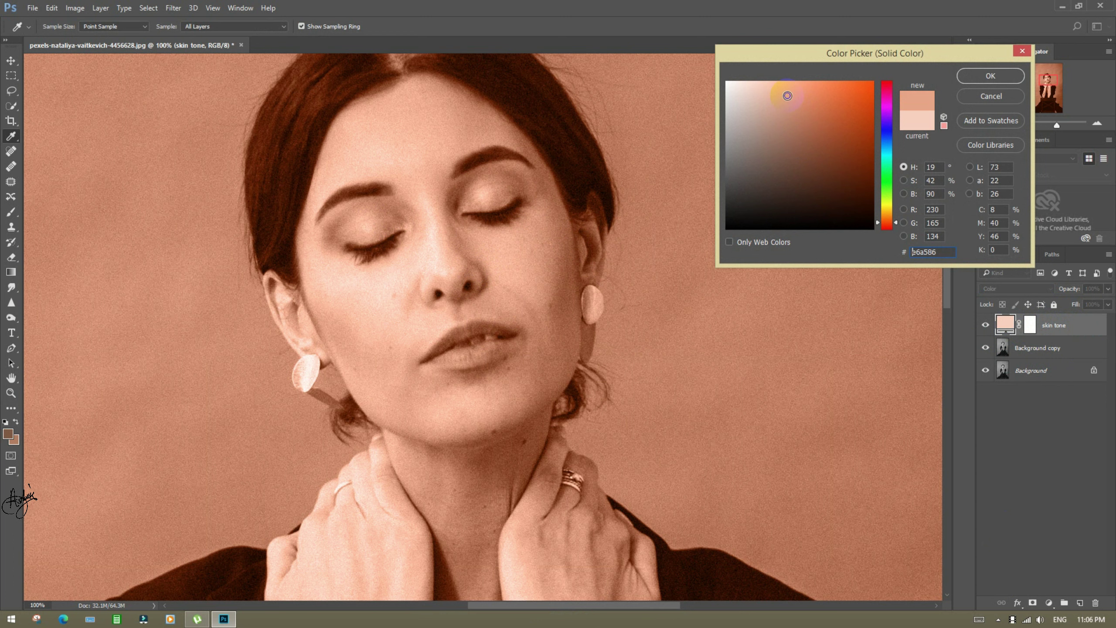
left_click(992, 76)
- Invert the skin tone layer's mask to black and ready the Brush with a white foreground colour, #ffffff
left_click(1029, 328)
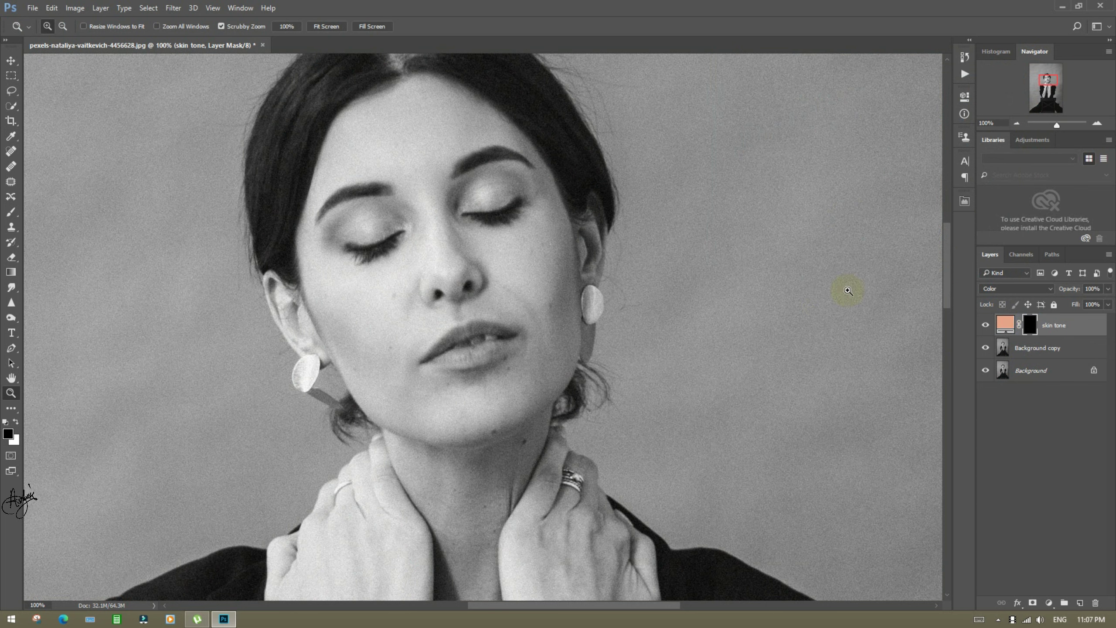
left_click_drag(379, 99, 406, 122)
left_click(12, 212)
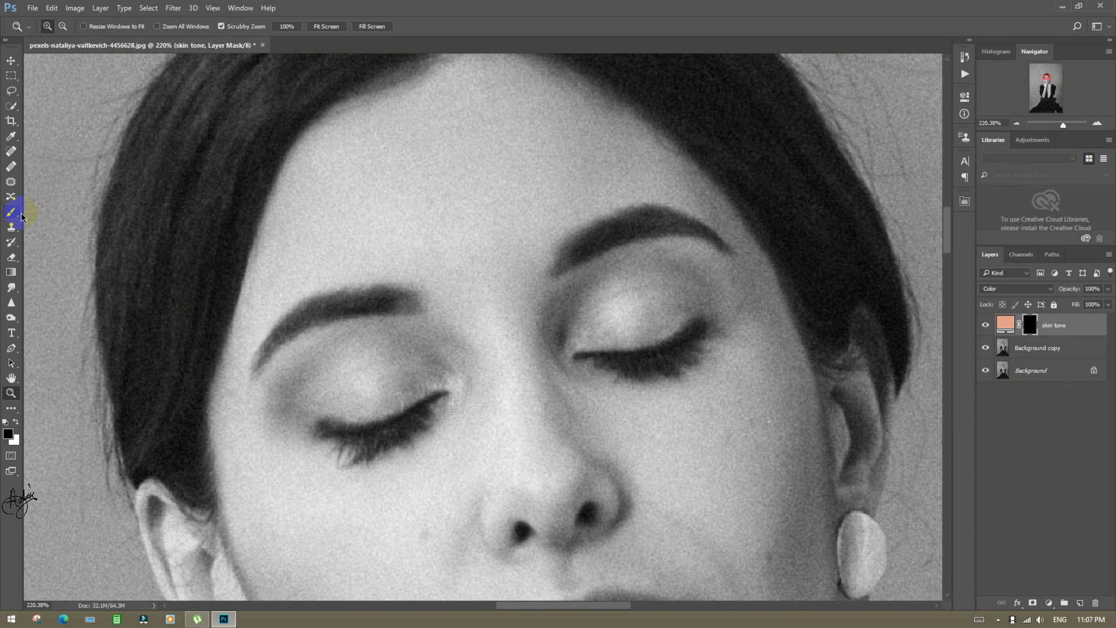
left_click(9, 434)
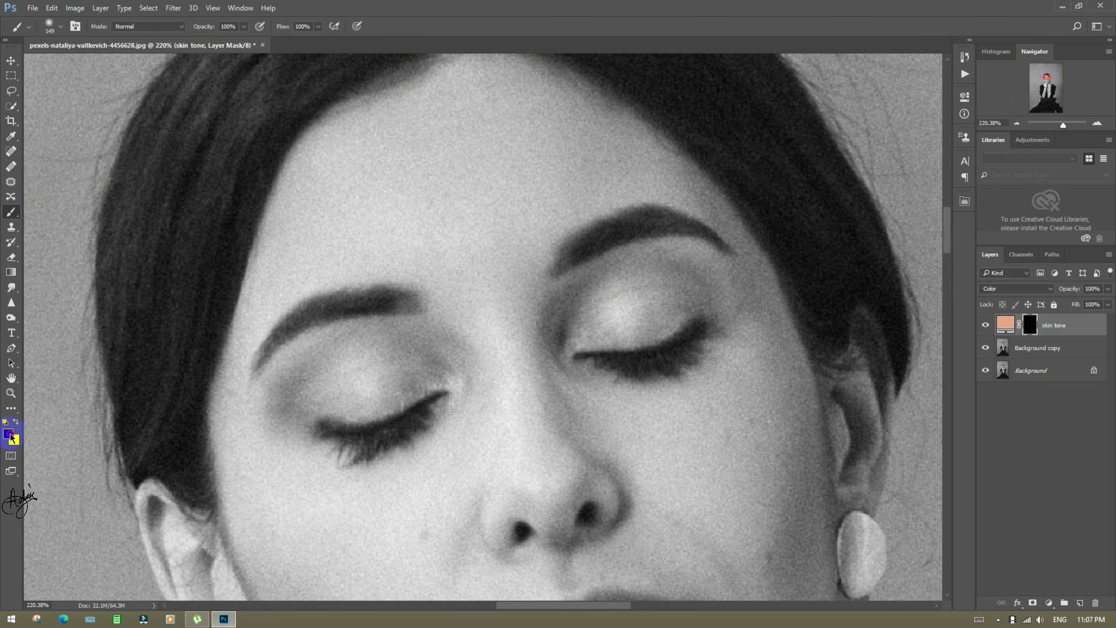
left_click_drag(755, 148, 700, 69)
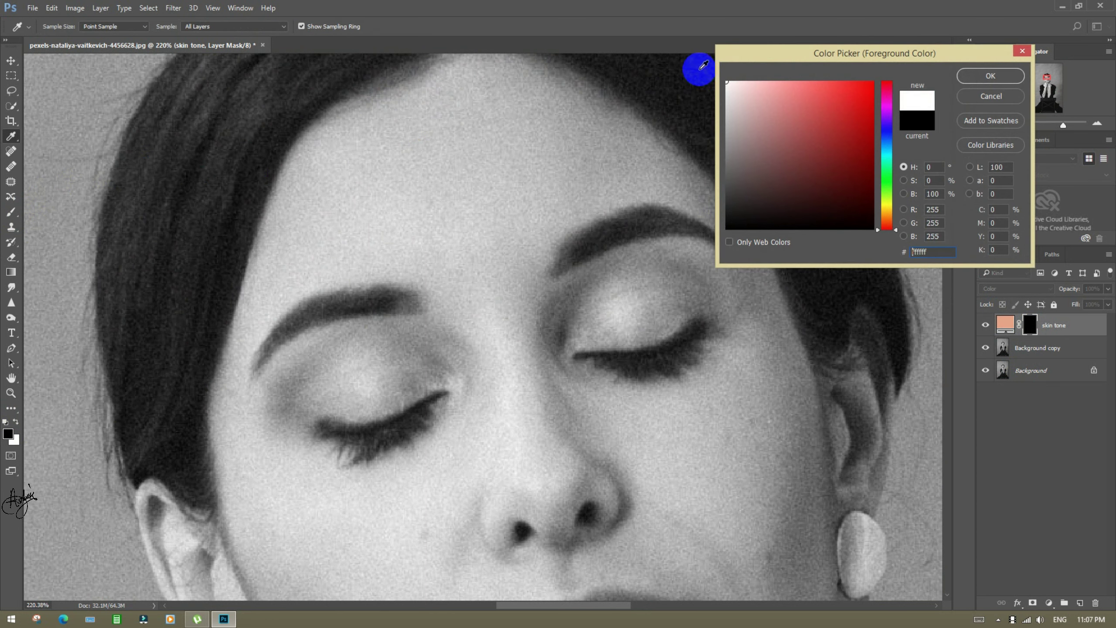
key("Return")
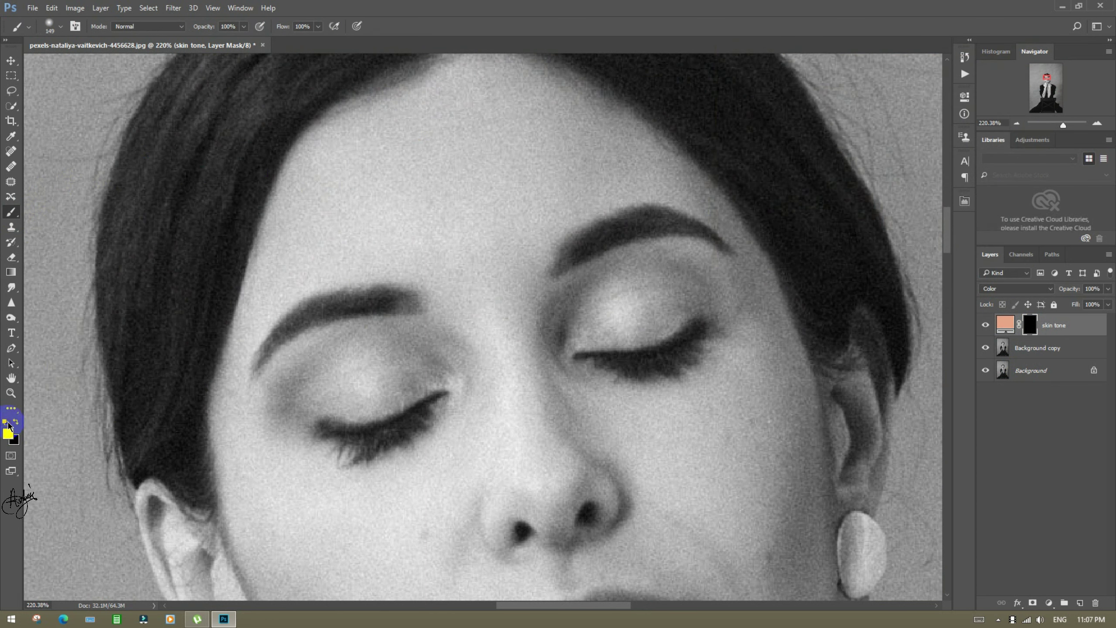
- Paint white on the skin tone mask over the upper forehead using a 75 px brush with 0% hardness
right_click(314, 237)
left_click_drag(378, 256, 398, 258)
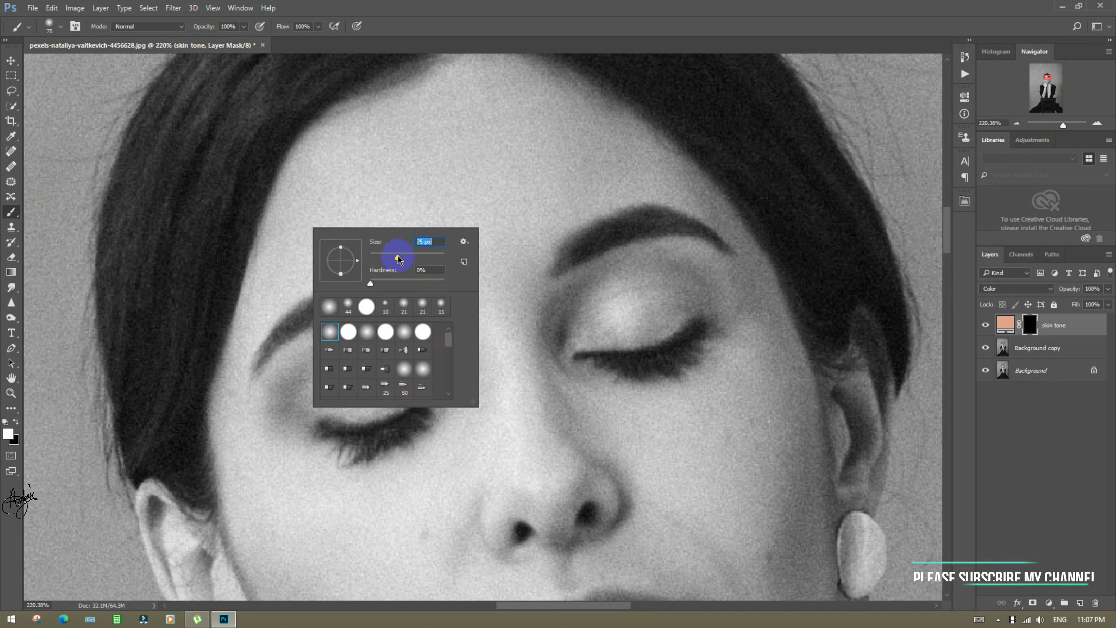
key("Return")
mouse_move(542, 147)
left_mouse_down()
mouse_move(427, 176)
mouse_move(486, 162)
mouse_move(427, 208)
mouse_move(405, 207)
mouse_move(469, 149)
mouse_move(352, 192)
mouse_move(407, 133)
mouse_move(326, 180)
mouse_move(399, 138)
mouse_move(488, 113)
mouse_move(434, 130)
mouse_move(519, 129)
mouse_move(497, 198)
mouse_move(546, 184)
left_mouse_up()
- Adjust the brush size and paint the mask over the rest of the forehead, nose, upper cheeks and the left-hand eyelid in the image
right_click(462, 219)
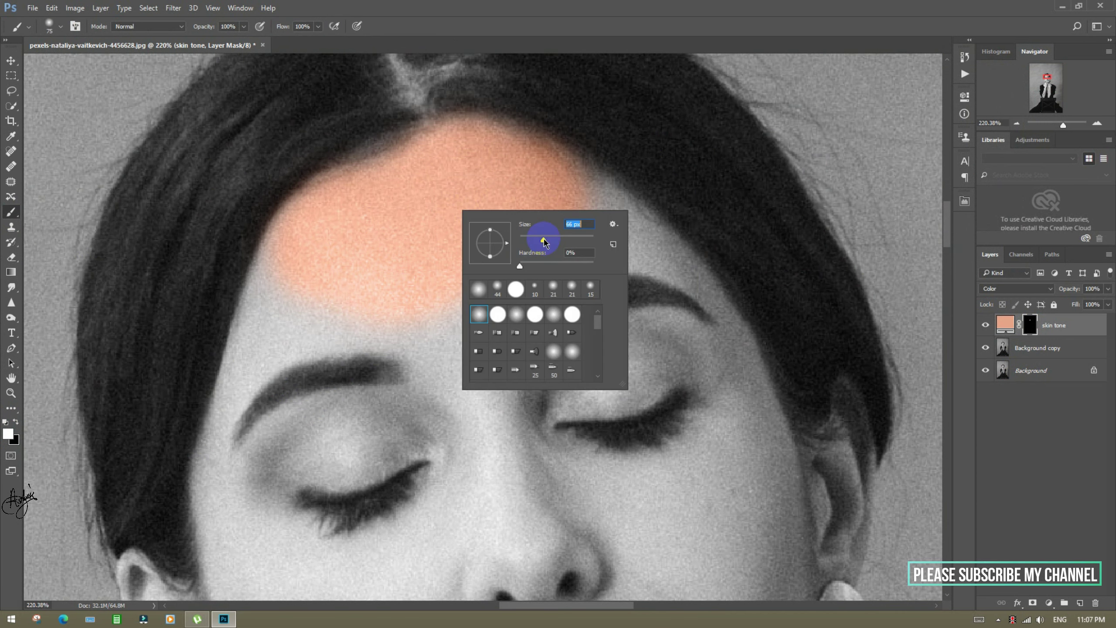
left_click_drag(546, 240, 540, 241)
key("Return")
mouse_move(281, 281)
left_mouse_down()
mouse_move(296, 316)
mouse_move(263, 364)
mouse_move(611, 182)
mouse_move(706, 284)
mouse_move(587, 329)
mouse_move(480, 350)
mouse_move(449, 202)
left_mouse_up()
key("bracketright")
key("bracketright")
key("bracketright")
key("bracketright")
key("bracketright")
key("bracketright")
key("bracketright")
mouse_move(448, 202)
left_mouse_down()
mouse_move(444, 238)
mouse_move(624, 378)
mouse_move(677, 464)
mouse_move(381, 271)
left_mouse_up()
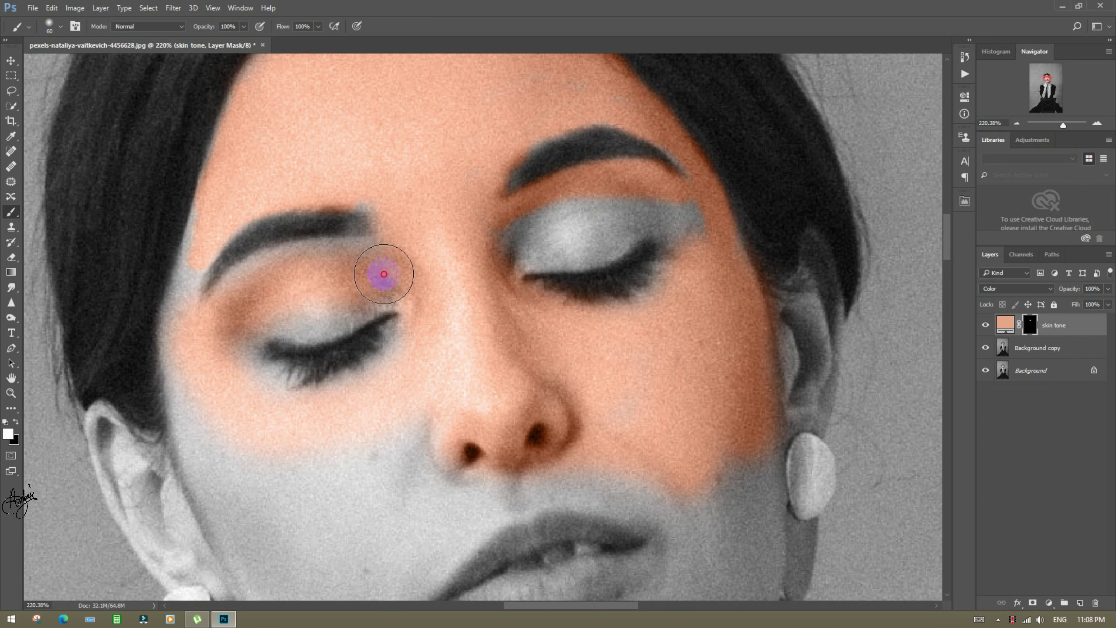
- Paint the mask over the other eyelid with a smaller brush
key("bracketleft")
key("bracketleft")
key("bracketleft")
key("bracketleft")
mouse_move(501, 247)
left_mouse_down()
mouse_move(564, 248)
mouse_move(687, 210)
mouse_move(373, 196)
mouse_move(183, 290)
mouse_move(228, 324)
mouse_move(257, 244)
mouse_move(249, 222)
mouse_move(415, 254)
mouse_move(630, 188)
left_mouse_up()
- Enlarge the brush to 60 px and paint the mask over the lower face, neck and the left-hand arm in the image
key("bracketright")
key("bracketright")
key("bracketright")
key("bracketright")
mouse_move(329, 406)
left_mouse_down()
mouse_move(372, 320)
mouse_move(408, 384)
mouse_move(556, 308)
mouse_move(719, 317)
mouse_move(726, 485)
mouse_move(388, 373)
mouse_move(598, 412)
mouse_move(544, 491)
mouse_move(483, 461)
mouse_move(624, 377)
mouse_move(501, 438)
mouse_move(411, 373)
mouse_move(163, 317)
mouse_move(348, 170)
mouse_move(267, 262)
mouse_move(401, 297)
mouse_move(447, 150)
mouse_move(474, 206)
mouse_move(328, 465)
left_mouse_up()
key("ctrl+minus")
key("ctrl+minus")
mouse_move(372, 337)
left_mouse_down()
mouse_move(332, 449)
mouse_move(405, 475)
mouse_move(406, 346)
mouse_move(451, 315)
mouse_move(465, 215)
mouse_move(357, 423)
left_mouse_up()
- Switch the foreground to black and paint away the skin colour spilling onto the jacket around the coloured forearm
left_click(16, 421)
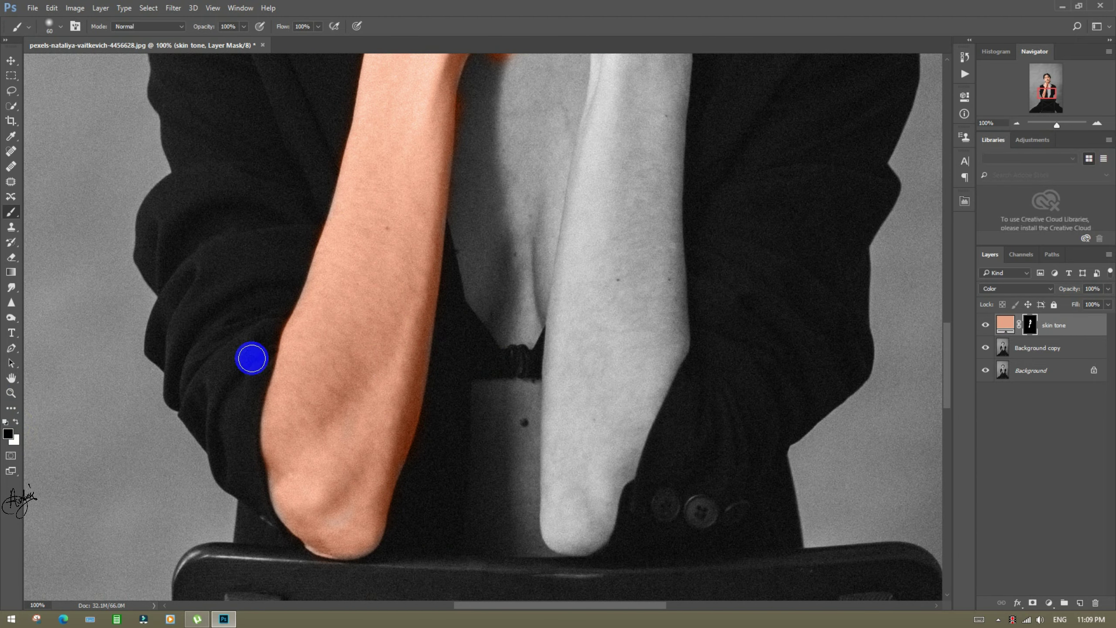
mouse_move(252, 359)
left_mouse_down()
mouse_move(311, 320)
mouse_move(348, 235)
mouse_move(488, 272)
left_mouse_up()
- Switch back to white and paint the skin tone mask over the other forearm down to the elbow
left_click(15, 423)
mouse_move(409, 115)
left_mouse_down()
mouse_move(384, 322)
mouse_move(449, 175)
mouse_move(560, 206)
left_mouse_up()
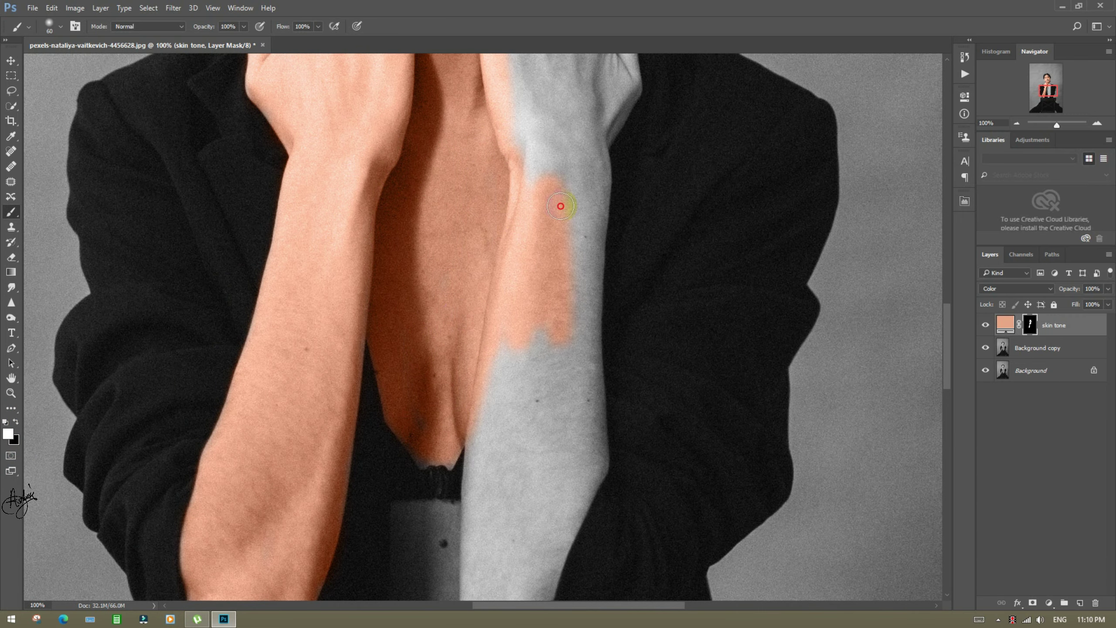
left_click_drag(589, 396, 491, 464)
left_click_drag(511, 245, 501, 64)
left_click_drag(469, 383, 471, 479)
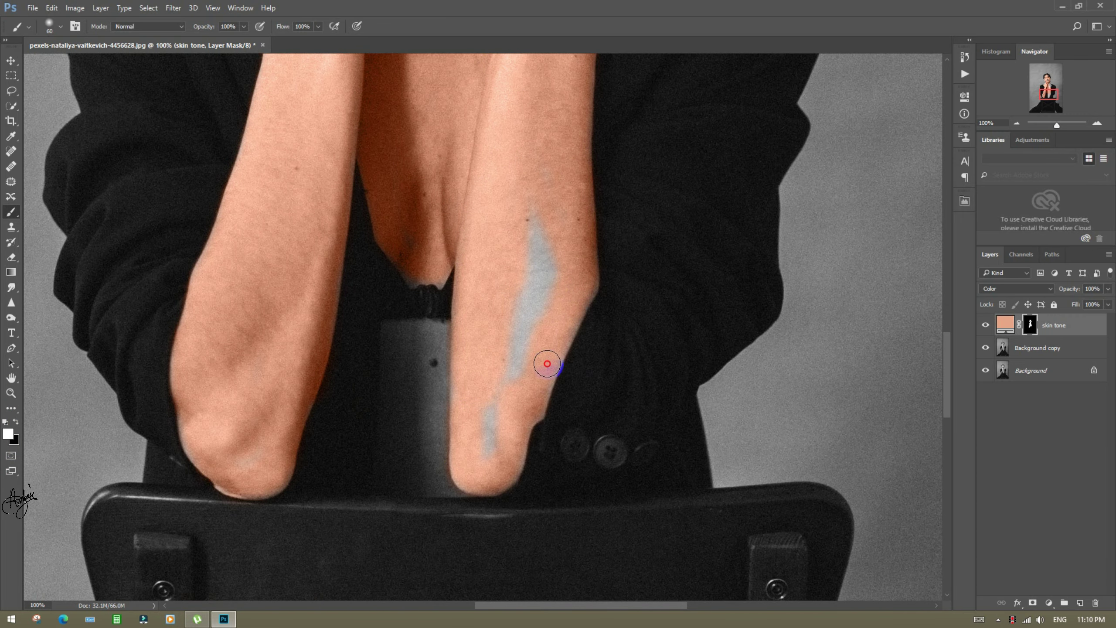
- Fill the remaining grey gaps on that forearm and its hand in the skin tone mask
scroll(543, 219, "up", 6)
mouse_move(549, 243)
left_mouse_down()
mouse_move(530, 185)
mouse_move(615, 255)
left_mouse_up()
scroll(615, 255, "up", 3)
mouse_move(608, 319)
left_mouse_down()
mouse_move(554, 244)
mouse_move(509, 256)
mouse_move(557, 315)
left_mouse_up()
left_click_drag(352, 188, 373, 357)
- Reduce the brush to 25 px and paint the remaining small uncoloured skin areas and edges into the skin tone mask
key("ctrl+plus")
key("ctrl+plus")
left_click_drag(253, 294, 537, 453)
key("bracketleft")
key("bracketleft")
key("bracketleft")
key("bracketleft")
key("bracketleft")
key("bracketleft")
mouse_move(259, 385)
left_mouse_down()
mouse_move(113, 164)
mouse_move(221, 365)
left_mouse_up()
left_click_drag(673, 320, 202, 339)
mouse_move(545, 307)
left_mouse_down()
mouse_move(587, 329)
mouse_move(559, 379)
left_mouse_up()
mouse_move(567, 186)
left_mouse_down()
mouse_move(624, 121)
mouse_move(614, 255)
left_mouse_up()
mouse_move(614, 256)
left_mouse_down()
mouse_move(561, 309)
mouse_move(586, 182)
left_mouse_up()
left_click_drag(426, 136, 765, 457)
- Examine the skin colouring across the whole figure and close up around the face and lips
key("ctrl+minus")
key("ctrl+minus")
key("ctrl+minus")
key("ctrl+minus")
key("ctrl+minus")
key("ctrl+minus")
left_click_drag(598, 367, 659, 331)
left_click_drag(550, 416, 568, 416)
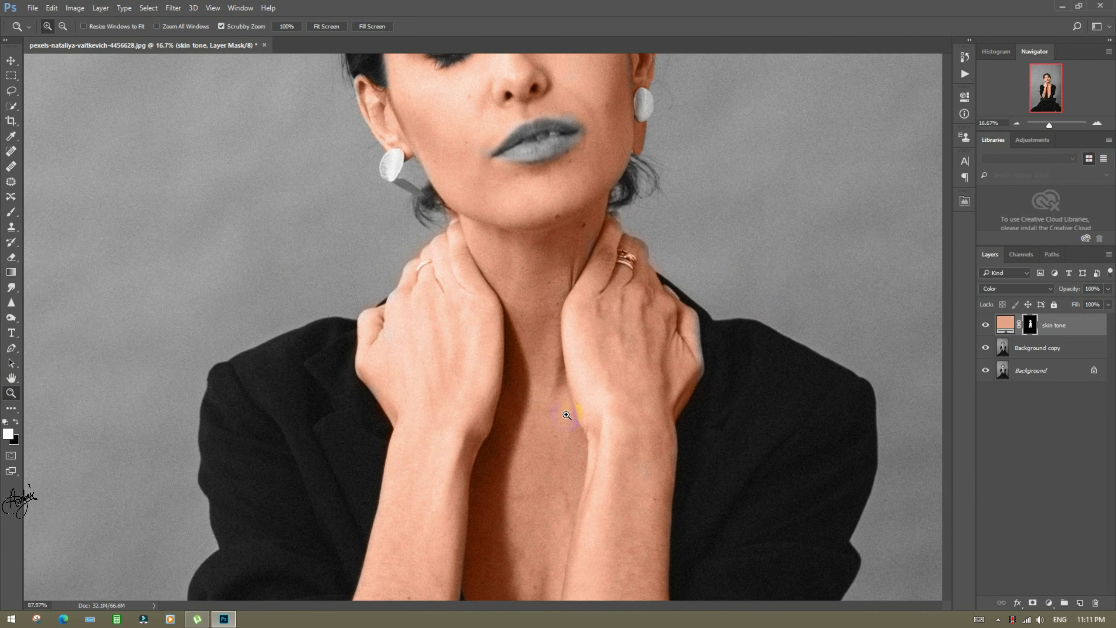
left_click_drag(510, 176, 433, 382)
left_click_drag(373, 350, 408, 350)
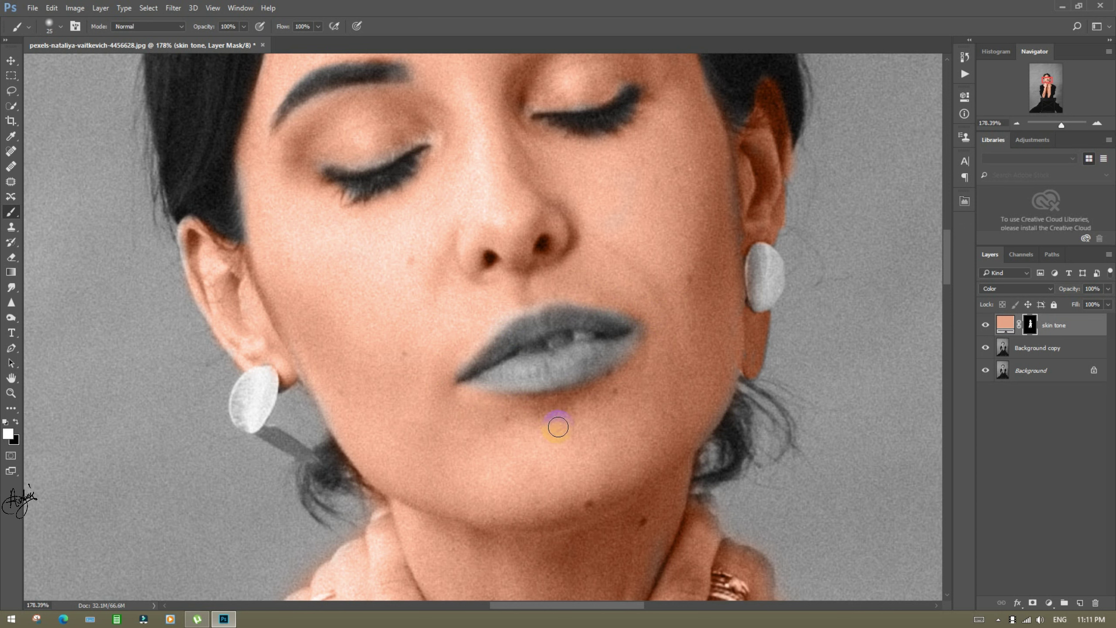
scroll(540, 433, "right", 5)
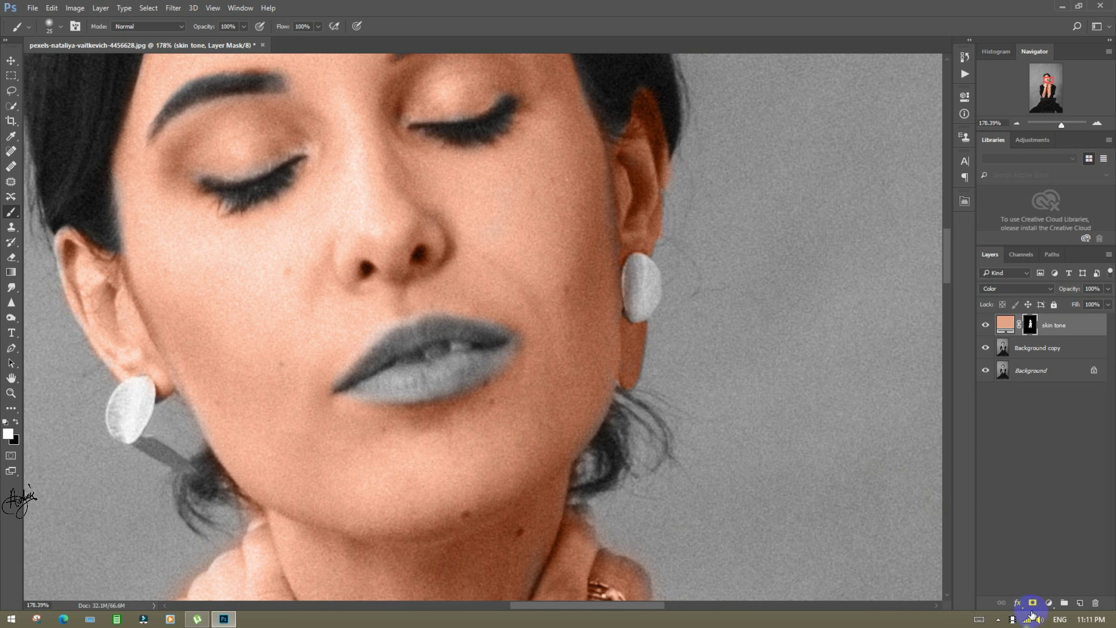
- Add a Solid Color fill layer in dark red #a60e19 above the skin tone layer and set its blend mode to Color
left_click(1050, 608)
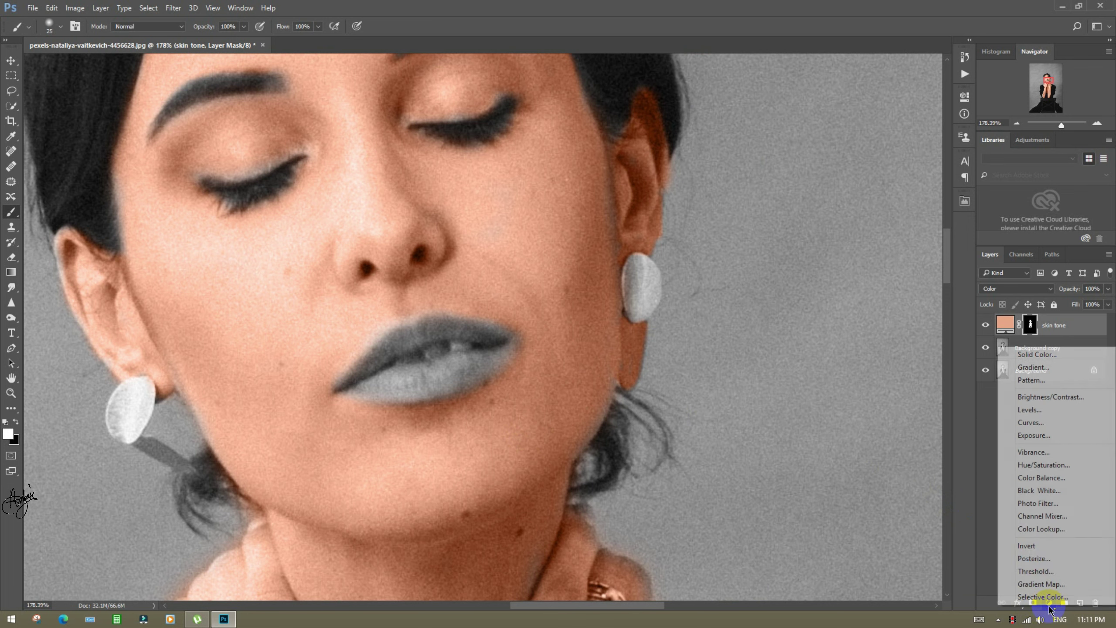
left_click(1027, 362)
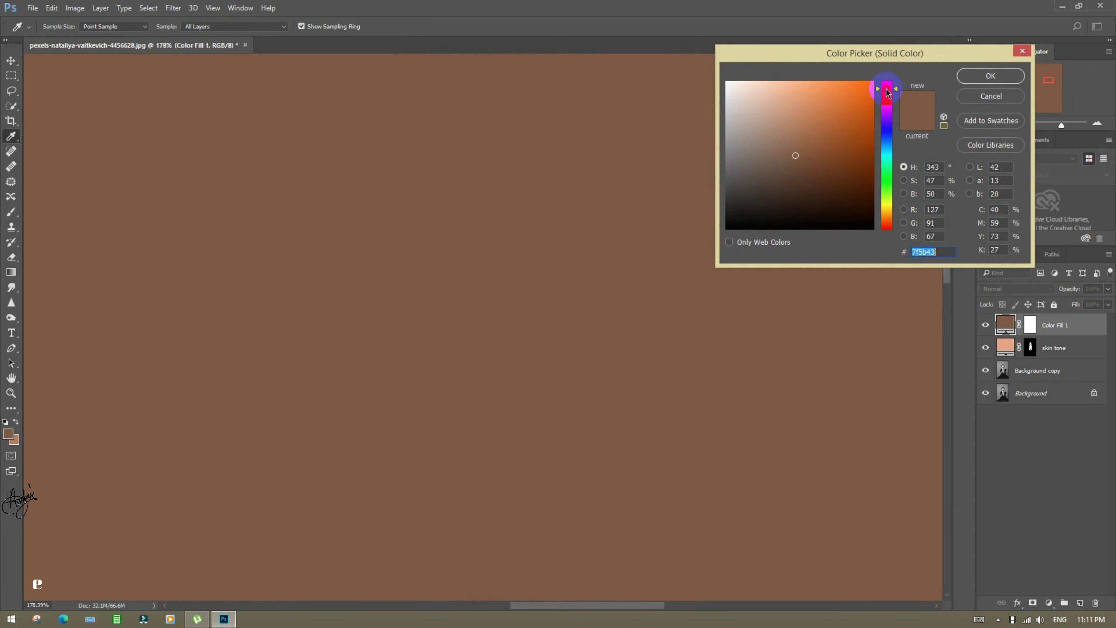
left_click(887, 88)
left_click_drag(866, 98, 851, 100)
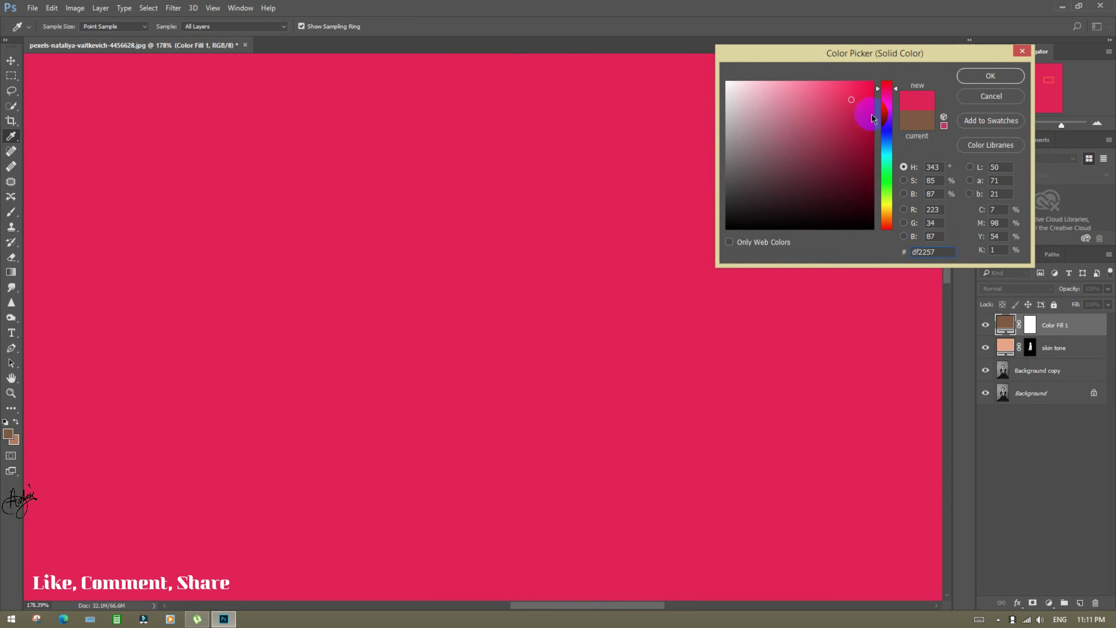
left_click(886, 93)
mouse_move(874, 94)
left_mouse_down()
mouse_move(862, 95)
mouse_move(861, 133)
left_mouse_up()
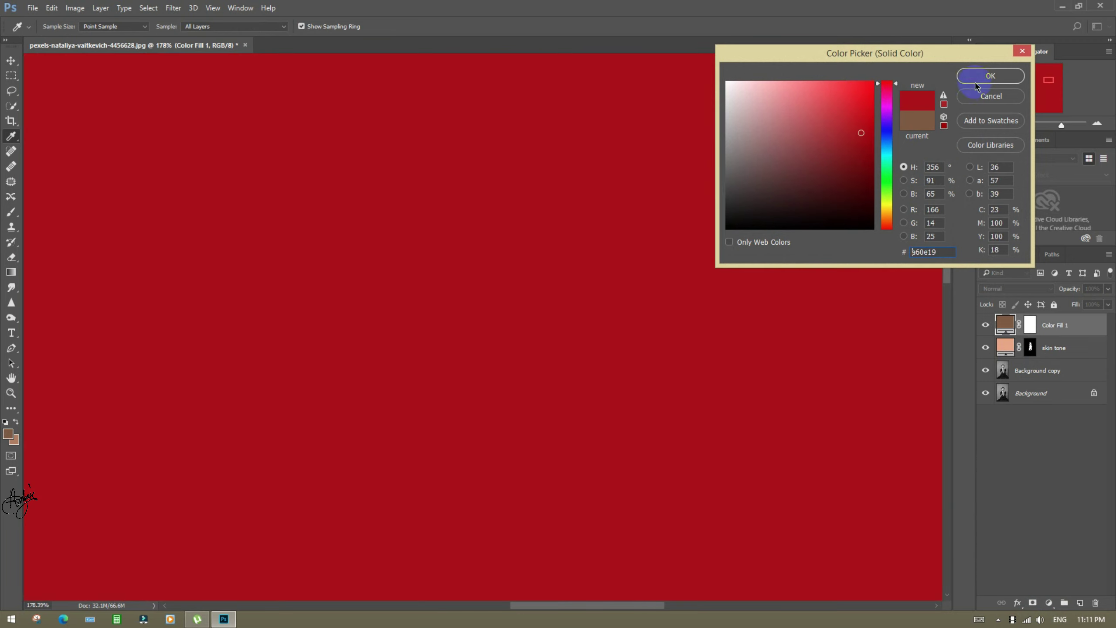
double_click(942, 251)
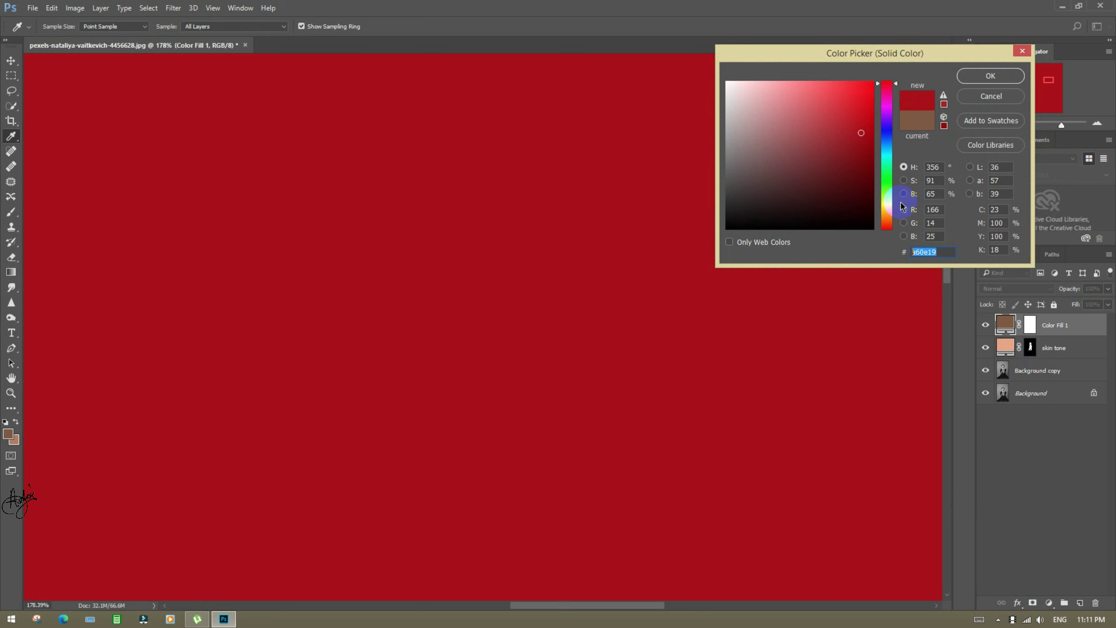
left_click(991, 76)
left_click(1020, 290)
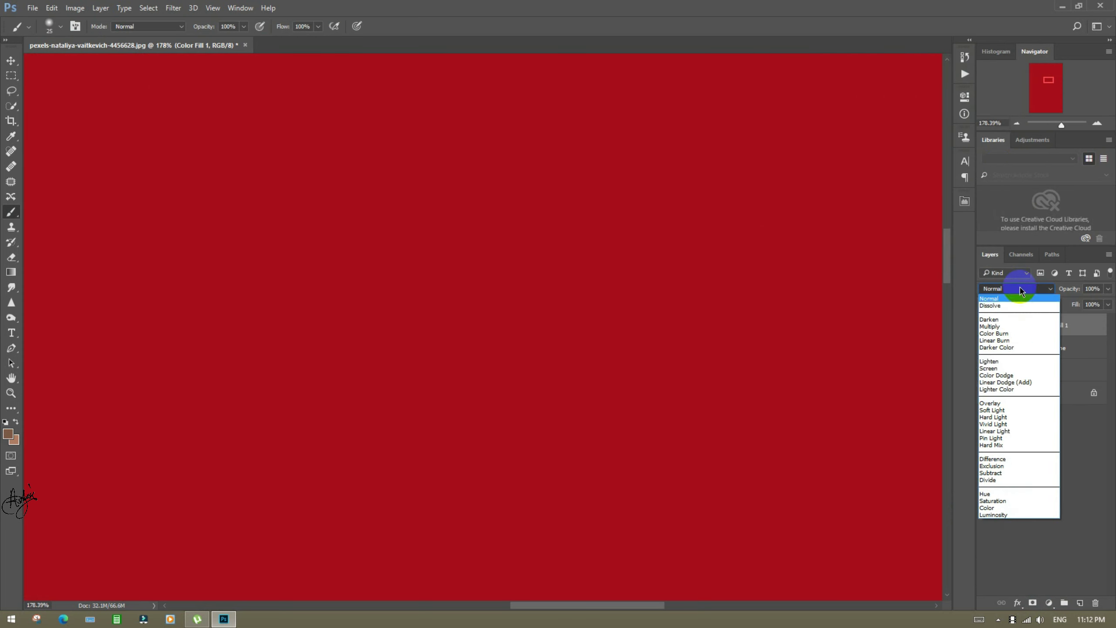
left_click(1018, 508)
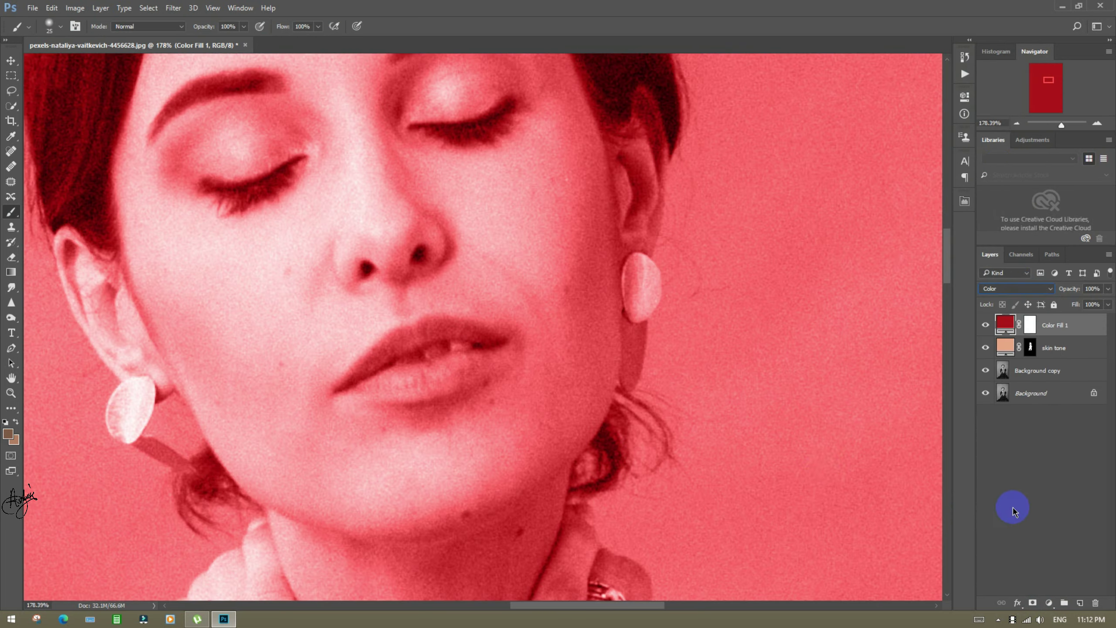
- Invert the red fill layer's mask to hide its colour from the portrait
left_click(13, 394)
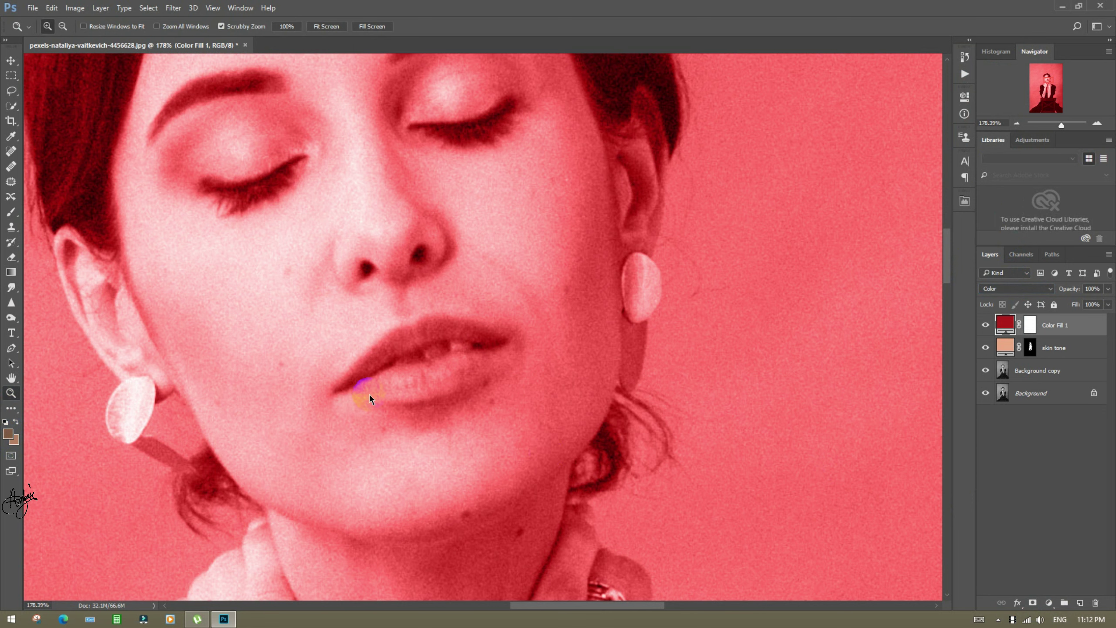
left_click(369, 396)
left_click(391, 382)
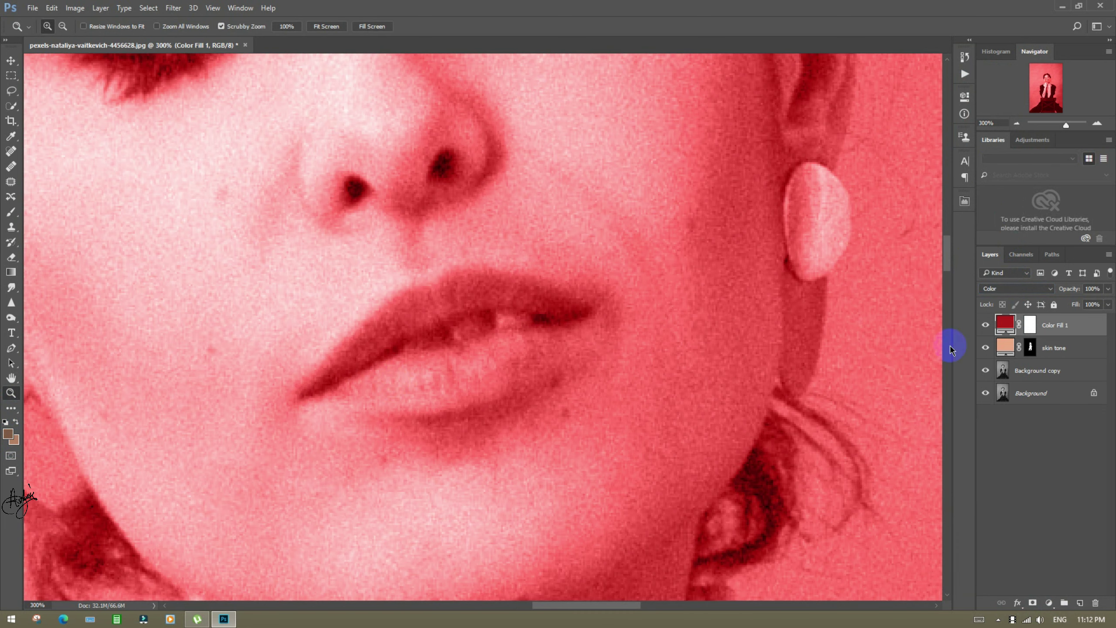
left_click(1031, 325)
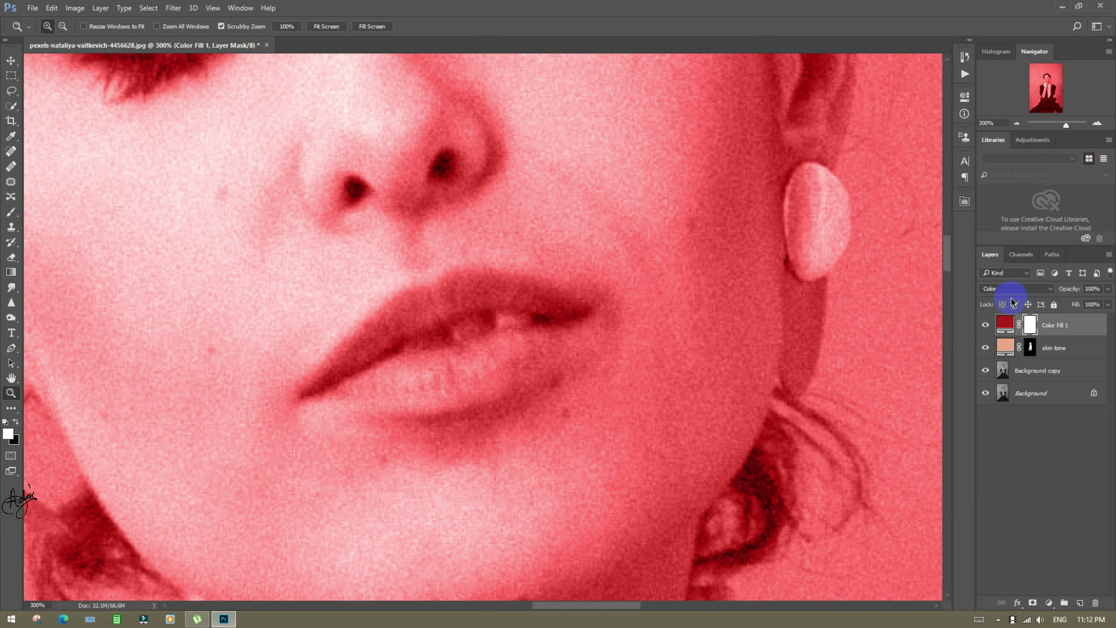
key("ctrl+i")
- Paint white on the red fill layer's mask over the upper and lower lips with a 25 px brush
left_click(465, 324)
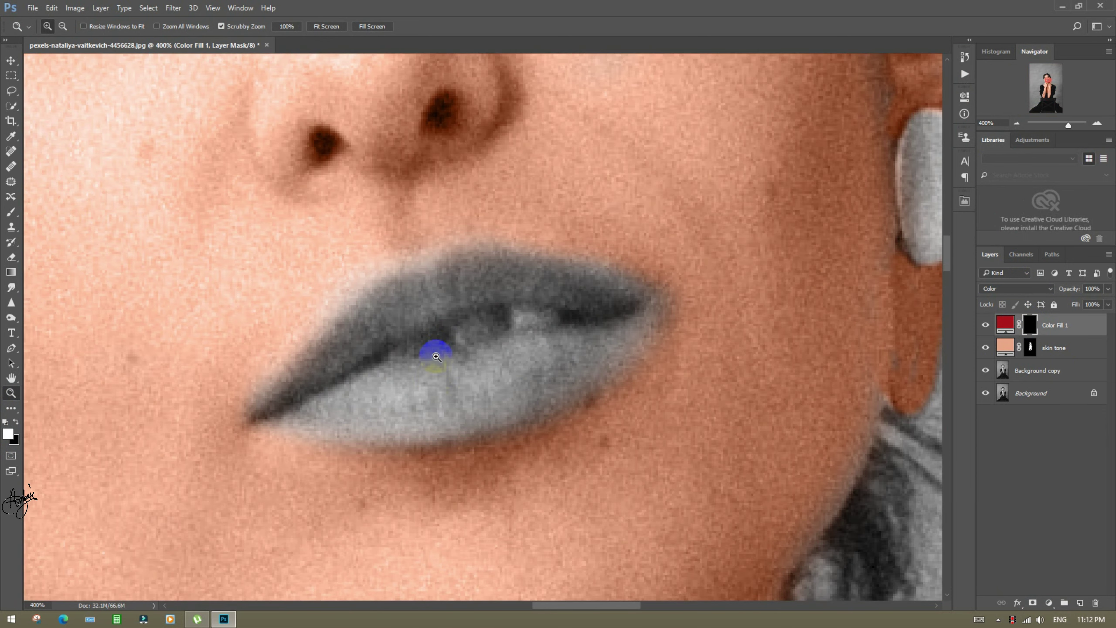
left_click(6, 215)
mouse_move(419, 311)
left_mouse_down()
mouse_move(459, 280)
mouse_move(581, 287)
mouse_move(511, 271)
mouse_move(456, 284)
mouse_move(637, 300)
mouse_move(570, 379)
left_mouse_up()
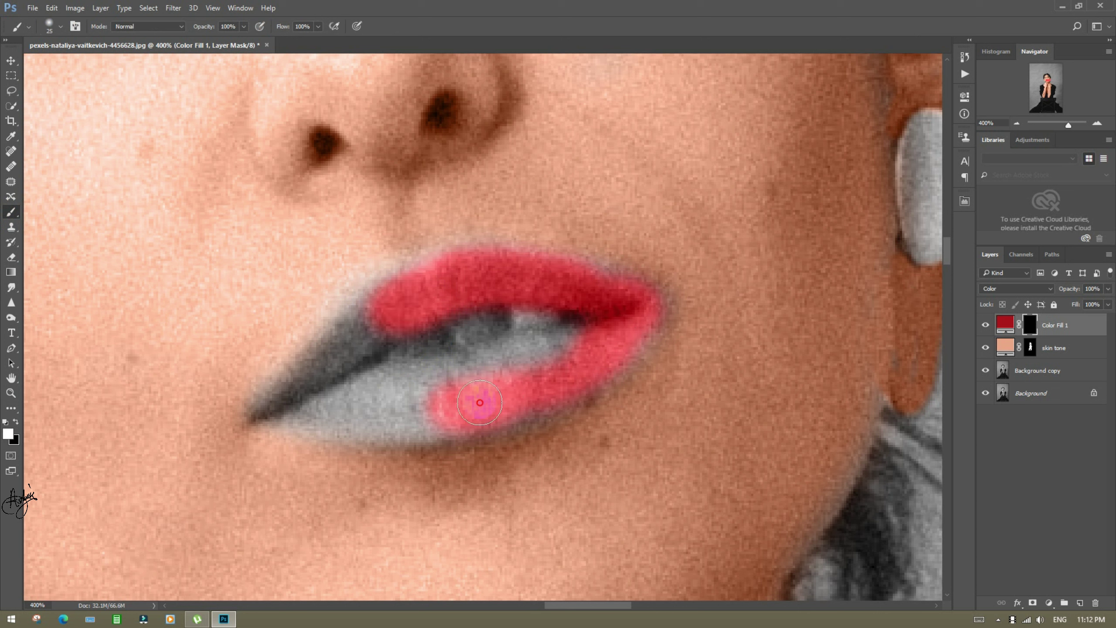
mouse_move(369, 417)
left_mouse_down()
mouse_move(284, 401)
mouse_move(368, 319)
mouse_move(366, 338)
mouse_move(393, 387)
left_mouse_up()
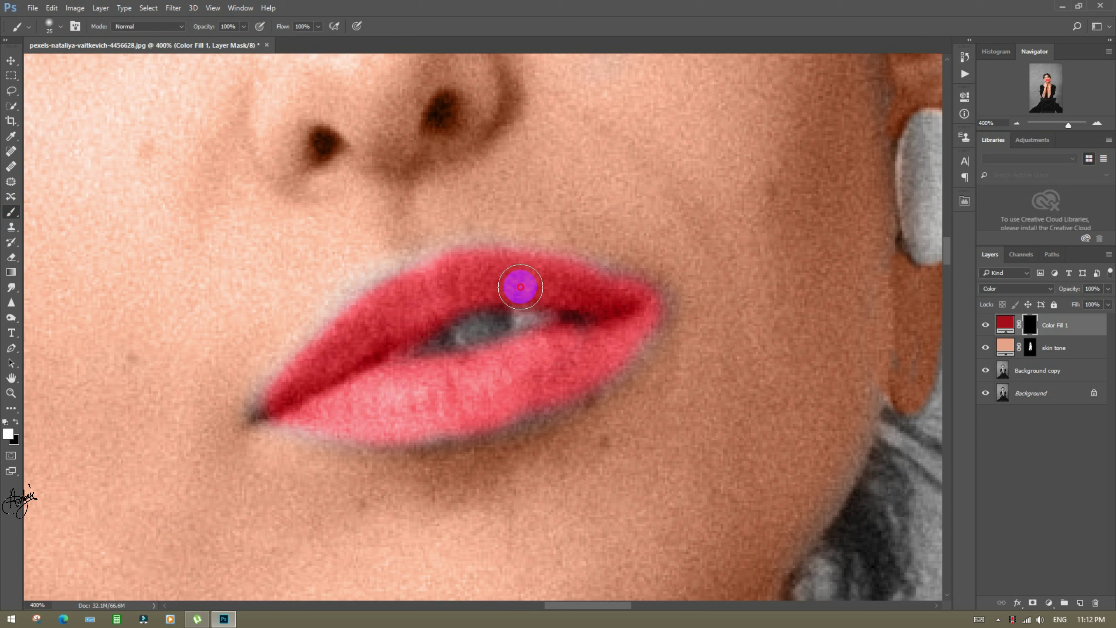
mouse_move(521, 366)
left_mouse_down()
mouse_move(429, 322)
mouse_move(415, 401)
mouse_move(595, 349)
mouse_move(499, 275)
mouse_move(335, 337)
mouse_move(269, 410)
mouse_move(483, 416)
mouse_move(610, 324)
mouse_move(498, 321)
mouse_move(536, 321)
left_mouse_up()
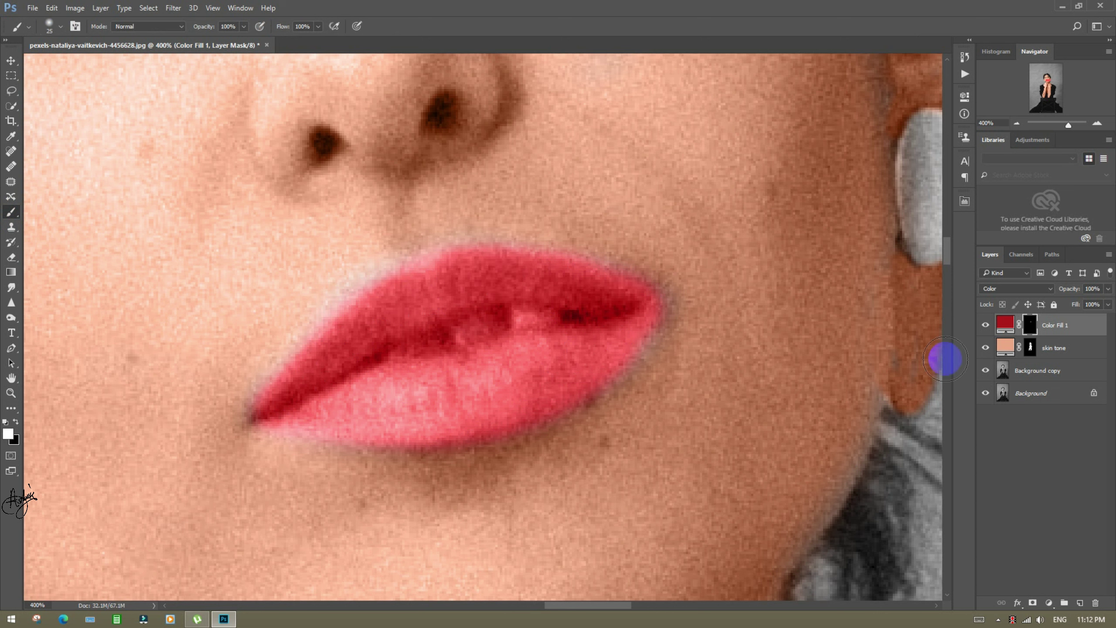
- Add a Solid Color fill layer in light grey #dddad9 above the red lip fill and set its blend mode to Color
left_click(1049, 604)
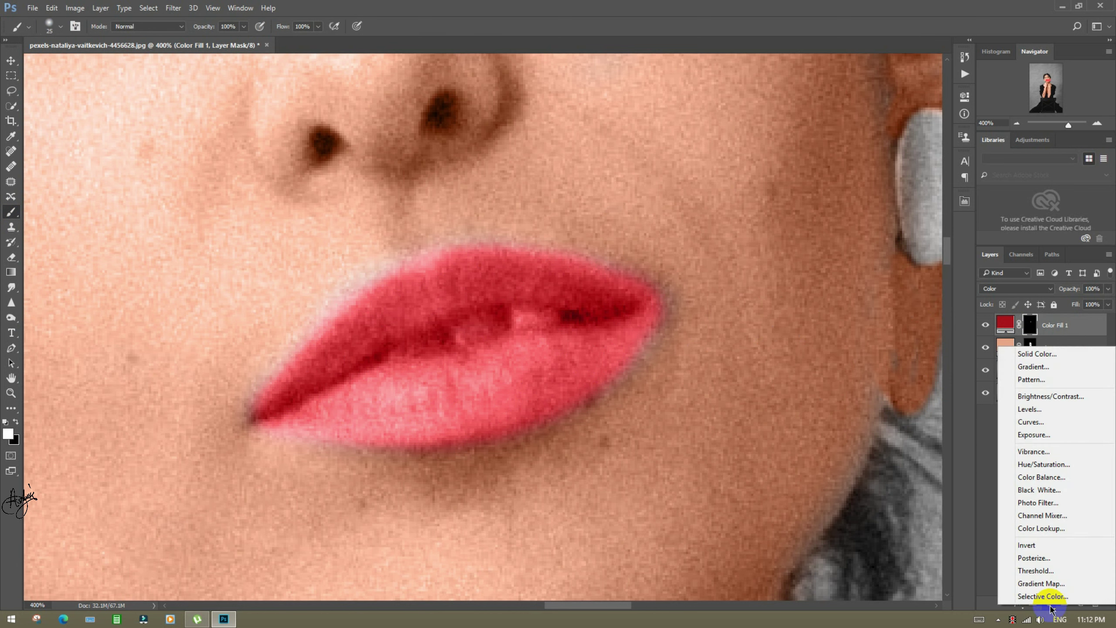
left_click(1037, 354)
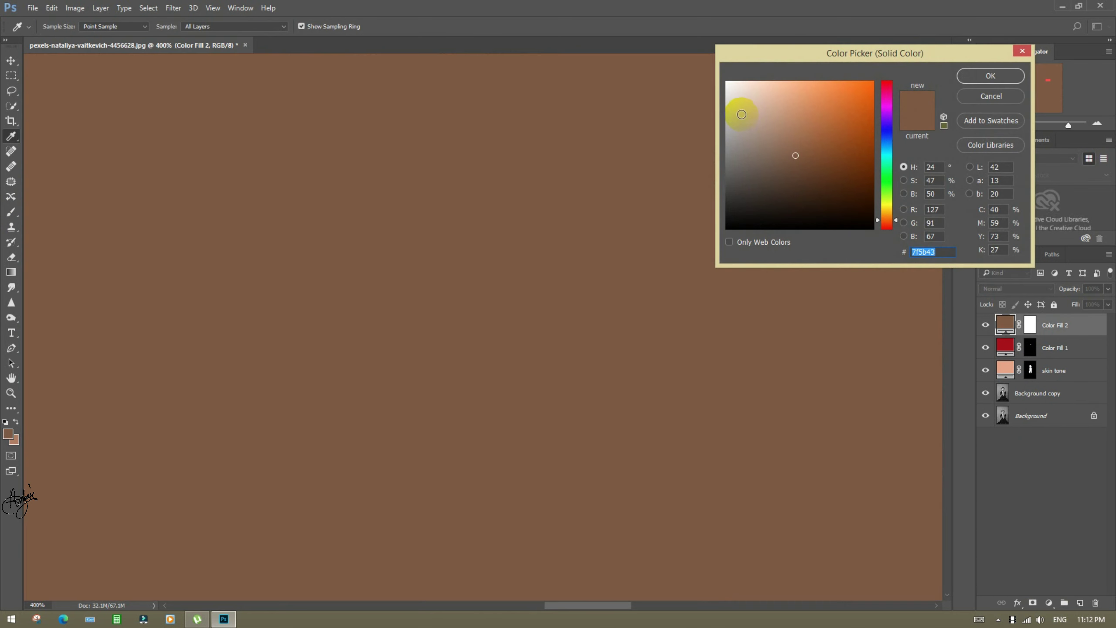
left_click(728, 101)
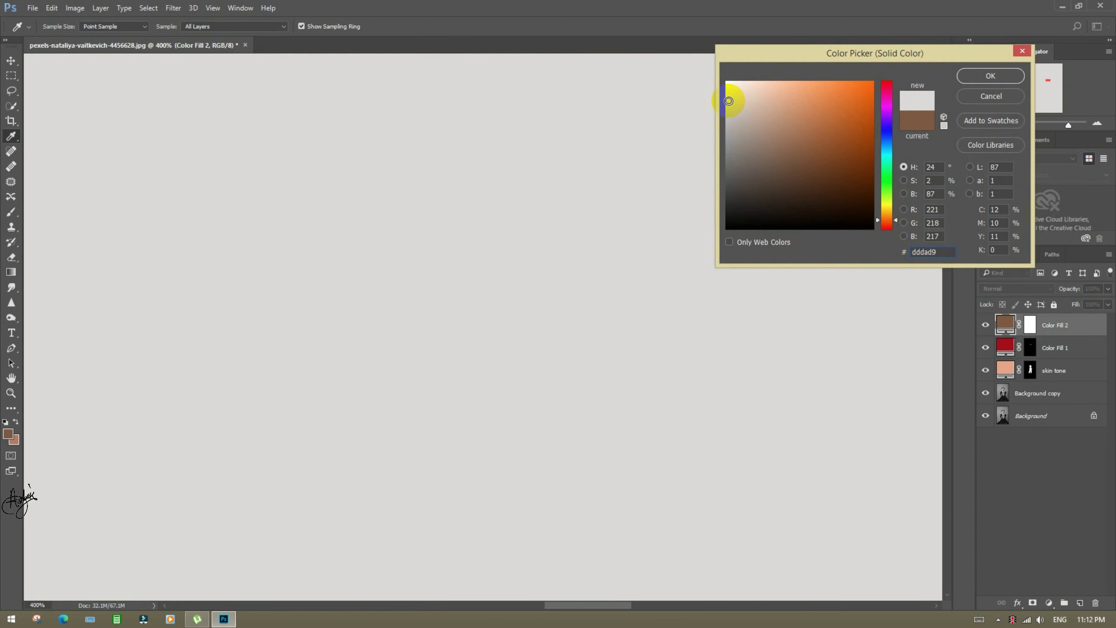
key("Return")
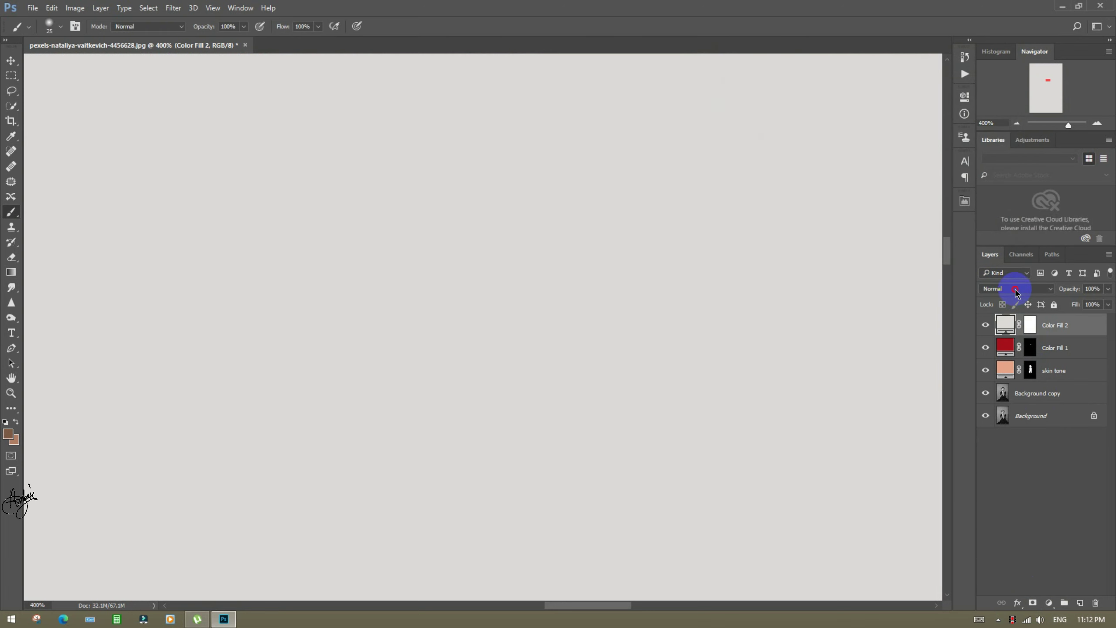
left_click(1014, 288)
left_click(1004, 508)
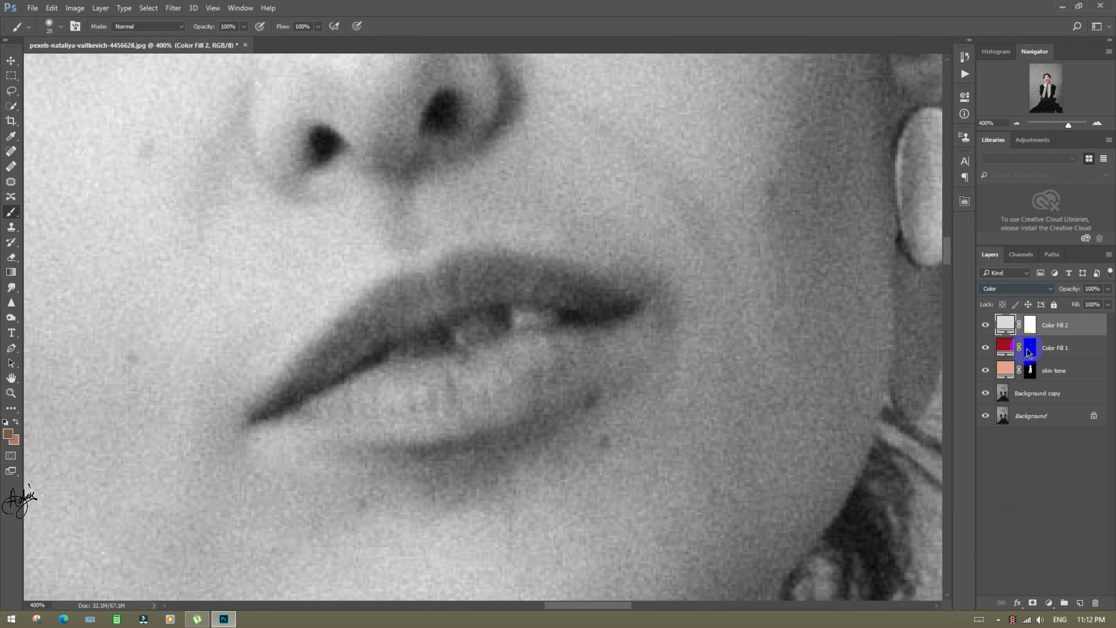
- Mask the light grey fill so it covers only the teeth, using a 12 px brush, and set its opacity to 69%
left_click(1033, 328)
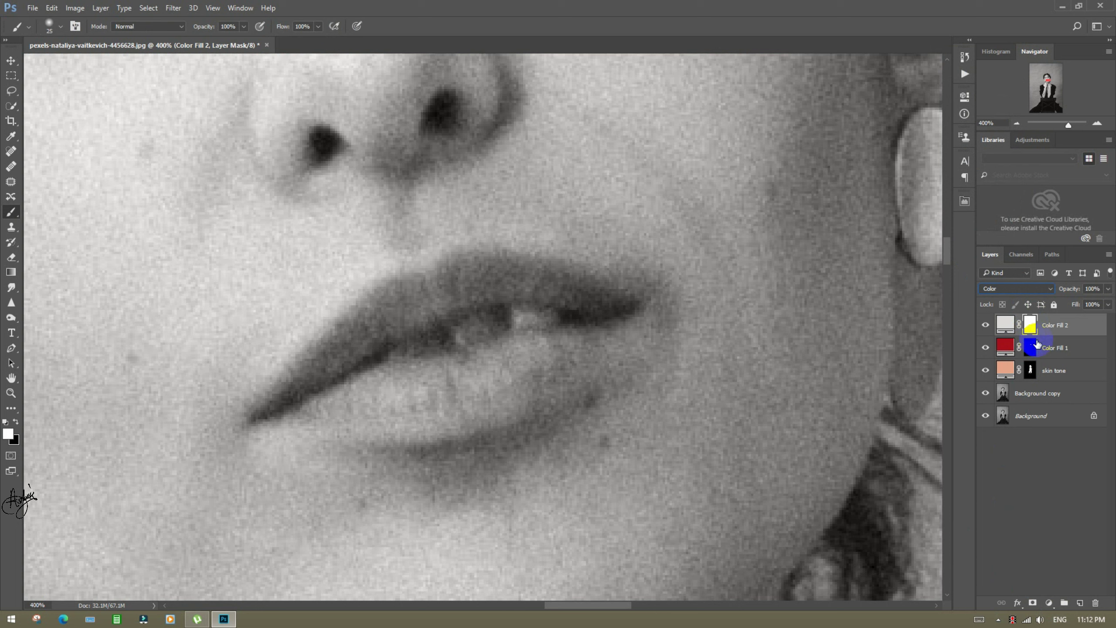
mouse_move(418, 350)
left_mouse_down()
mouse_move(386, 357)
mouse_move(541, 317)
mouse_move(511, 316)
mouse_move(559, 317)
left_mouse_up()
mouse_move(365, 366)
left_mouse_down()
mouse_move(577, 327)
mouse_move(568, 319)
left_mouse_up()
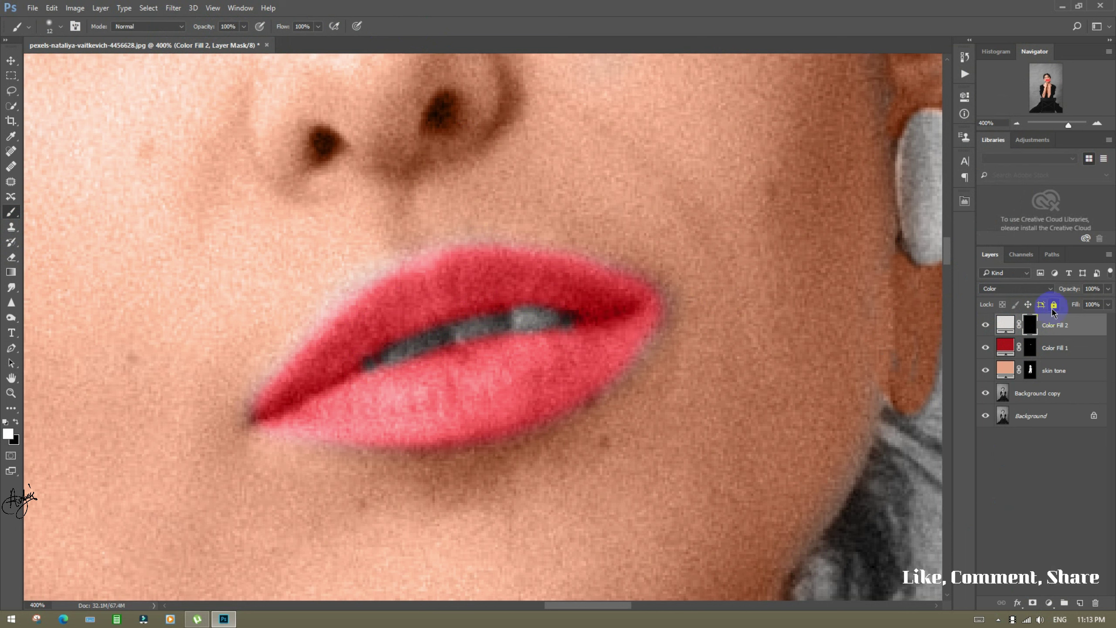
left_click_drag(1073, 288, 1040, 288)
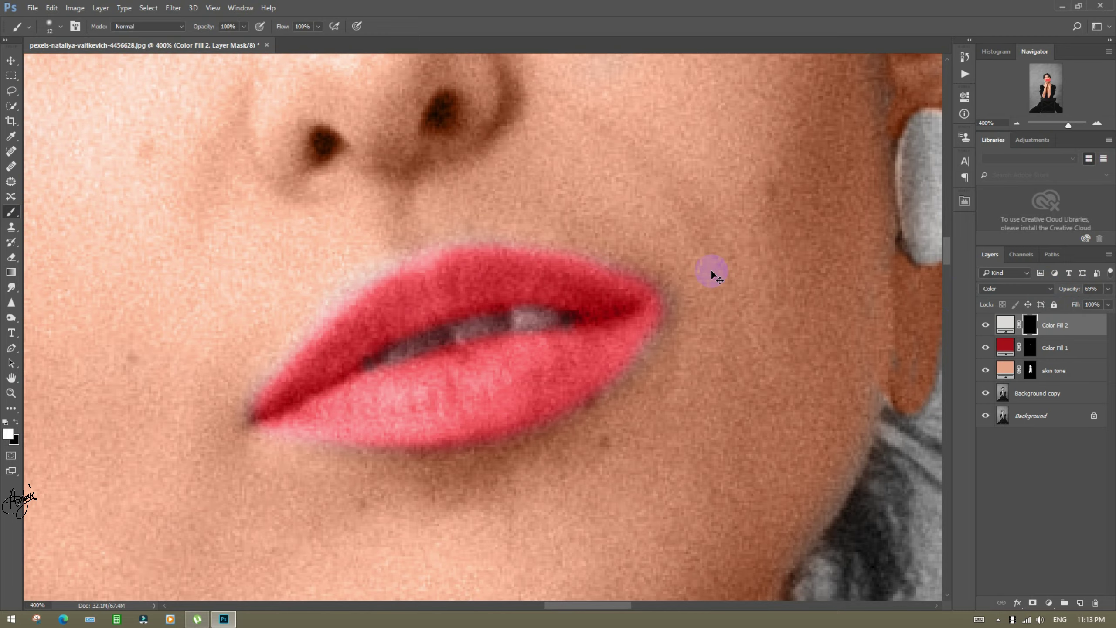
- Change the lip fill layer's colour to a softer, less saturated red
key("ctrl+minus")
key("ctrl+minus")
key("ctrl+minus")
key("ctrl+minus")
key("ctrl+minus")
key("ctrl+minus")
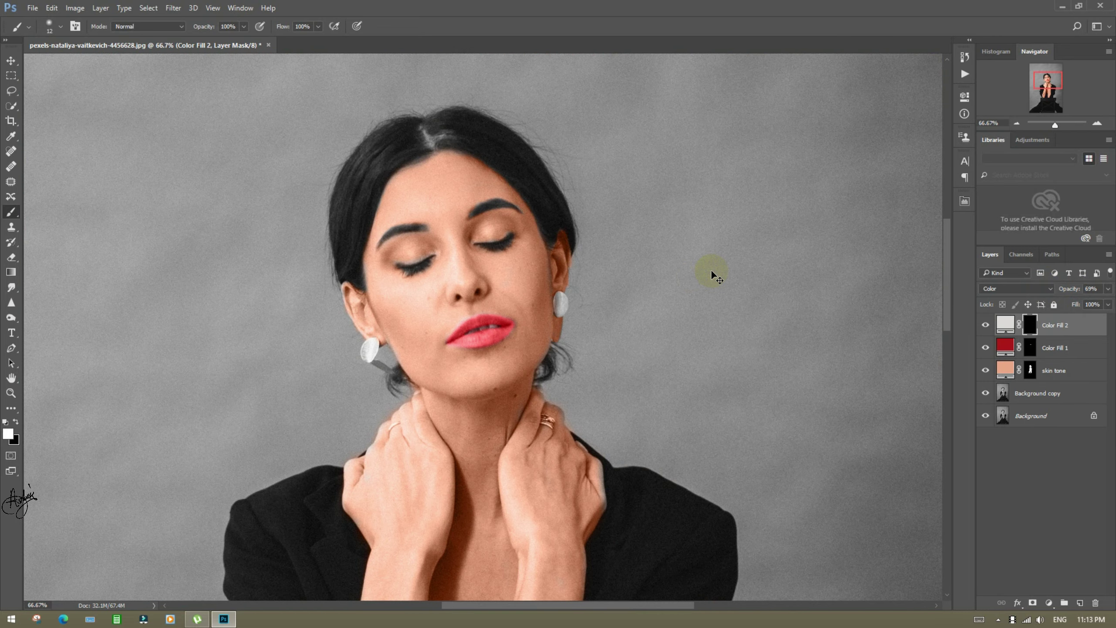
key("ctrl+minus")
key("ctrl+minus")
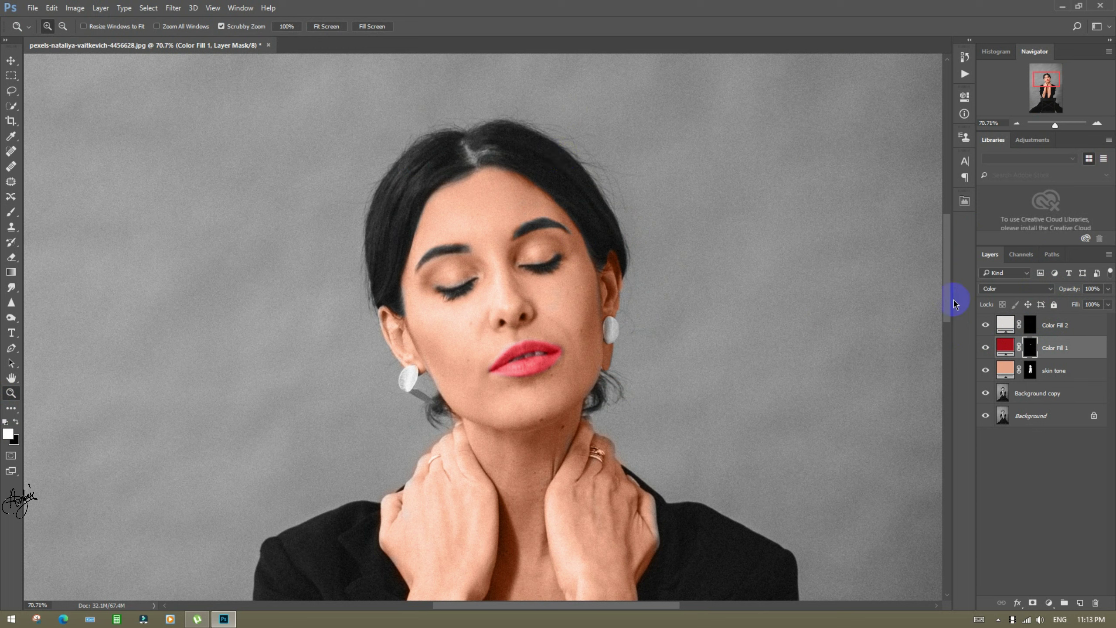
double_click(1009, 350)
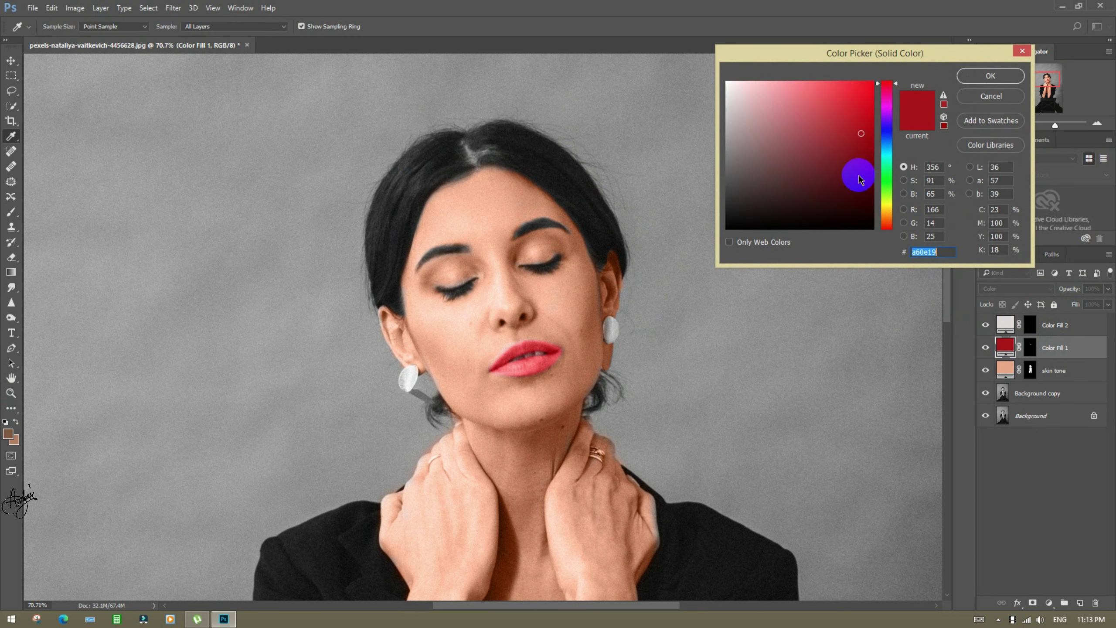
mouse_move(861, 98)
left_mouse_down()
mouse_move(823, 102)
mouse_move(826, 137)
mouse_move(823, 121)
left_mouse_up()
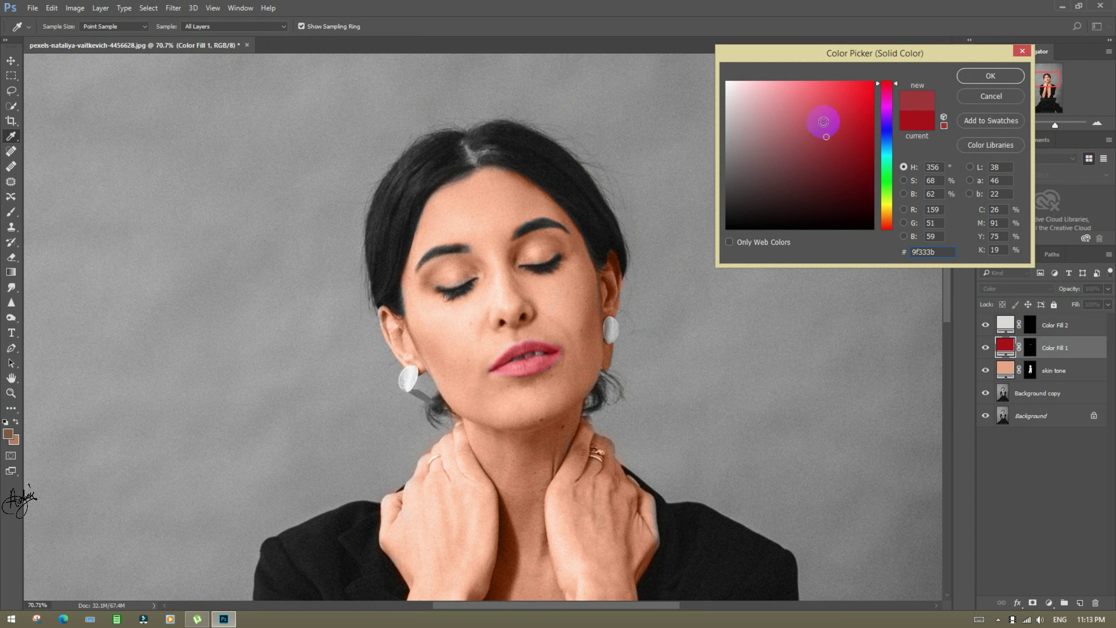
left_click(970, 84)
- Rename the red fill layer to "lip" and the light grey fill layer to "lip side"
key("z")
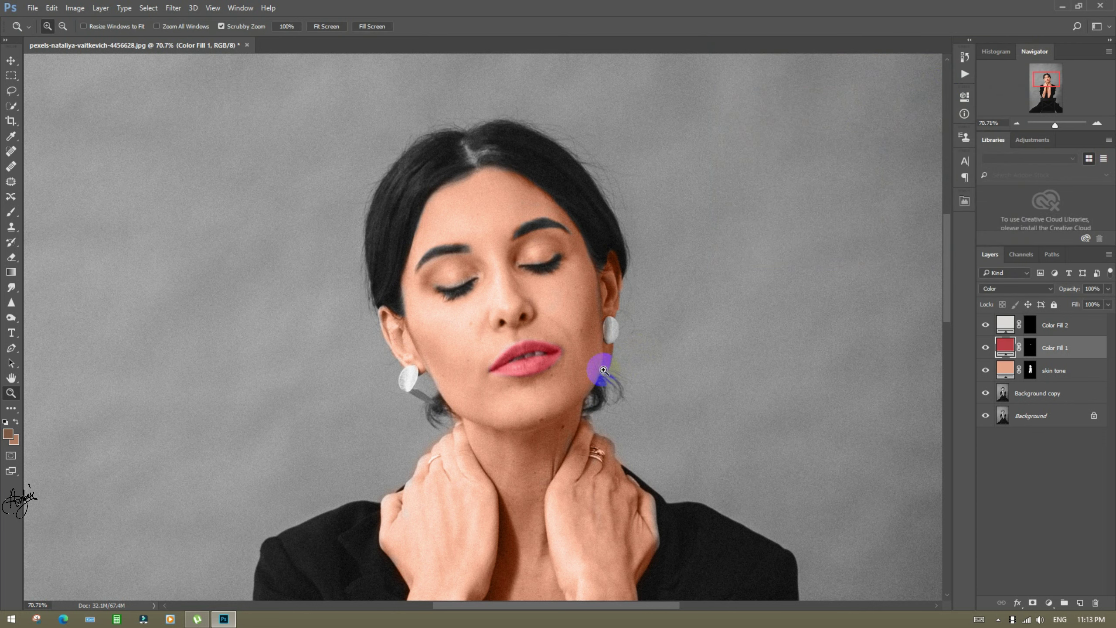
left_click_drag(604, 370, 550, 302)
left_click(670, 269)
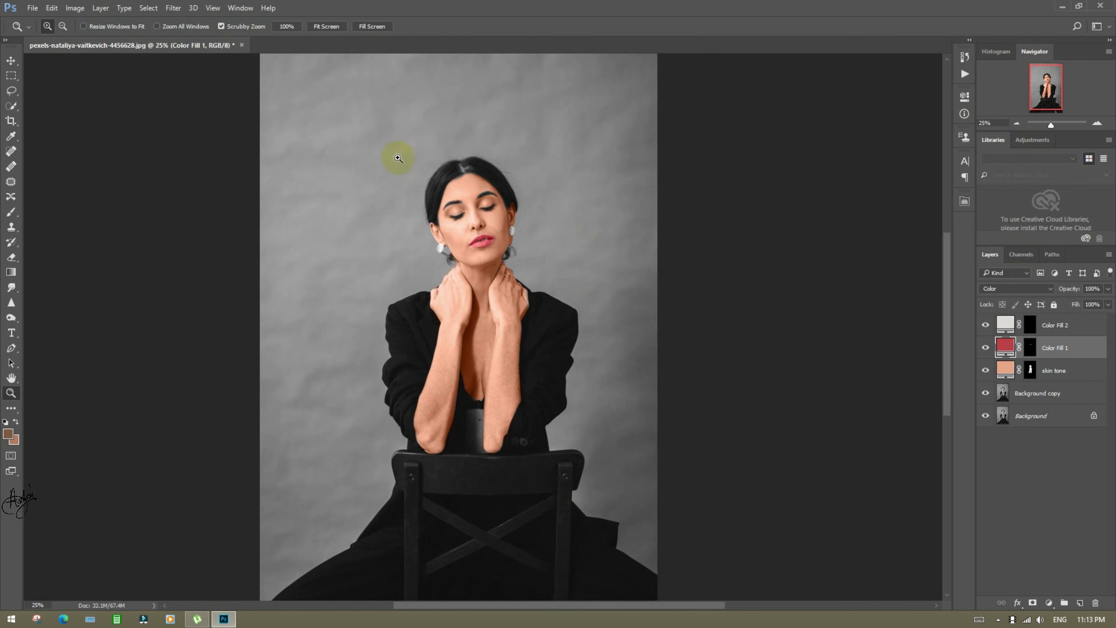
left_click(398, 158)
left_click(526, 127)
left_click(1090, 331)
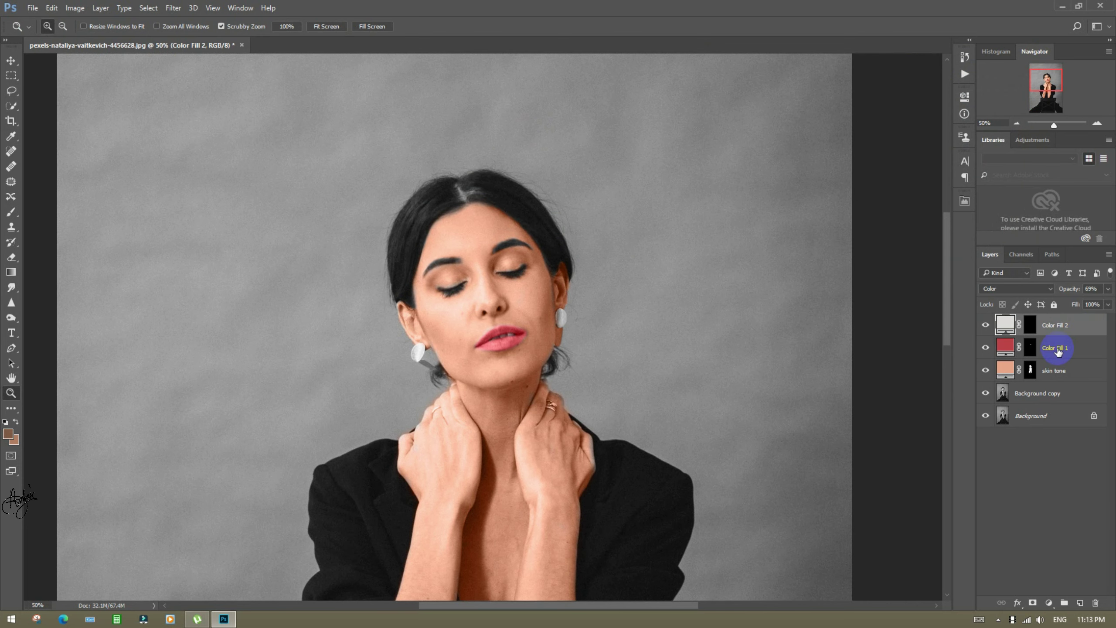
left_click(1058, 351)
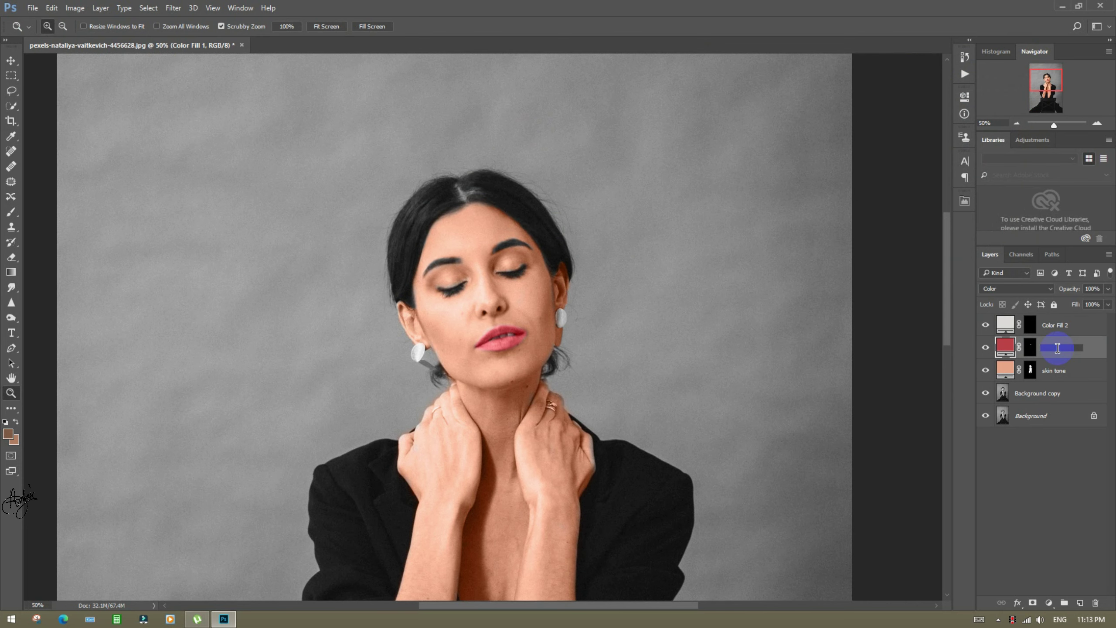
left_click(1057, 326)
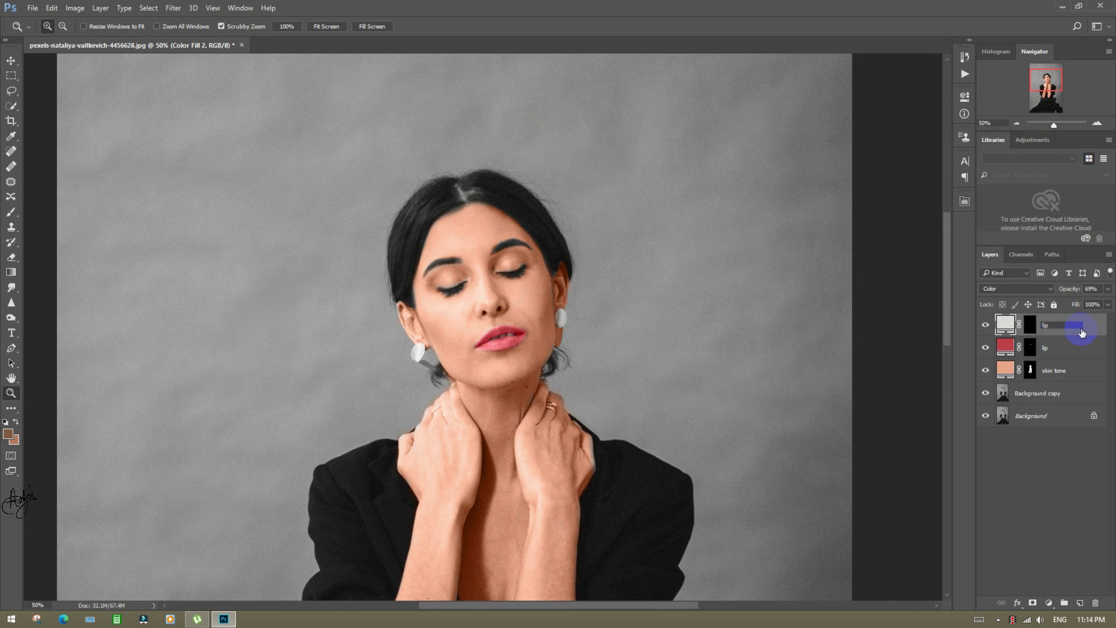
key("Return")
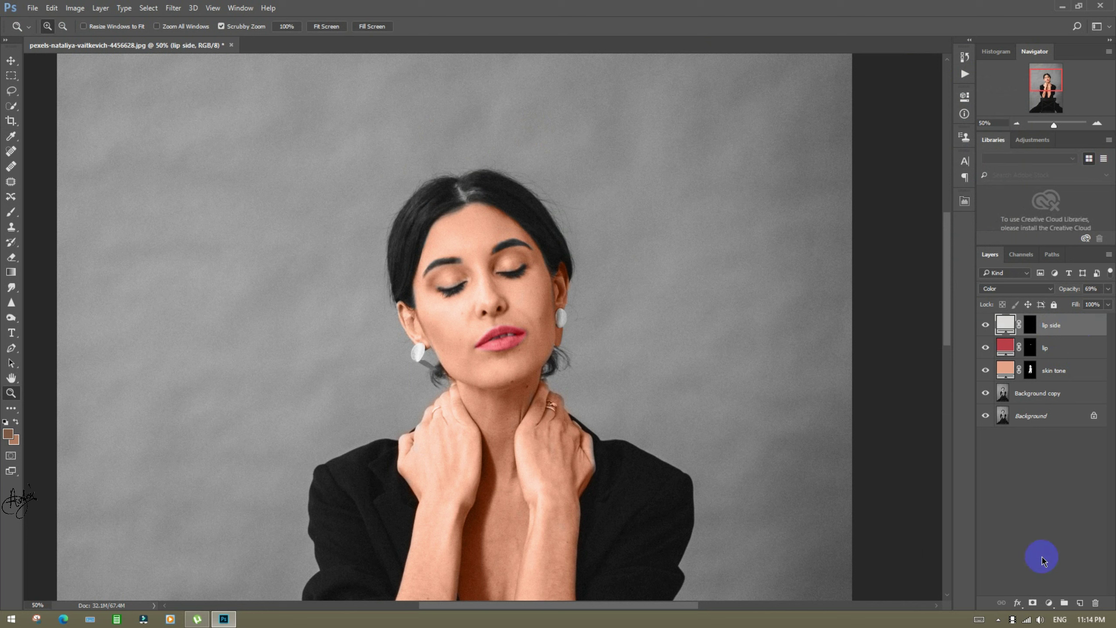
- Add a Solid Color fill layer in dark brown #341807 above the lip side layer
left_click(1049, 604)
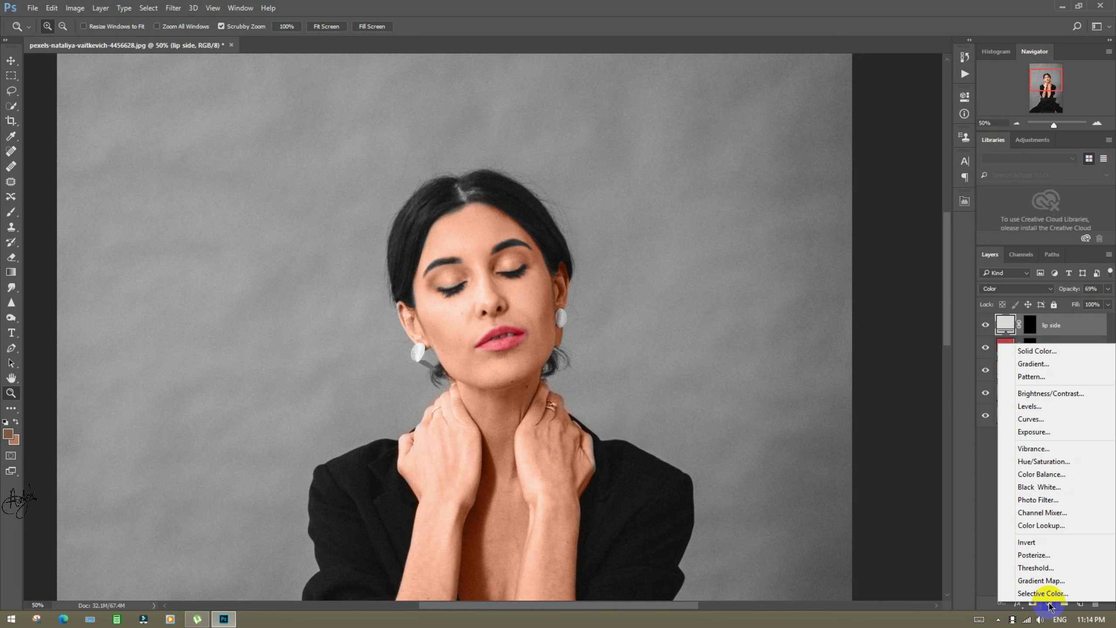
left_click(1035, 351)
type("#")
left_click(944, 251)
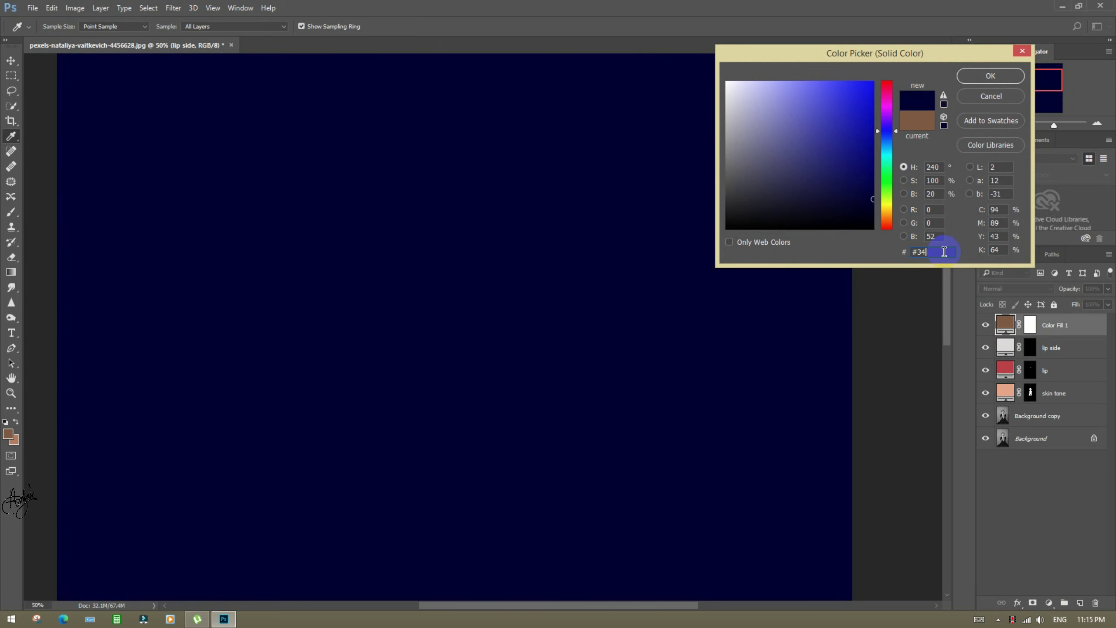
type("180")
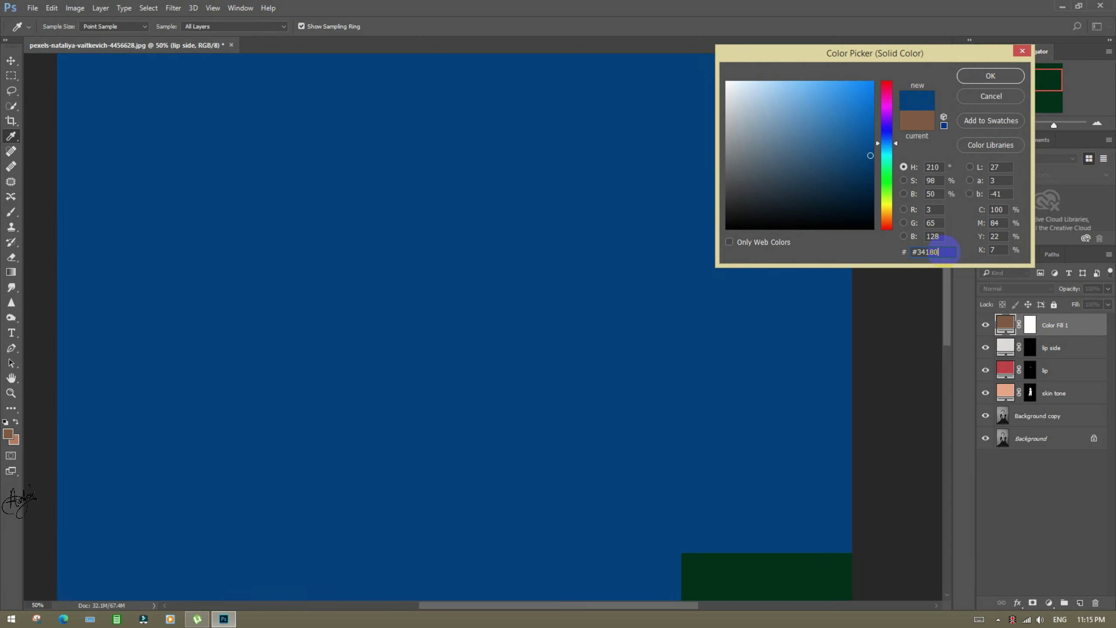
type("7")
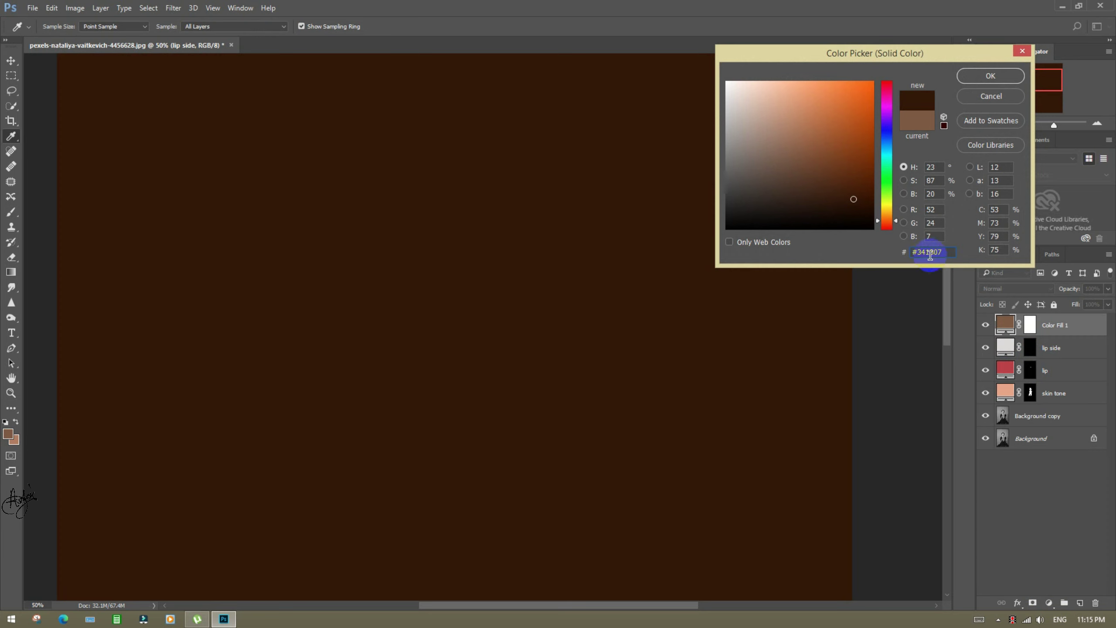
left_click(990, 75)
- Rename the dark brown fill layer to "hair colo" and set its blend mode to Color
double_click(1055, 325)
type("hair colo")
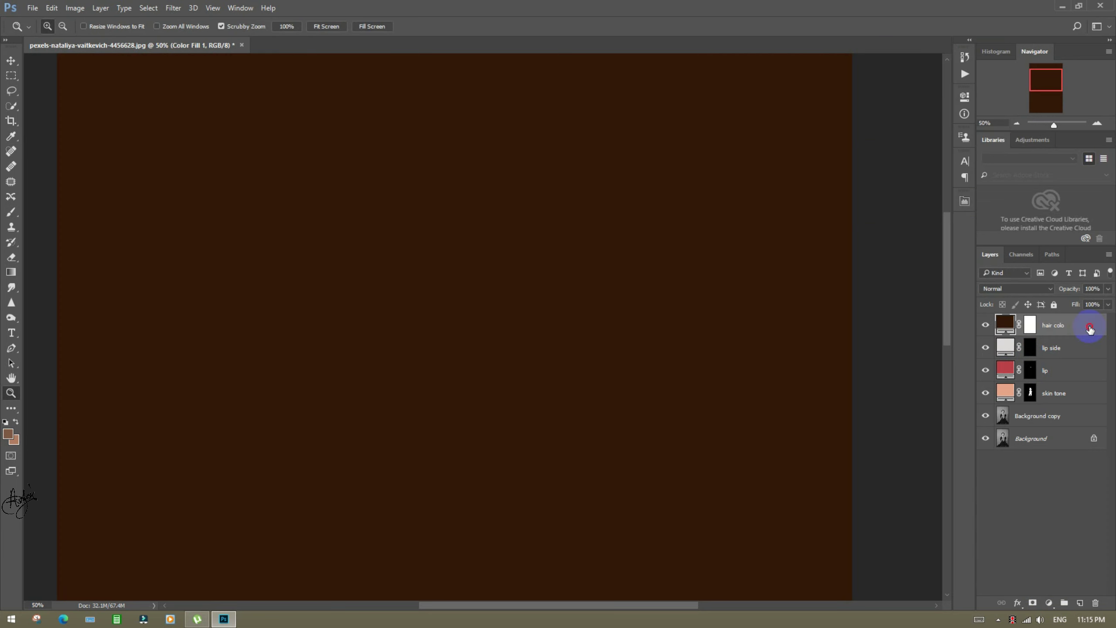
left_click(1011, 290)
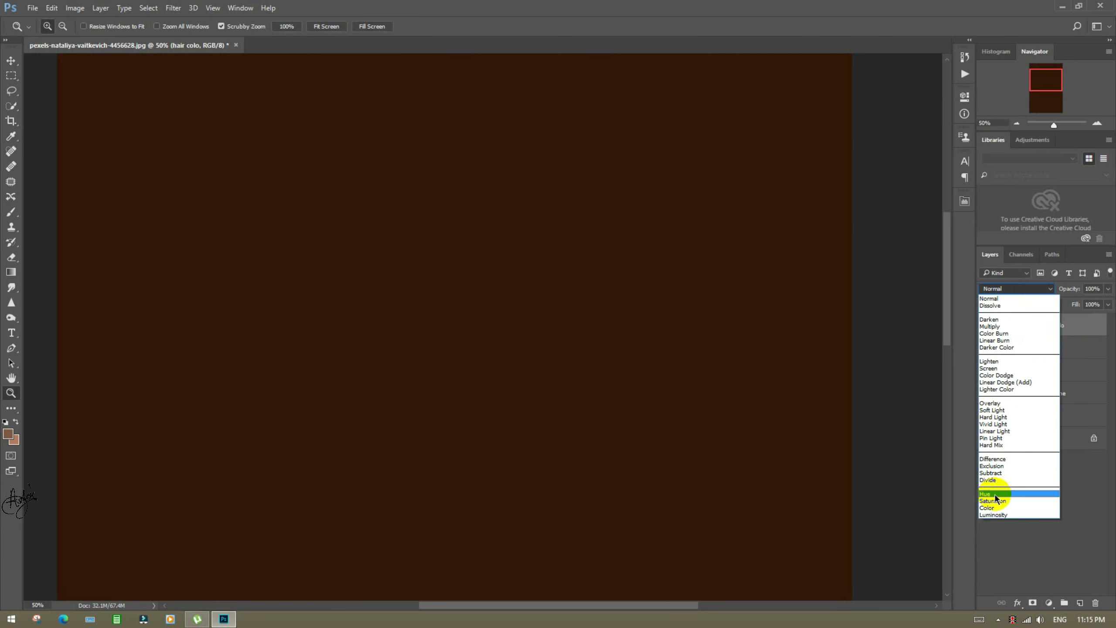
left_click(995, 508)
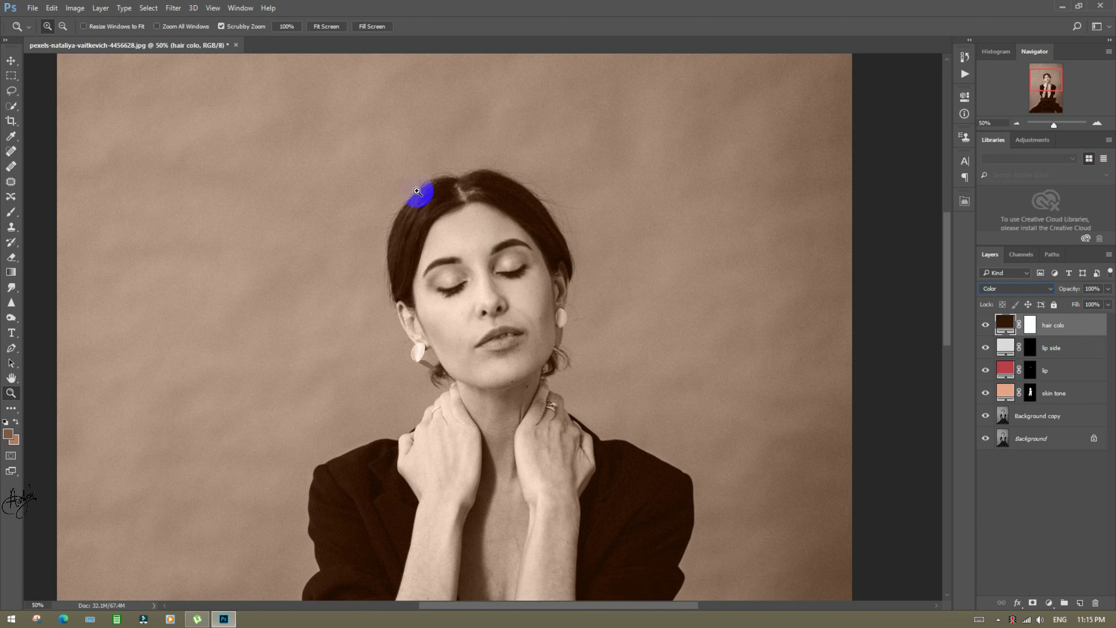
- Invert the hair colo layer's mask to hide the brown from the portrait
left_click_drag(456, 192, 501, 234)
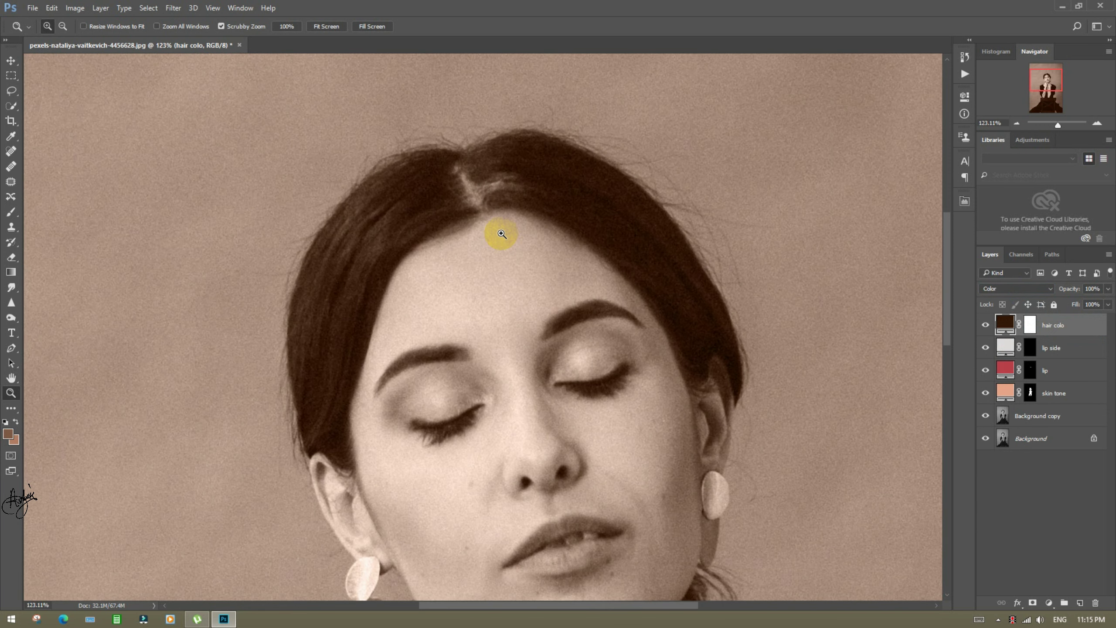
left_click(1030, 325)
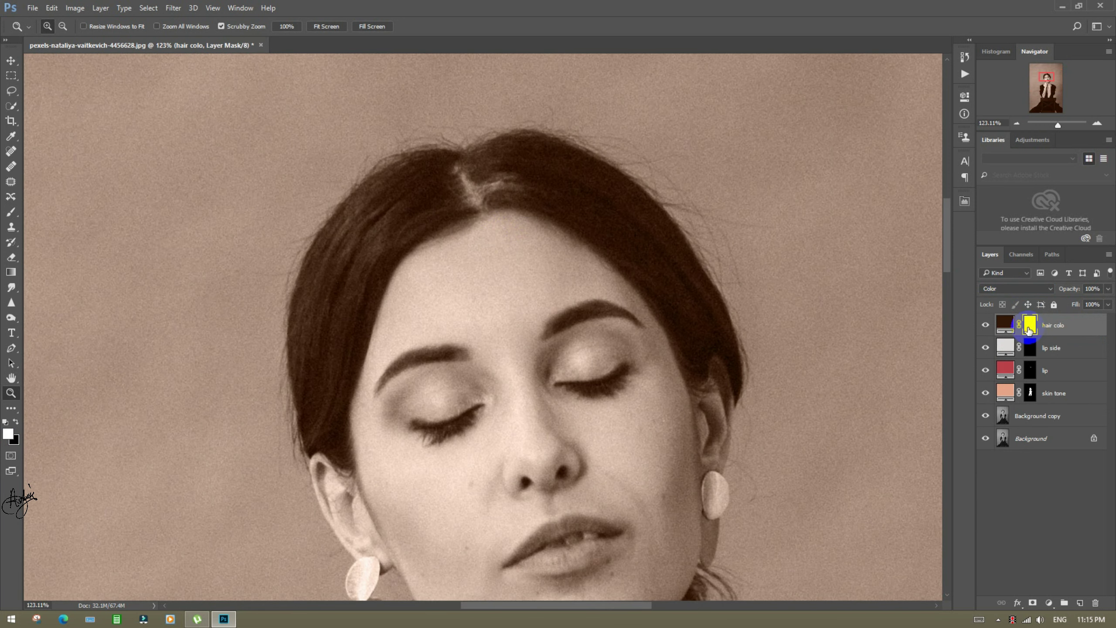
key("ctrl+i")
- Paint white on the hair colo mask over the hair at the crown and temple with an enlarged soft brush
left_click(217, 253)
left_click(12, 218)
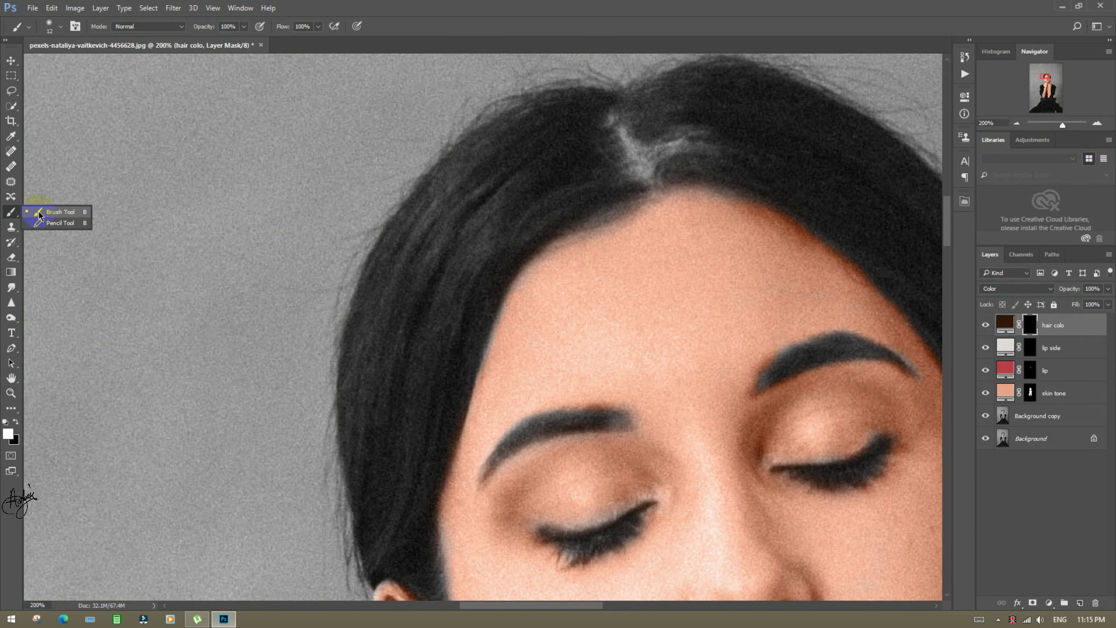
left_click(9, 433)
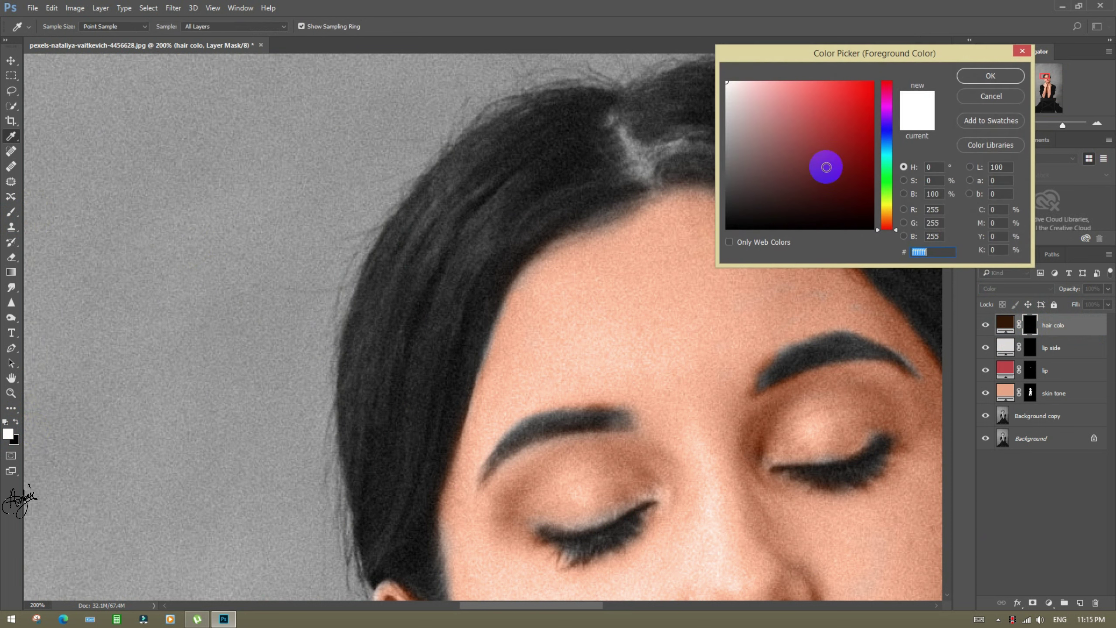
key("Return")
right_click(549, 181)
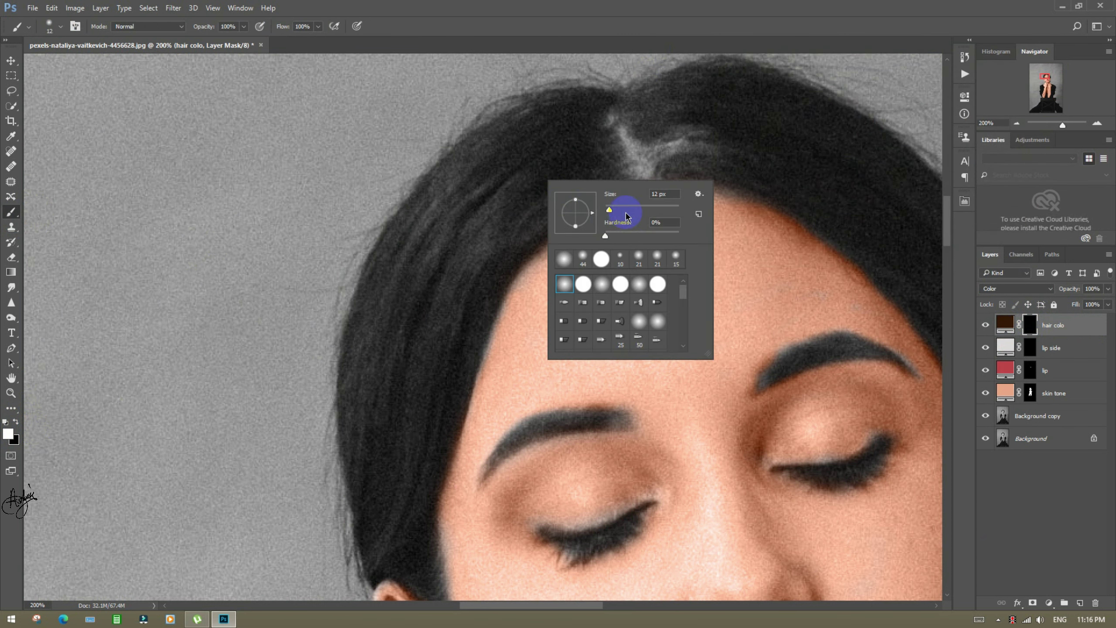
left_click_drag(629, 210, 628, 211)
mouse_move(558, 166)
left_mouse_down()
mouse_move(489, 210)
mouse_move(468, 302)
mouse_move(488, 144)
mouse_move(466, 321)
mouse_move(368, 425)
left_mouse_up()
- Paint white on the hair colo mask over the remaining hair and the curls below the ear with a smaller brush of about 45 px
key("bracketleft")
key("bracketleft")
key("bracketleft")
scroll(407, 373, "down", 3)
left_click_drag(407, 373, 417, 437)
scroll(635, 298, "up", 3)
scroll(635, 297, "right", 6)
mouse_move(635, 298)
left_mouse_down()
mouse_move(558, 254)
mouse_move(710, 381)
mouse_move(683, 469)
left_mouse_up()
scroll(565, 439, "down", 3)
scroll(462, 459, "up", 4)
scroll(516, 192, "right", 6)
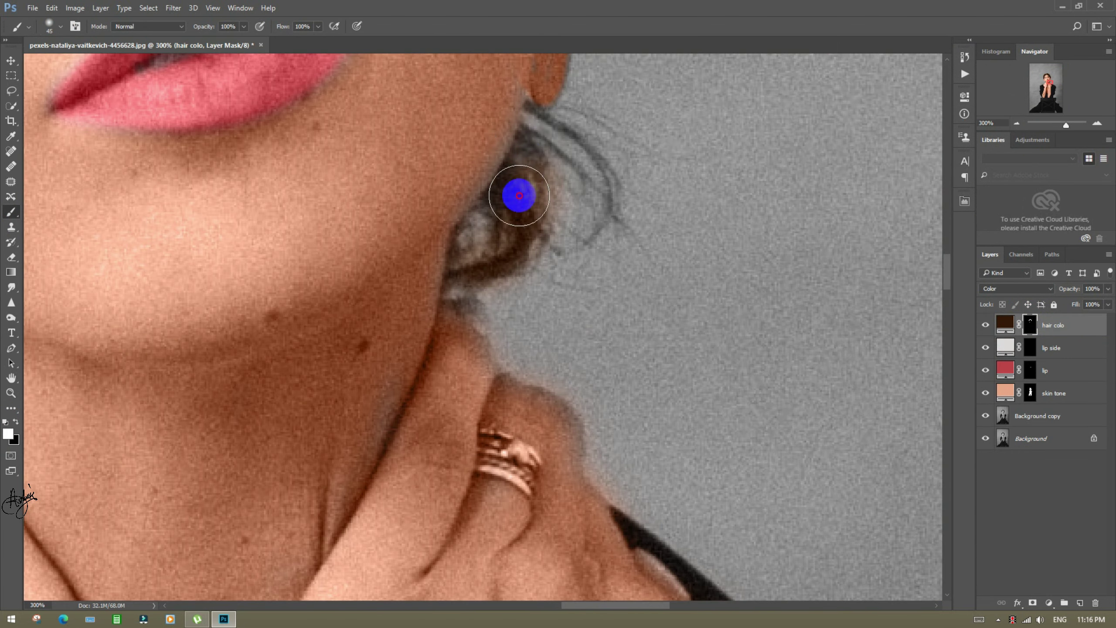
key("bracketleft")
key("bracketleft")
key("bracketleft")
- Paint white on the skin tone layer's mask along the uncoloured outer edge of the hand beside the black jacket
key("ctrl+minus")
key("ctrl+minus")
key("ctrl+minus")
key("ctrl+minus")
key("ctrl+minus")
key("z")
left_click(514, 377)
left_click(1030, 393)
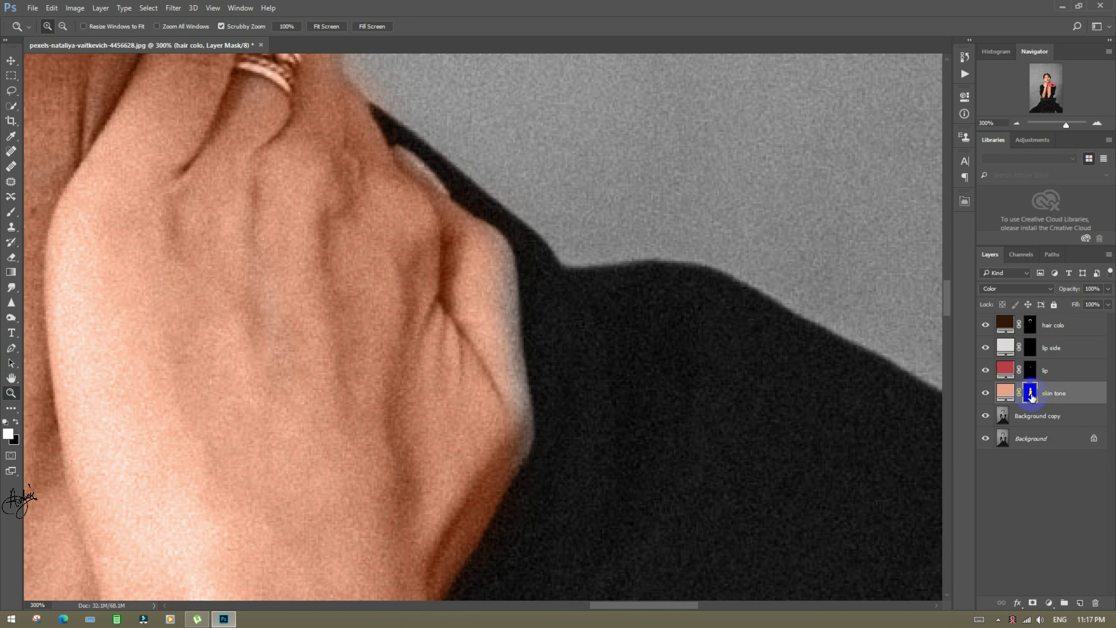
key("b")
left_click_drag(513, 276, 519, 401)
- Examine the skin, lip and hair colouring across the whole portrait
scroll(520, 401, "up", 5)
key("ctrl+minus")
key("ctrl+minus")
scroll(431, 171, "down", 7)
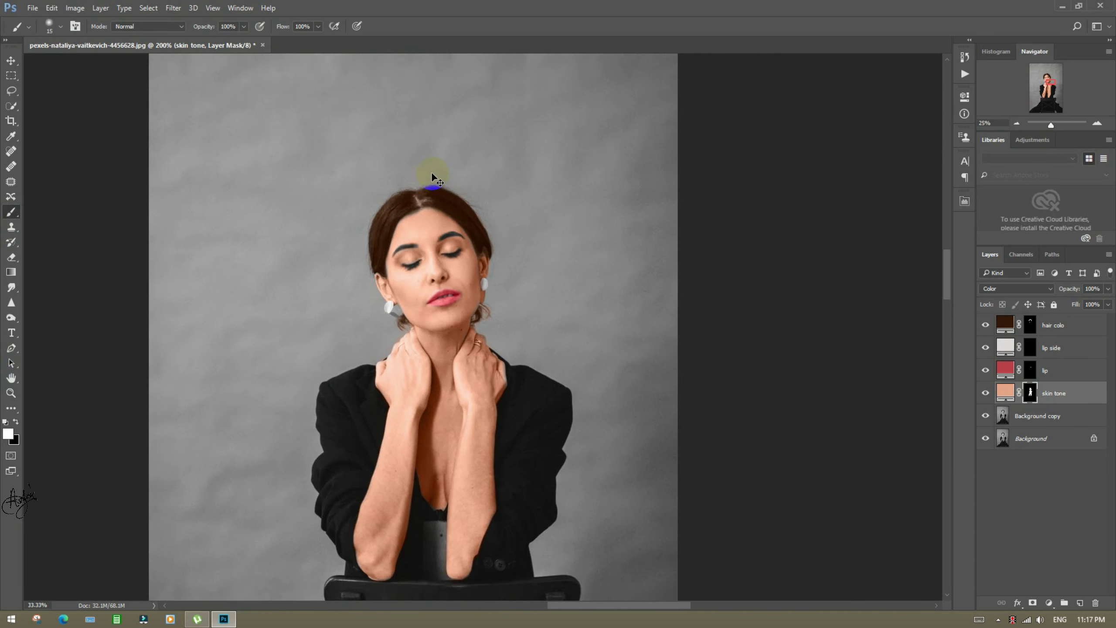
left_click(10, 393)
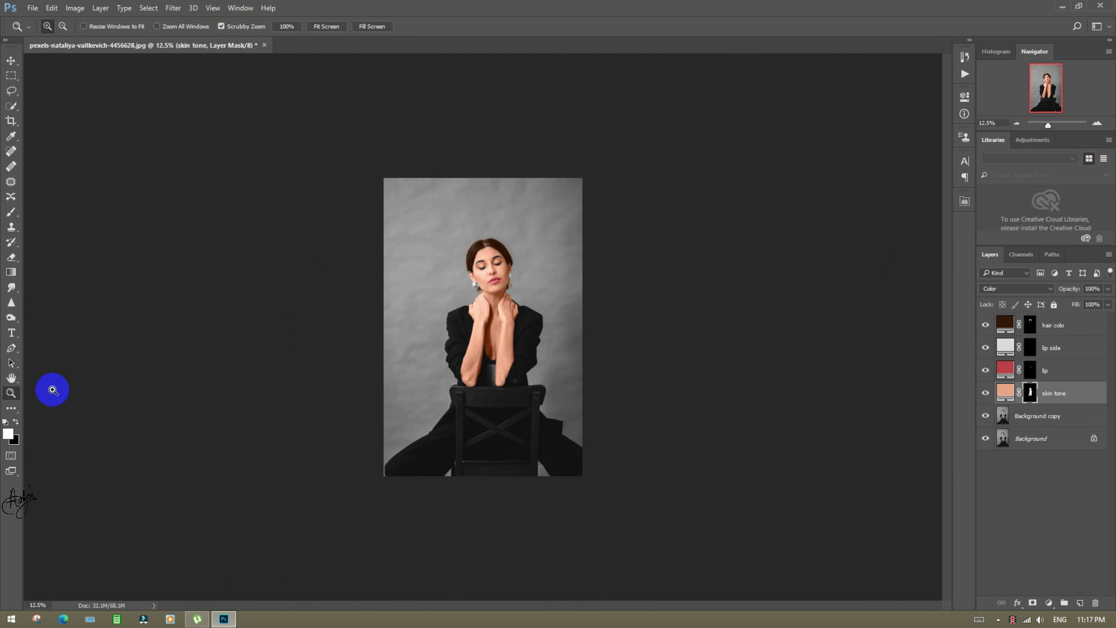
left_click(594, 291)
left_click(550, 259)
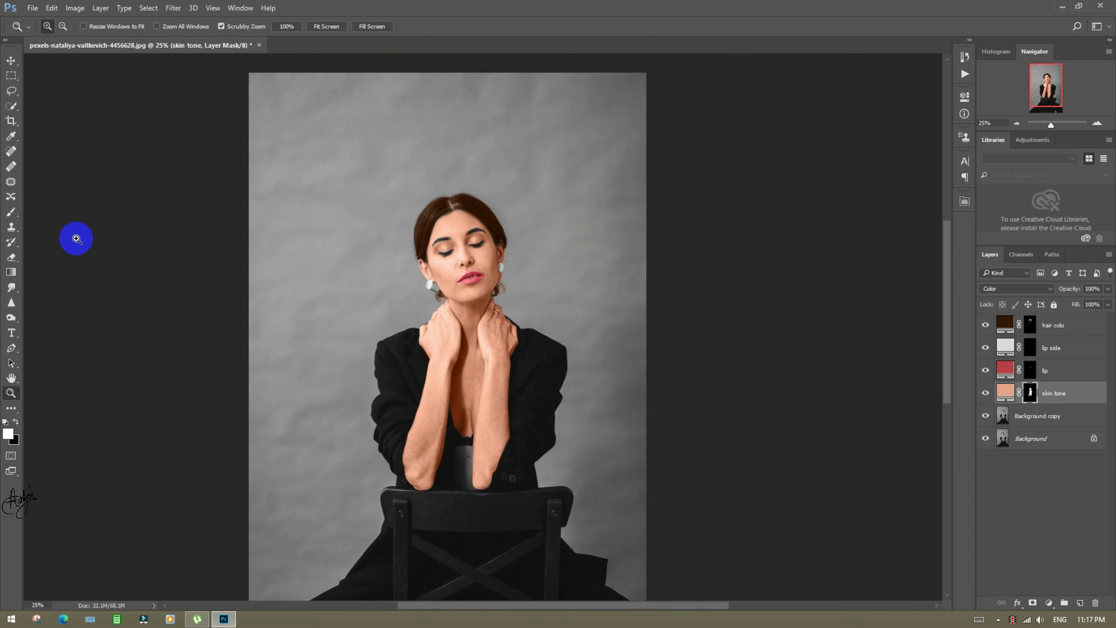
- Change the hair colo fill layer's colour to the slightly less saturated dark brown #33190a
scroll(606, 332, "down", 2)
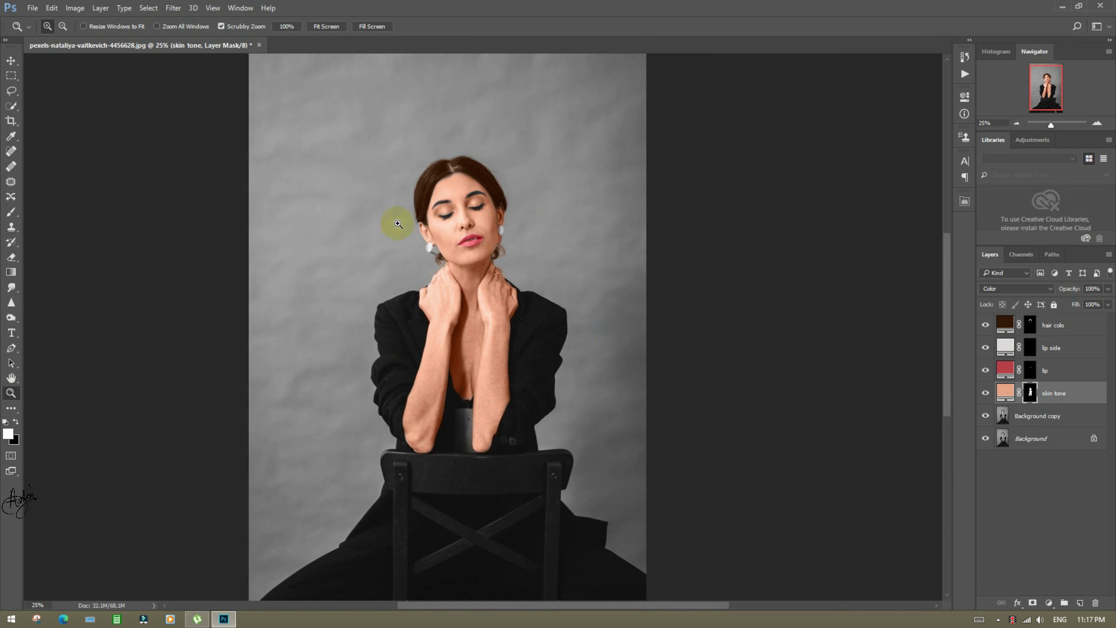
left_click(496, 225)
left_click(1022, 328)
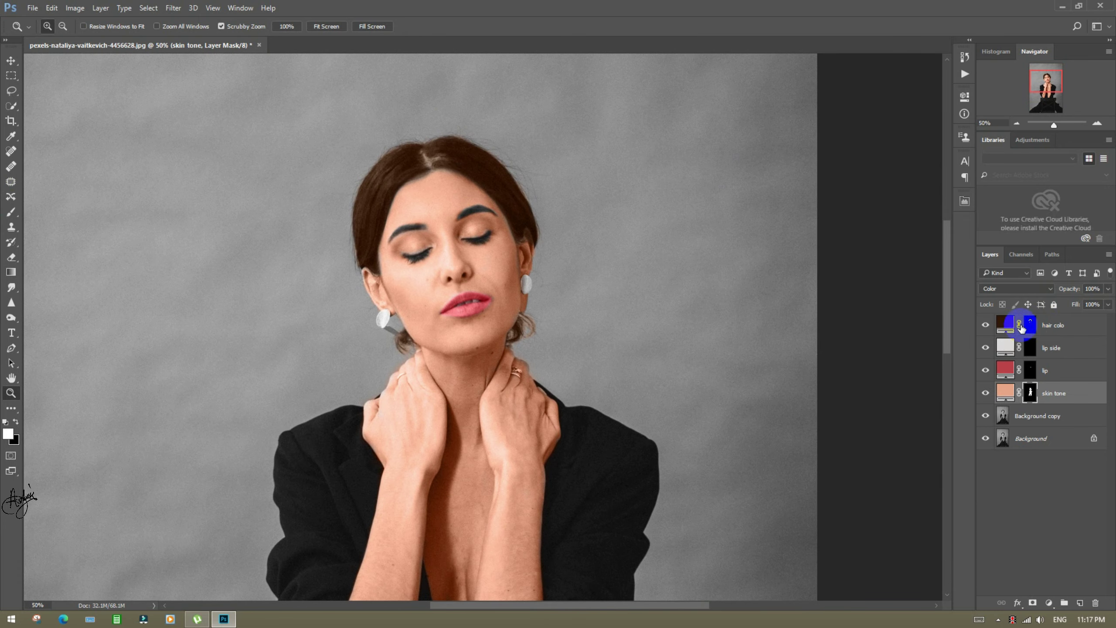
left_click(1007, 326)
double_click(1005, 325)
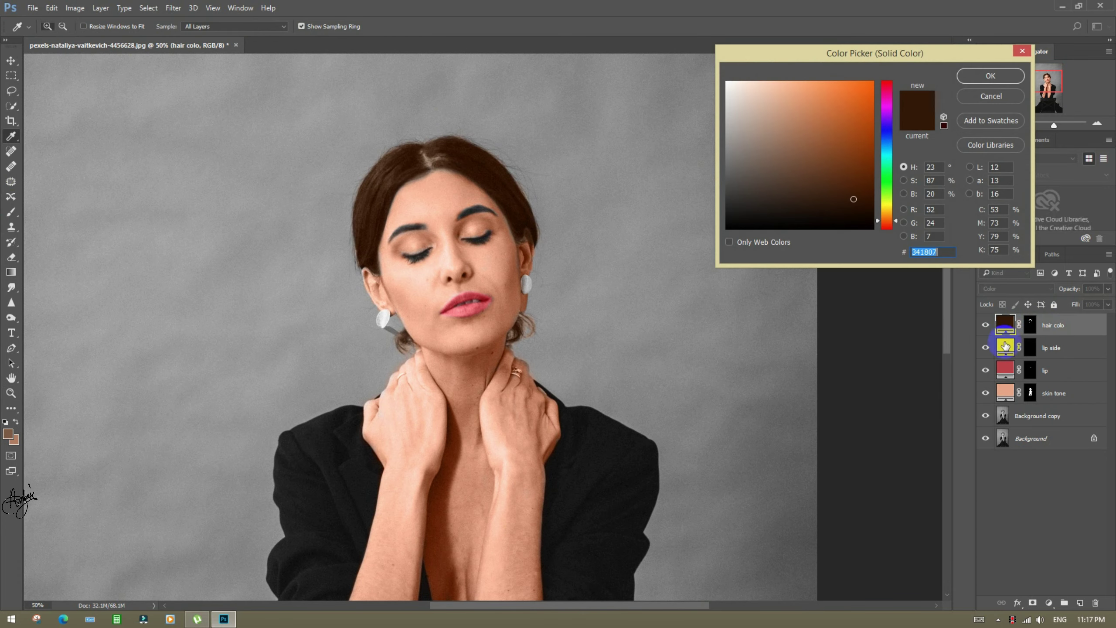
mouse_move(839, 196)
left_mouse_down()
mouse_move(835, 209)
mouse_move(845, 199)
left_mouse_up()
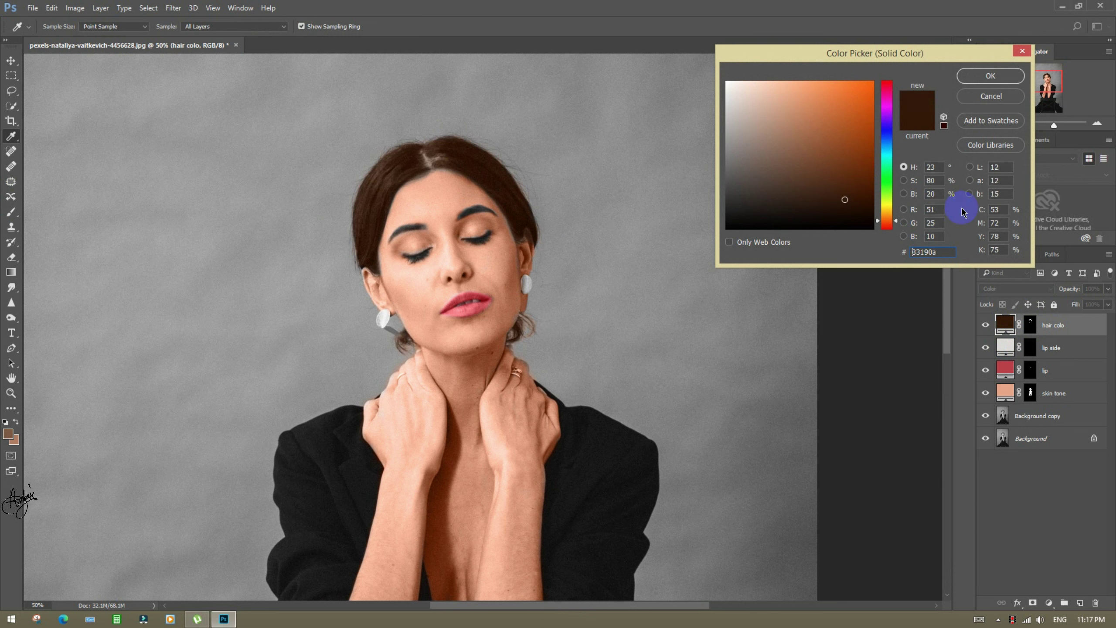
left_click(991, 76)
- Add a dark brown #352820 solid colour fill layer above hair colo and set its blend mode to Color
key("z")
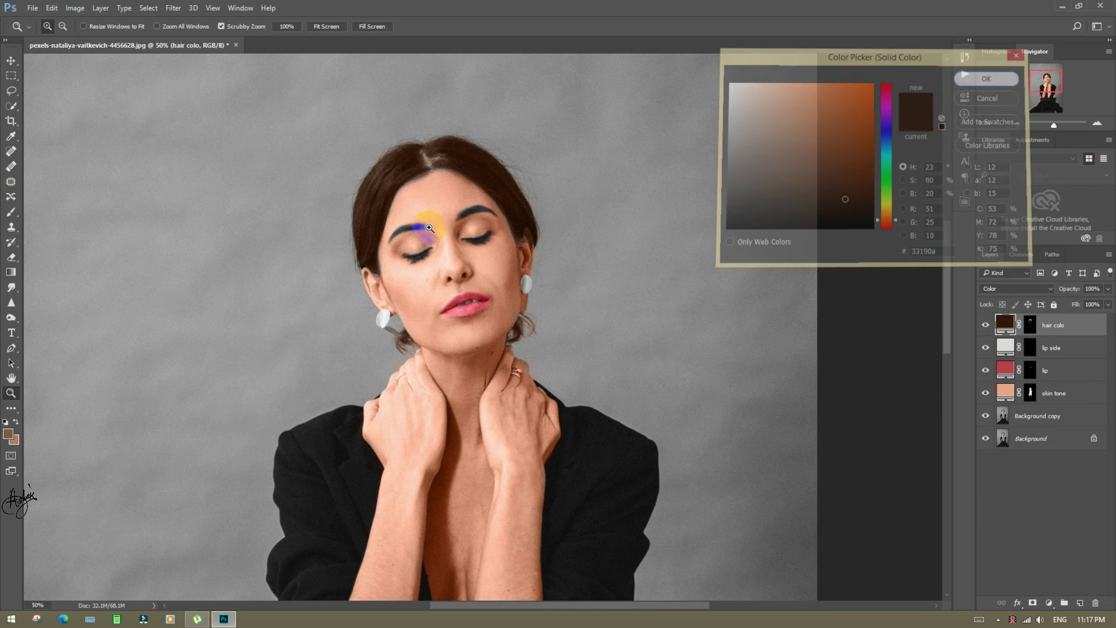
left_click(420, 249)
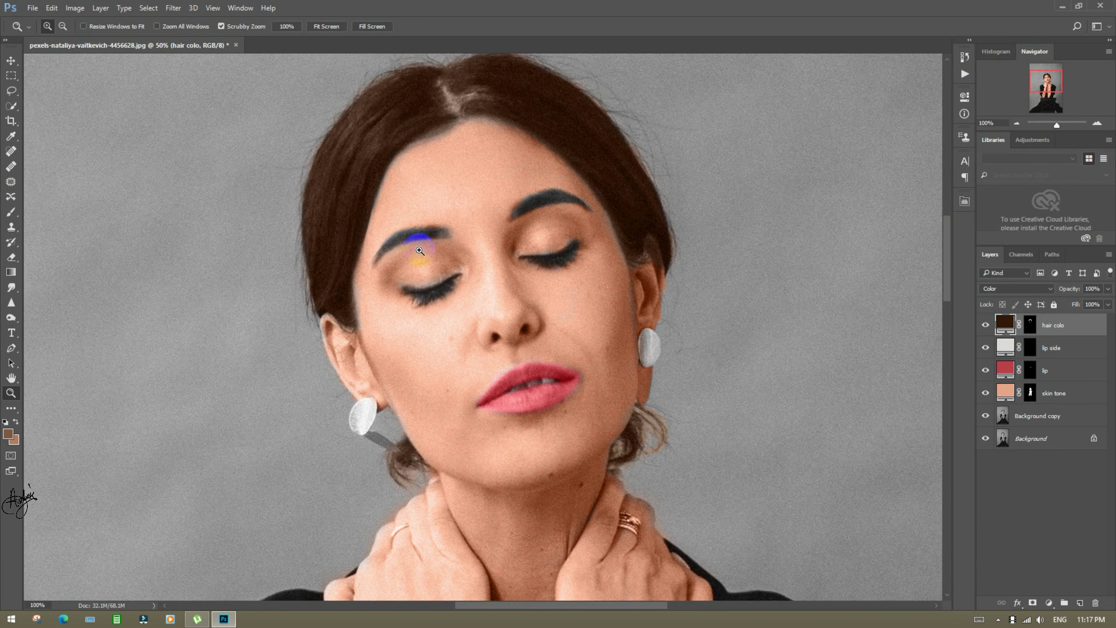
left_click(422, 250)
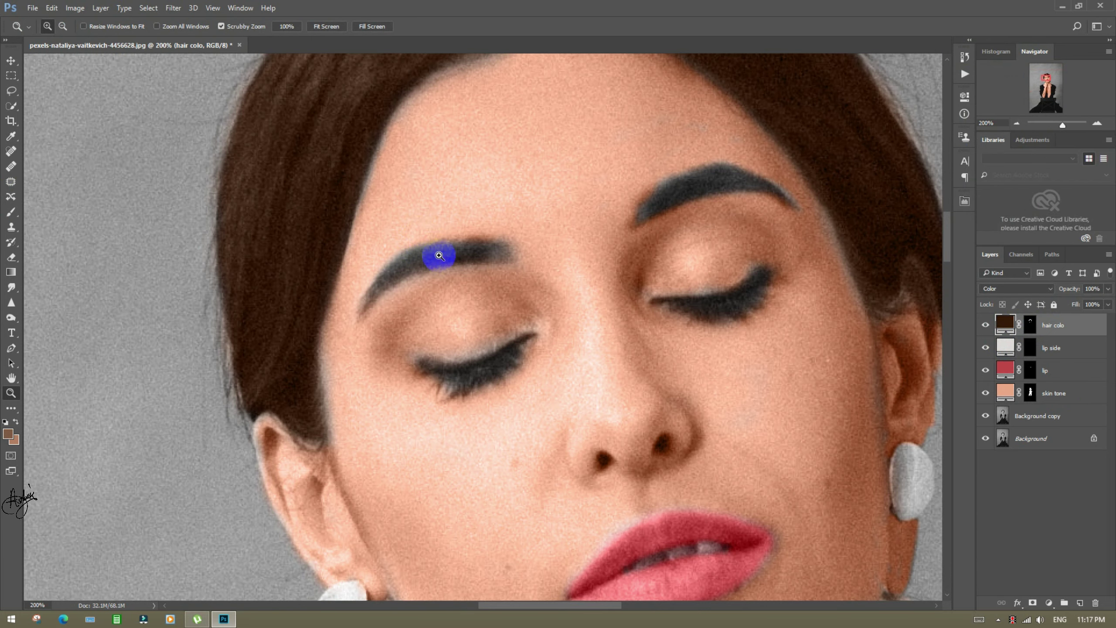
left_click(443, 261)
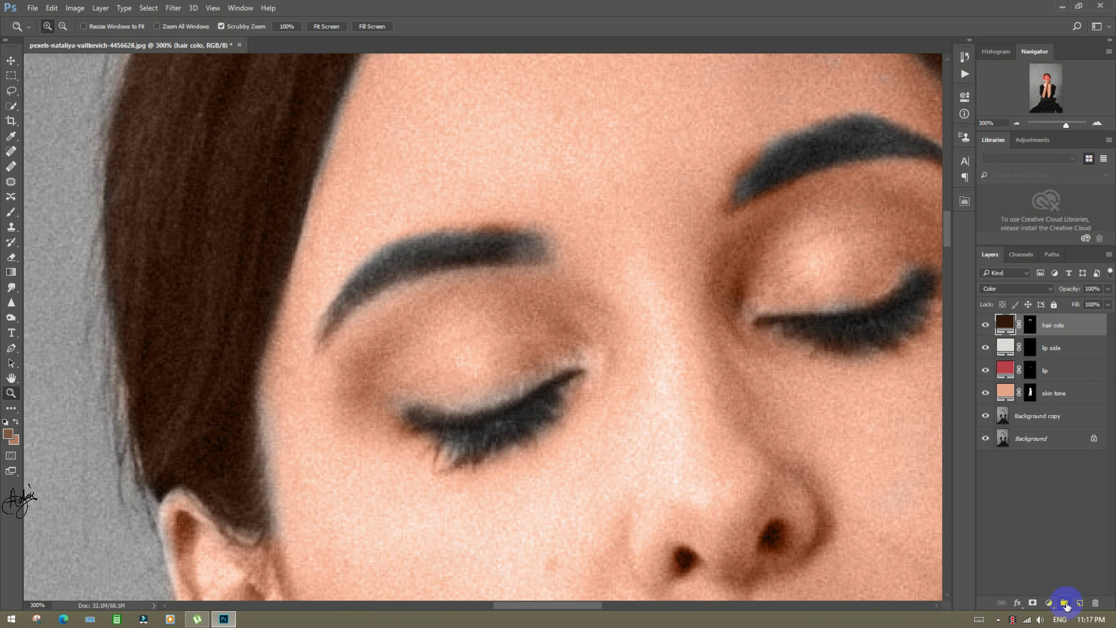
left_click(1053, 605)
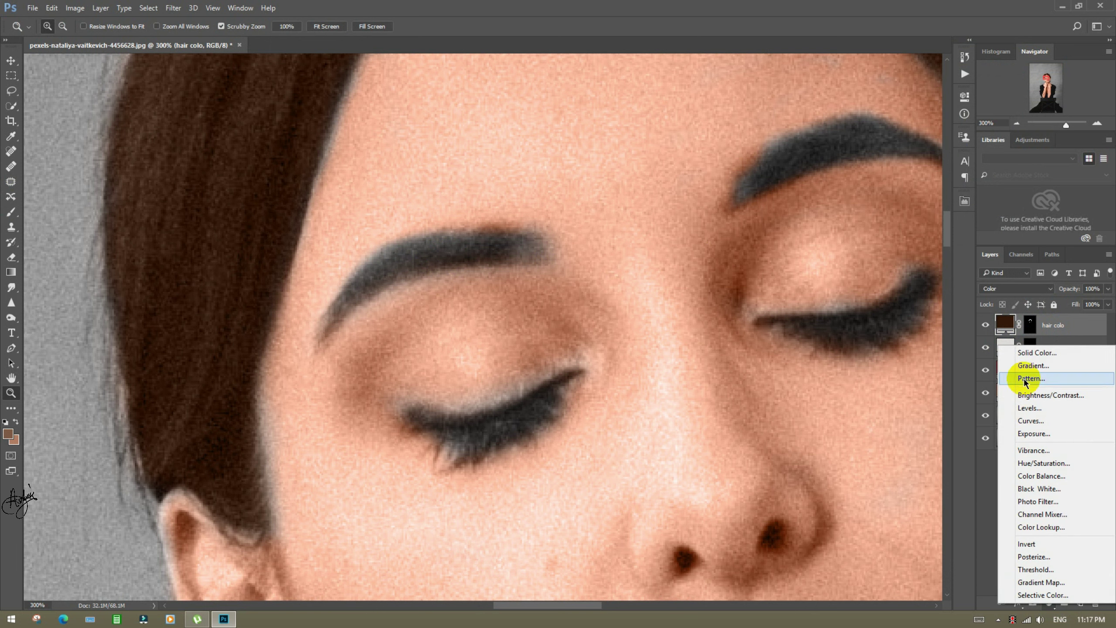
left_click(1024, 358)
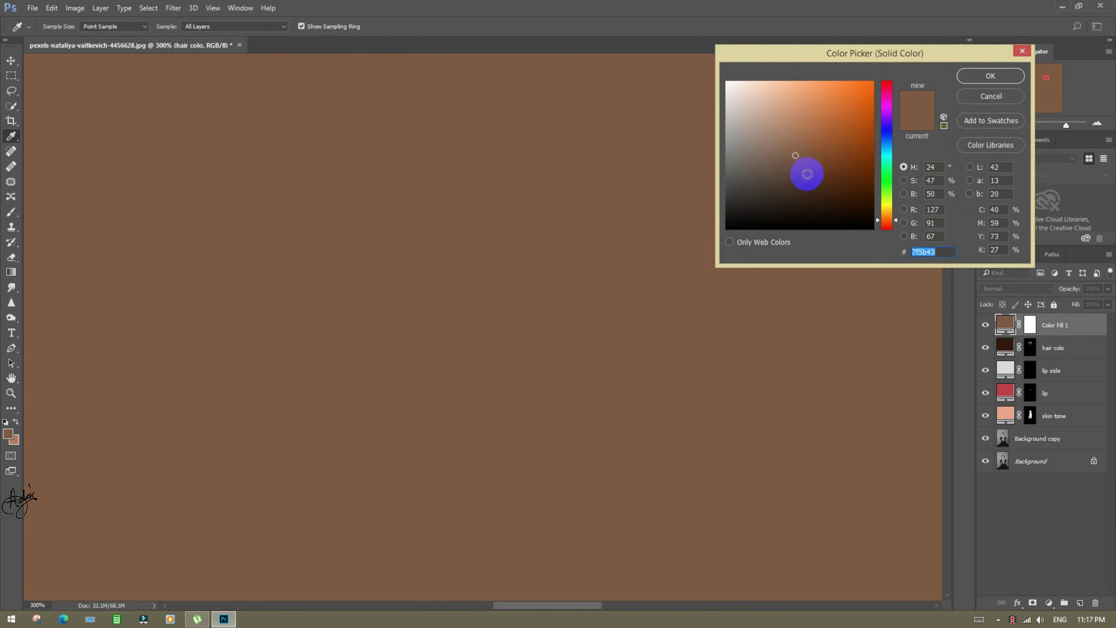
left_click(811, 171)
left_click(786, 198)
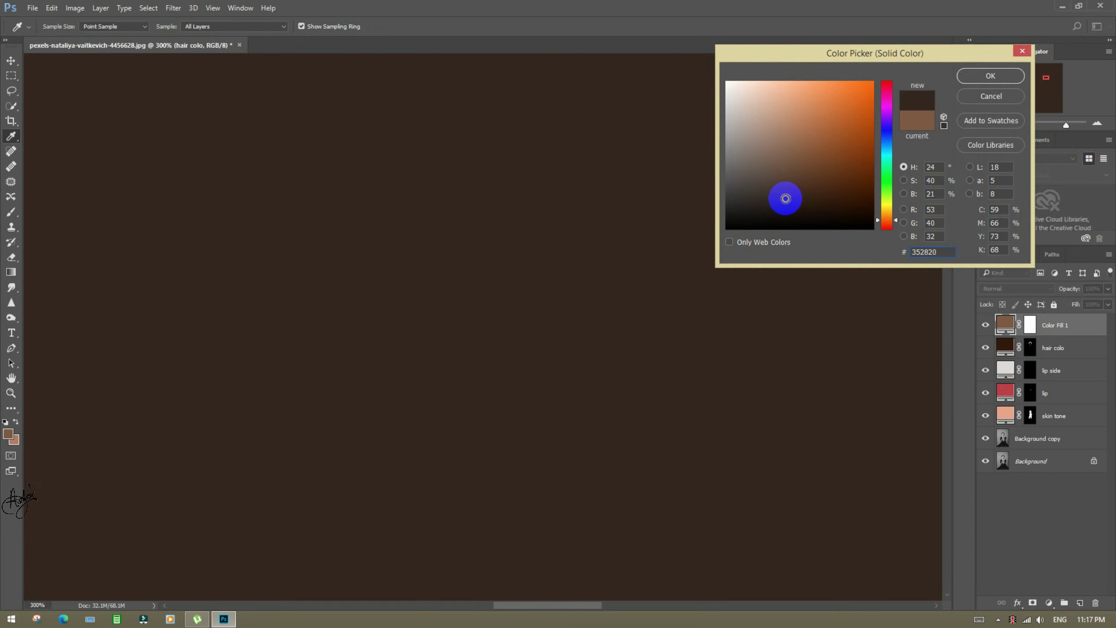
left_click(983, 76)
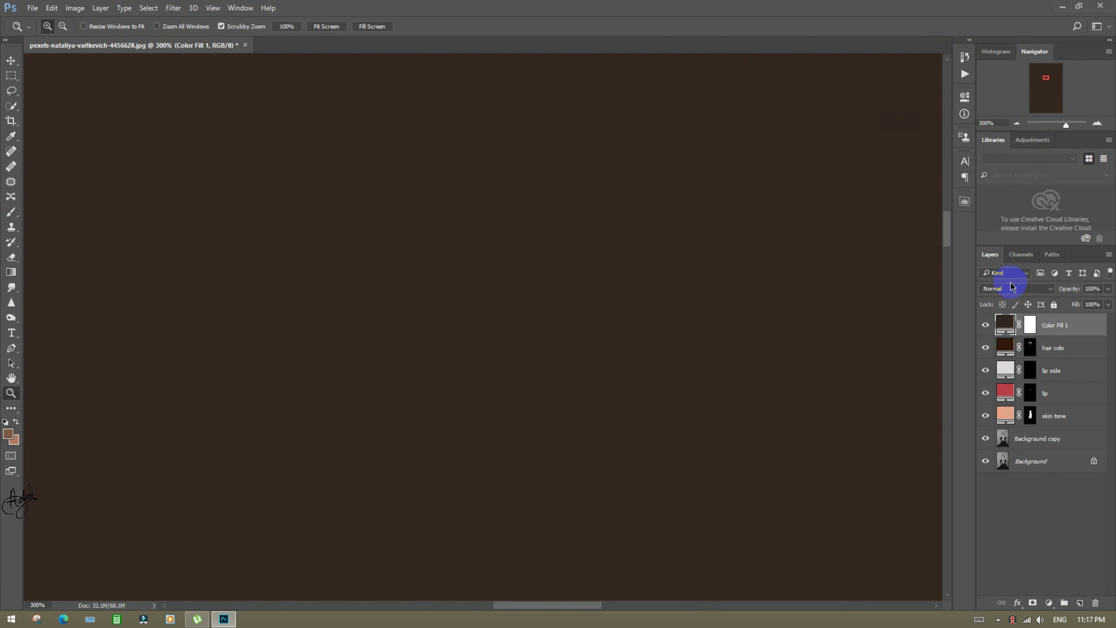
left_click(1011, 289)
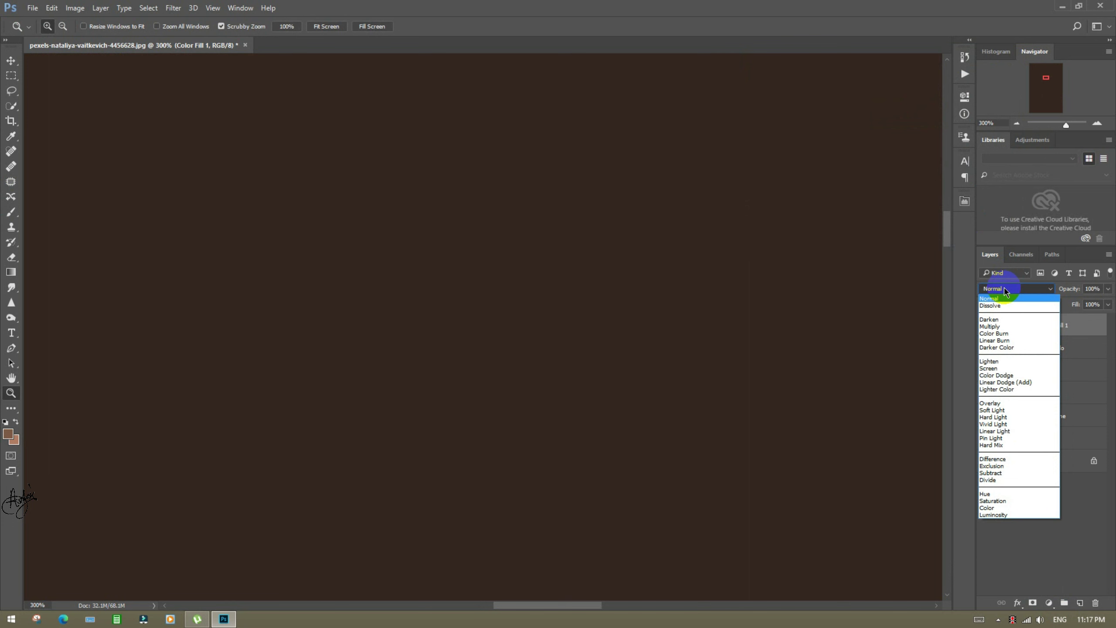
left_click(1024, 508)
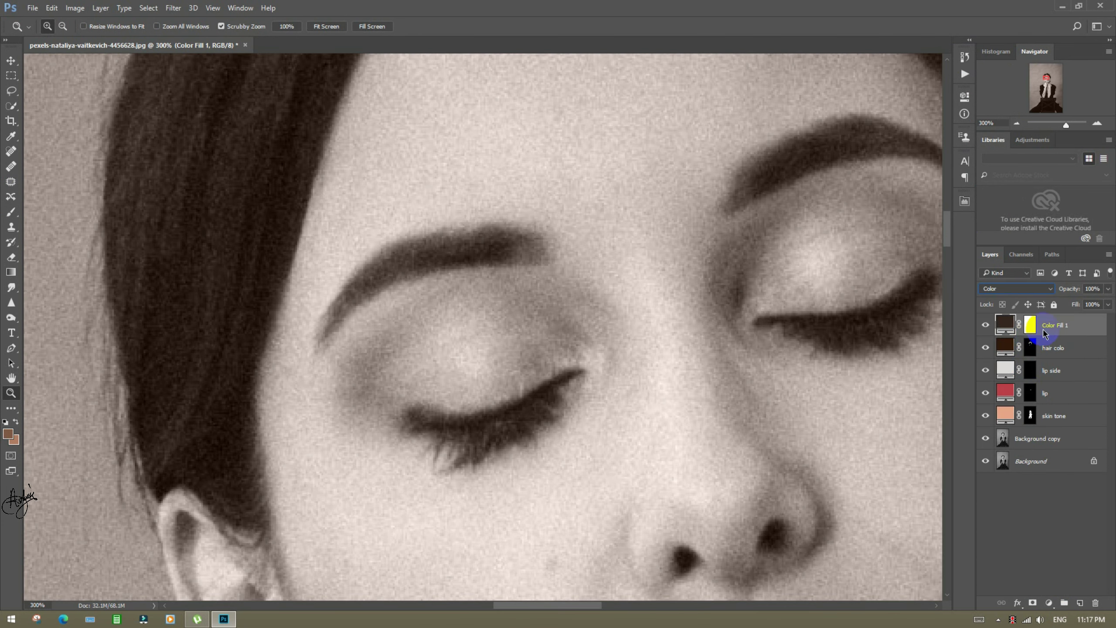
- Adjust the new fill layer's colour and hue to a warmer brown, about #483423
double_click(997, 324)
mouse_move(770, 194)
left_mouse_down()
mouse_move(804, 172)
mouse_move(837, 192)
mouse_move(845, 214)
mouse_move(798, 169)
left_mouse_up()
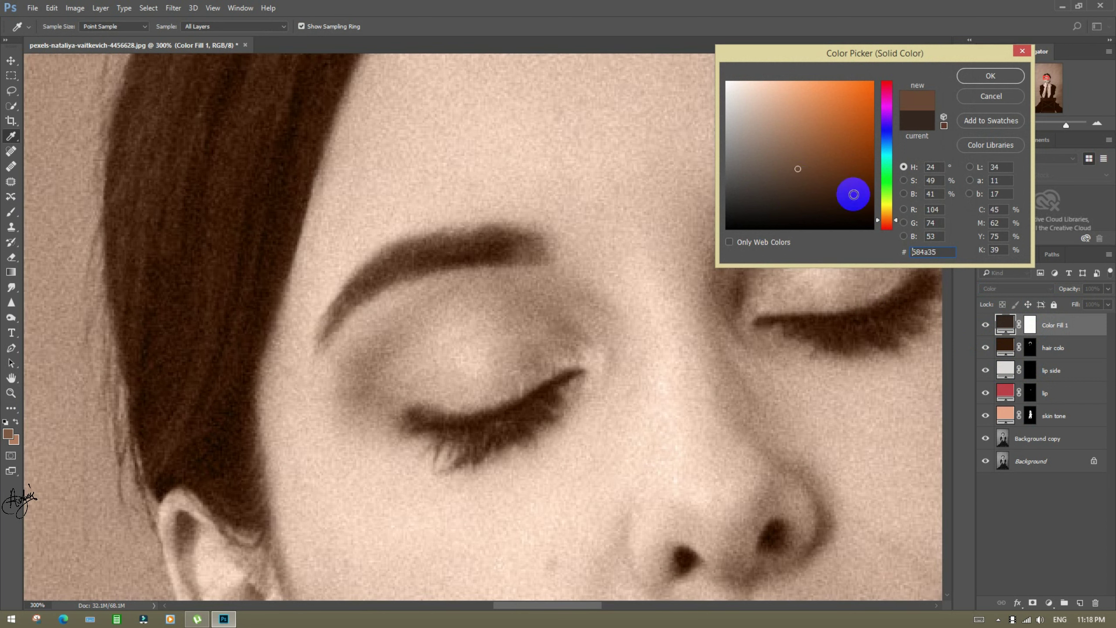
left_click_drag(890, 220, 884, 218)
mouse_move(797, 214)
left_mouse_down()
mouse_move(765, 202)
mouse_move(747, 169)
mouse_move(830, 210)
left_mouse_up()
mouse_move(886, 219)
left_mouse_down()
mouse_move(885, 208)
mouse_move(888, 225)
left_mouse_up()
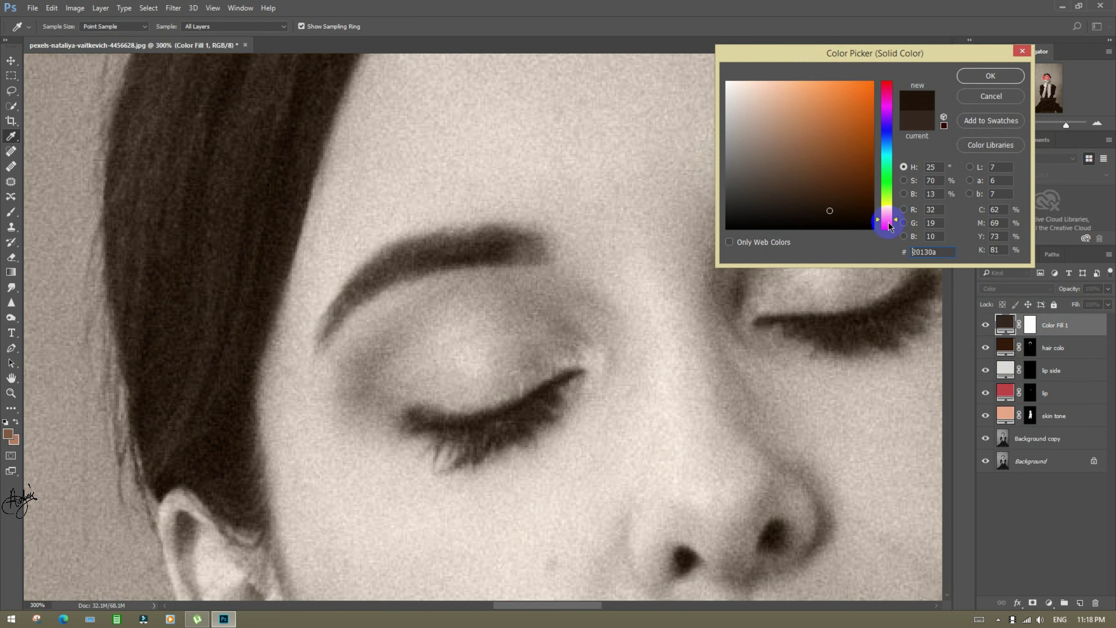
mouse_move(847, 168)
left_mouse_down()
mouse_move(805, 157)
mouse_move(805, 177)
mouse_move(788, 184)
left_mouse_up()
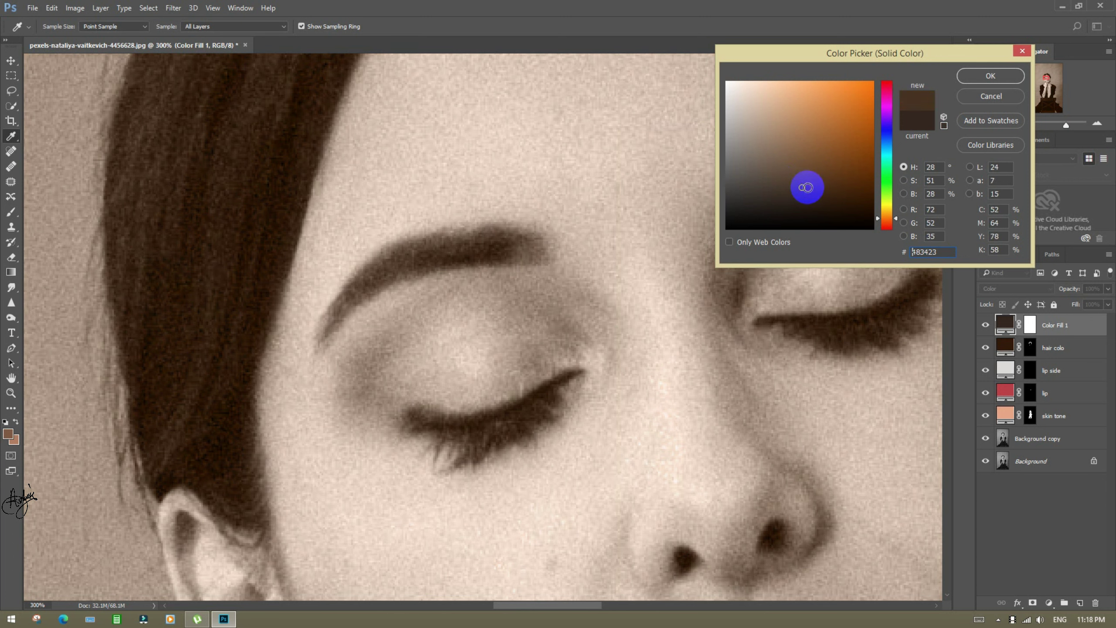
left_click(991, 75)
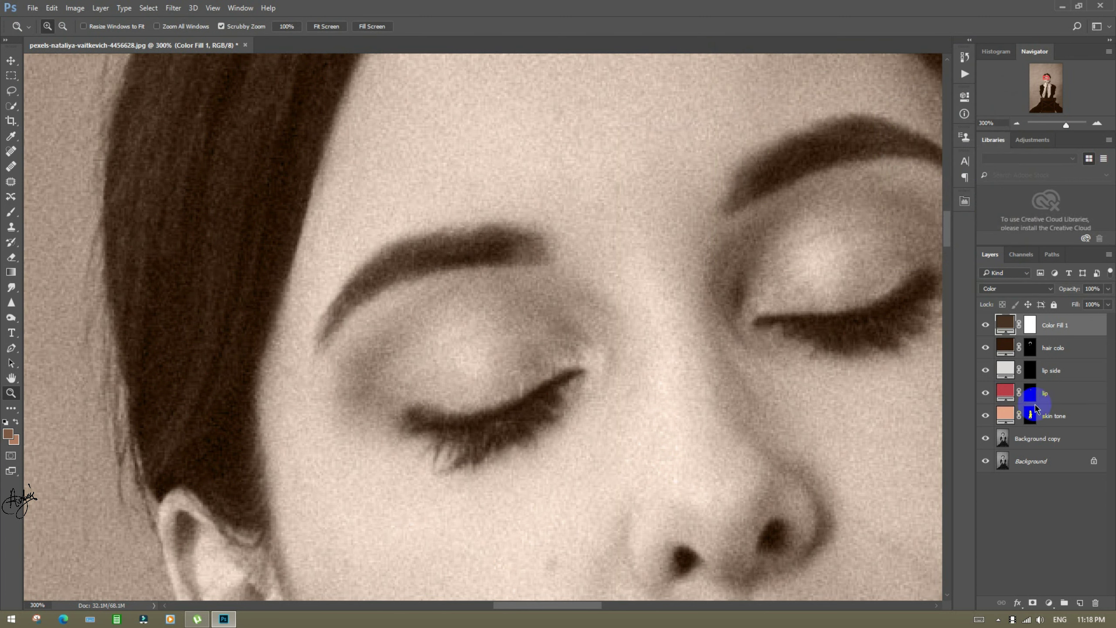
- Invert the new fill layer's mask to black and paint white over the eyebrow on the image's left side
left_click(1030, 325)
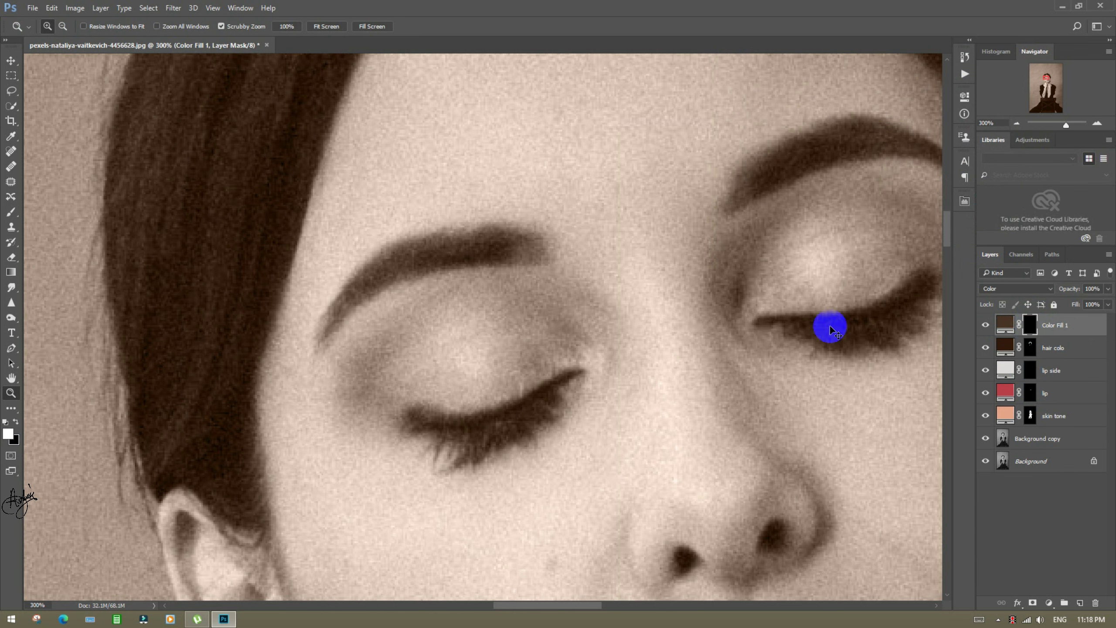
key("ctrl+i")
left_click(465, 260)
left_click(11, 213)
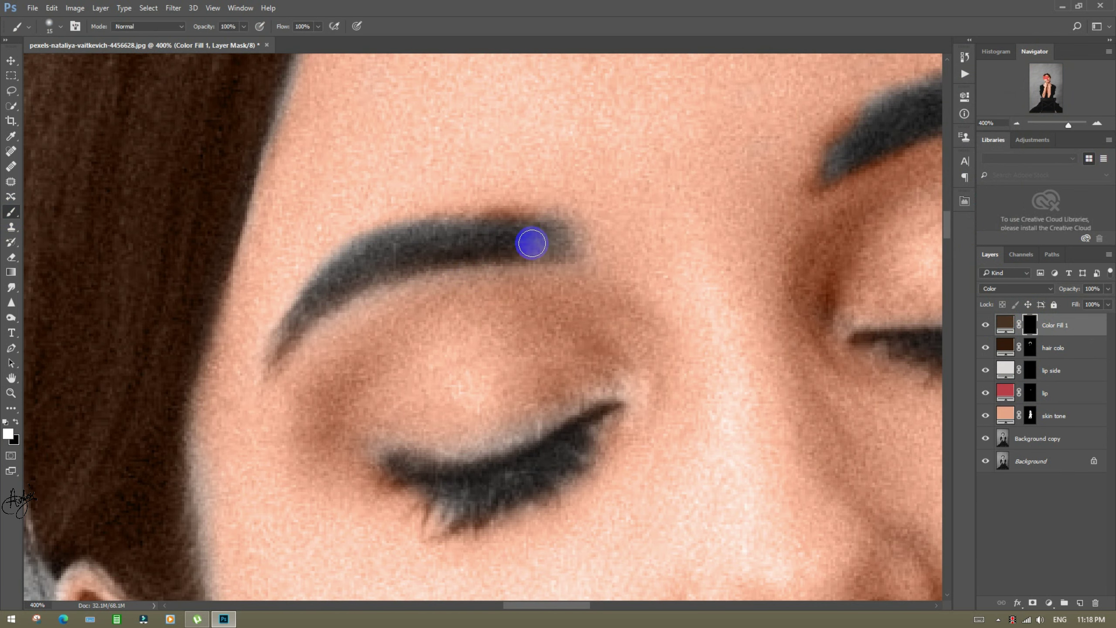
mouse_move(509, 228)
left_mouse_down()
mouse_move(364, 257)
mouse_move(563, 244)
left_mouse_up()
- Change the eyebrow fill layer's colour to a lighter, muted brown
double_click(1003, 327)
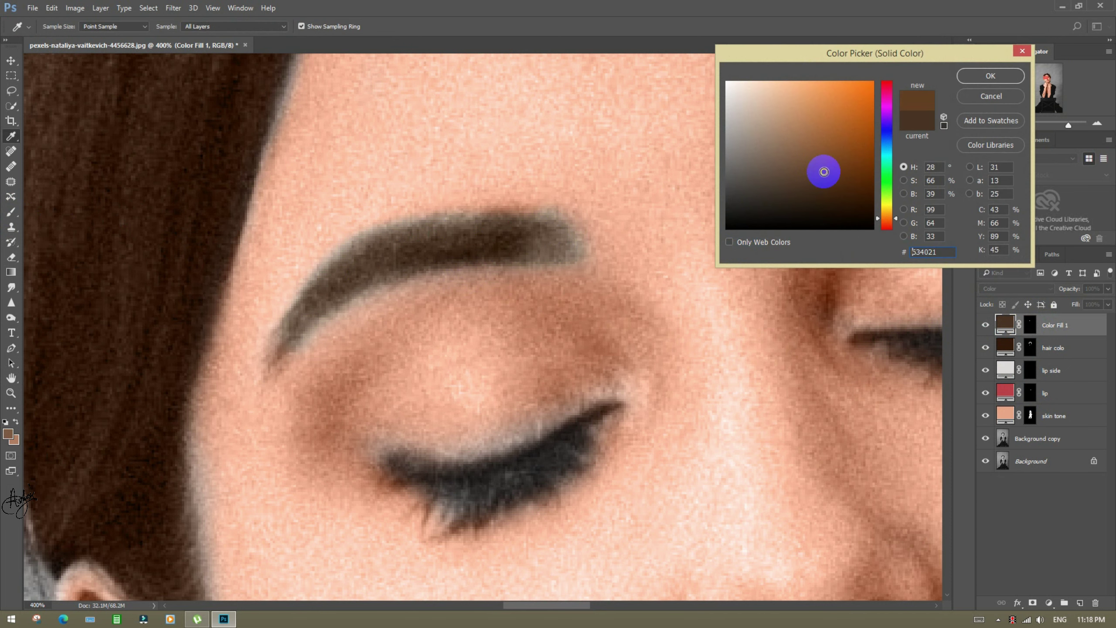
left_click(887, 176)
left_click(560, 300)
left_click(790, 146)
mouse_move(790, 147)
left_mouse_down()
mouse_move(788, 135)
mouse_move(778, 143)
left_mouse_up()
key("Return")
- Paint white on the eyebrow fill layer's mask over the other eyebrow and the eyelashes of both eyes
left_click_drag(758, 261, 431, 284)
key("ctrl+backslash")
key("d")
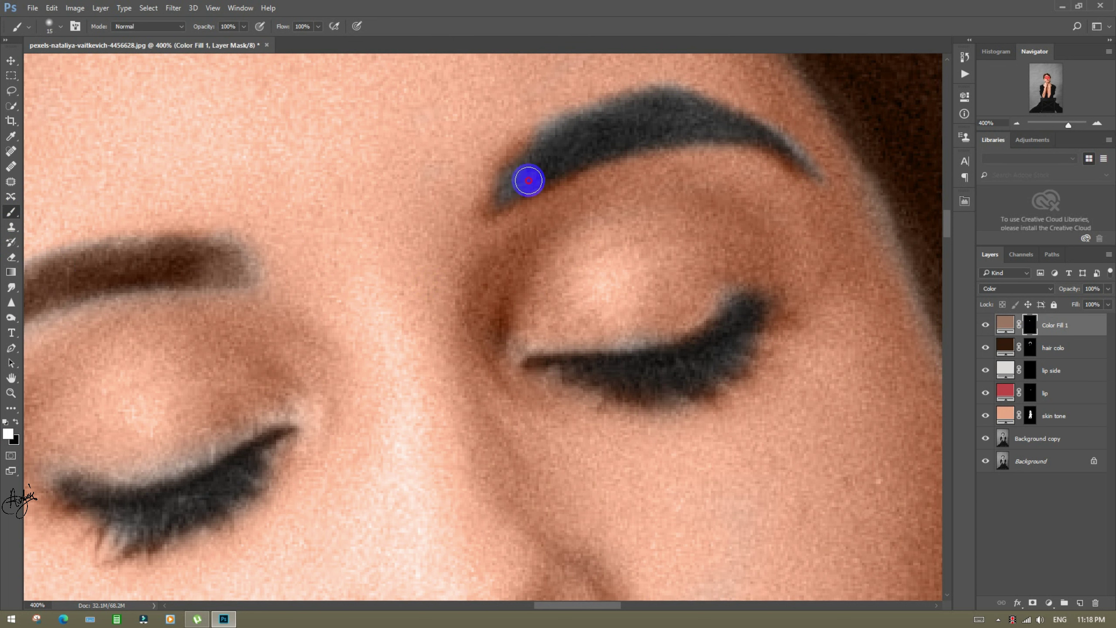
mouse_move(528, 179)
left_mouse_down()
mouse_move(542, 131)
mouse_move(696, 108)
mouse_move(583, 148)
left_mouse_up()
mouse_move(567, 368)
left_mouse_down()
mouse_move(536, 276)
mouse_move(700, 254)
mouse_move(715, 219)
left_mouse_up()
left_click_drag(252, 379, 443, 349)
mouse_move(268, 369)
left_mouse_down()
mouse_move(227, 357)
mouse_move(333, 393)
mouse_move(417, 364)
left_mouse_up()
left_click_drag(362, 245, 424, 309)
- Paint white on the skin tone mask along the grey edges around both eyebrows and the lash lines
left_click(1030, 415)
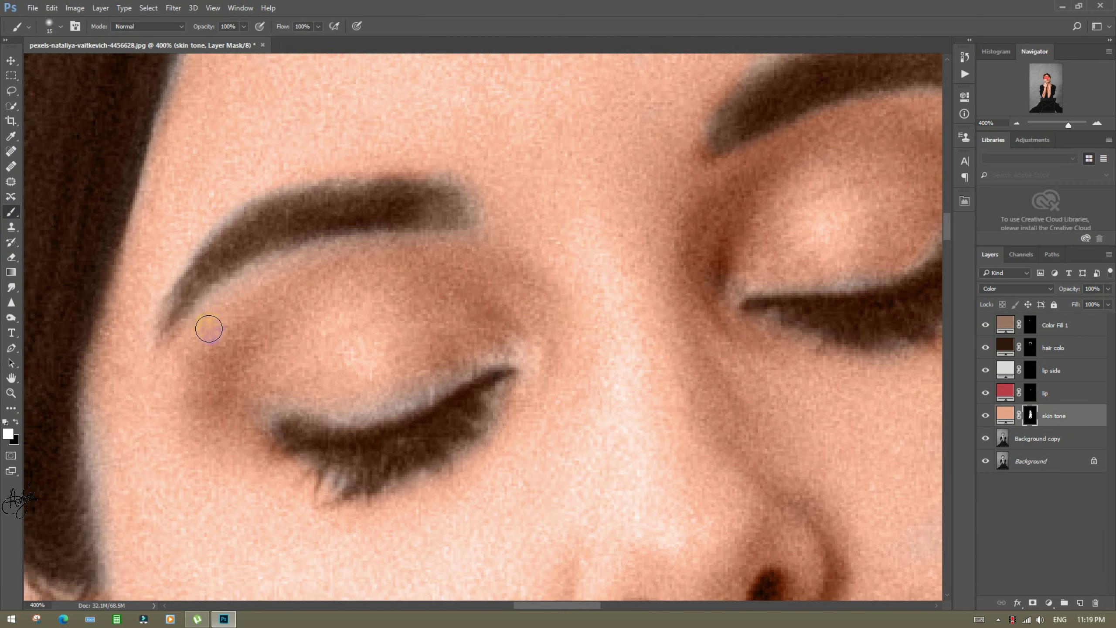
mouse_move(237, 205)
left_mouse_down()
mouse_move(184, 246)
mouse_move(167, 331)
left_mouse_up()
mouse_move(713, 240)
left_mouse_down()
mouse_move(548, 302)
mouse_move(567, 257)
left_mouse_up()
left_click_drag(145, 420, 257, 402)
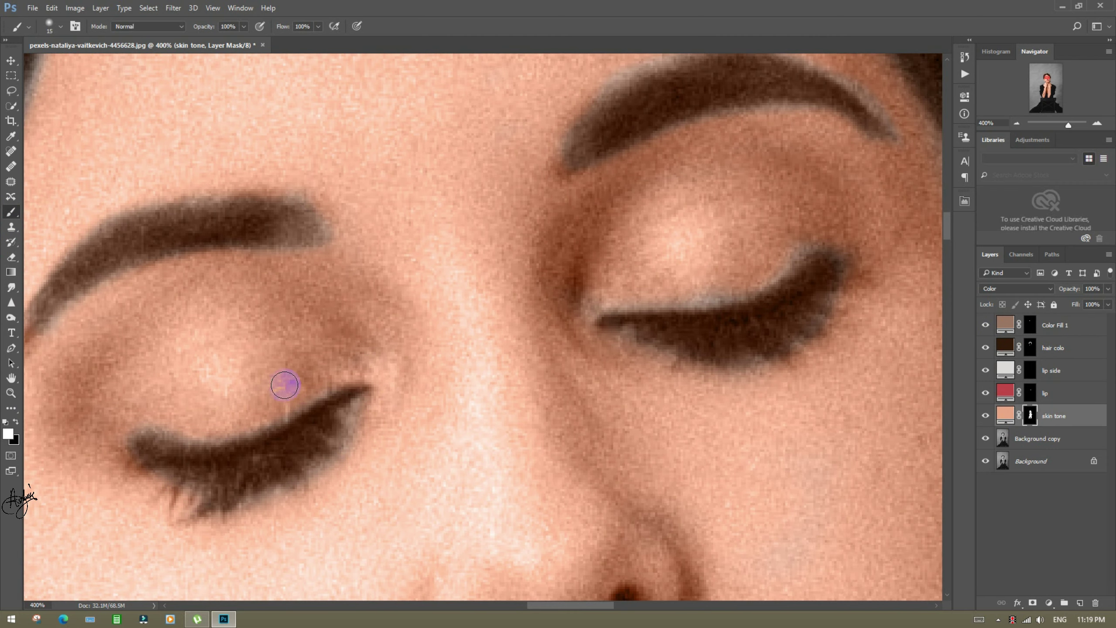
left_click_drag(655, 358, 846, 269)
left_click_drag(616, 112, 492, 249)
left_click_drag(464, 250, 495, 213)
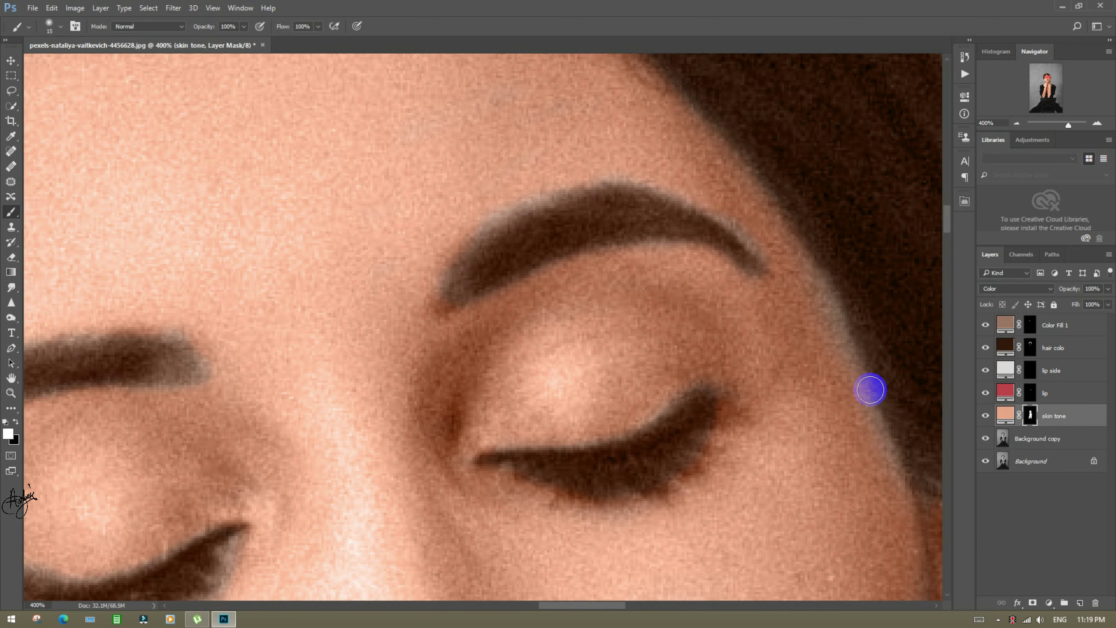
left_click_drag(870, 388, 753, 318)
- Clean up the grey hairline edge at the temple and paint white on the skin tone mask over the left eyebrow's inner end
left_click(1030, 348)
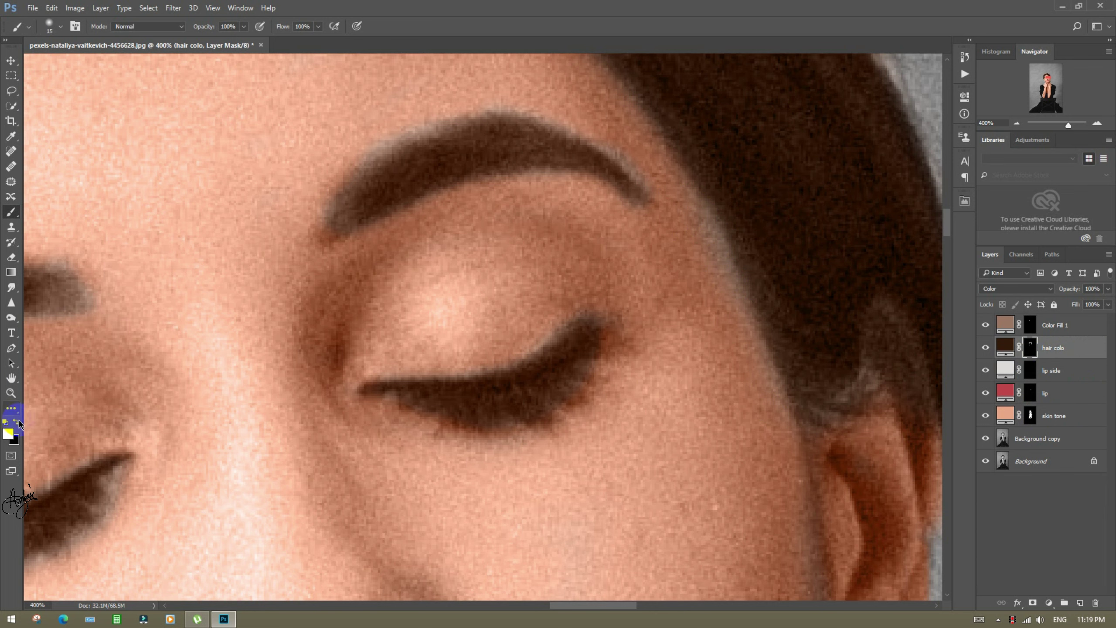
left_click(16, 421)
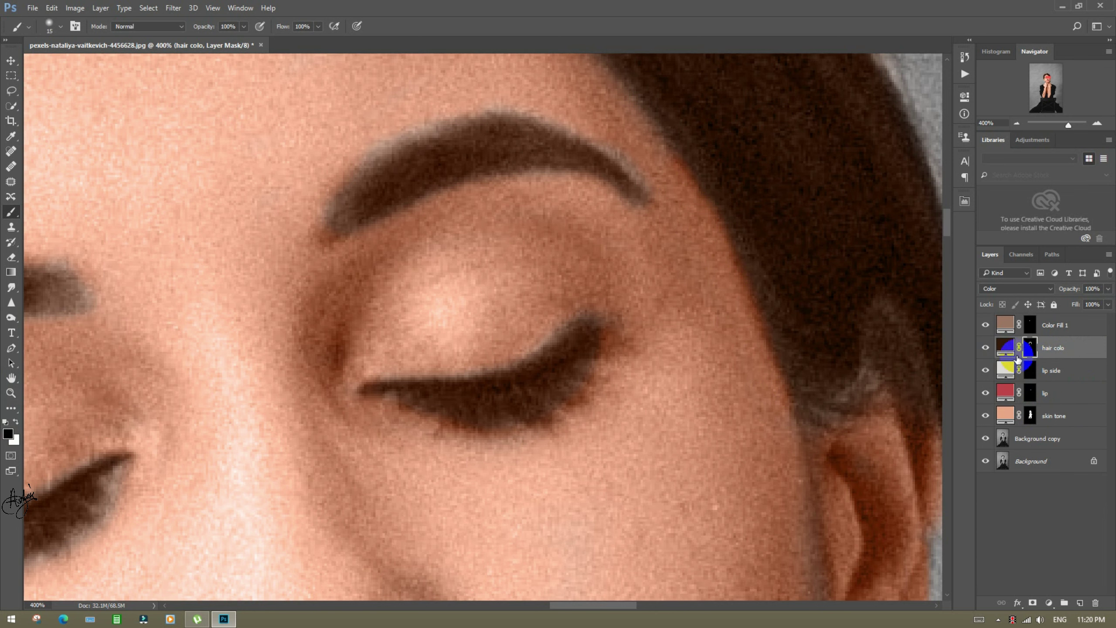
left_click(1030, 324)
left_click_drag(312, 190, 571, 75)
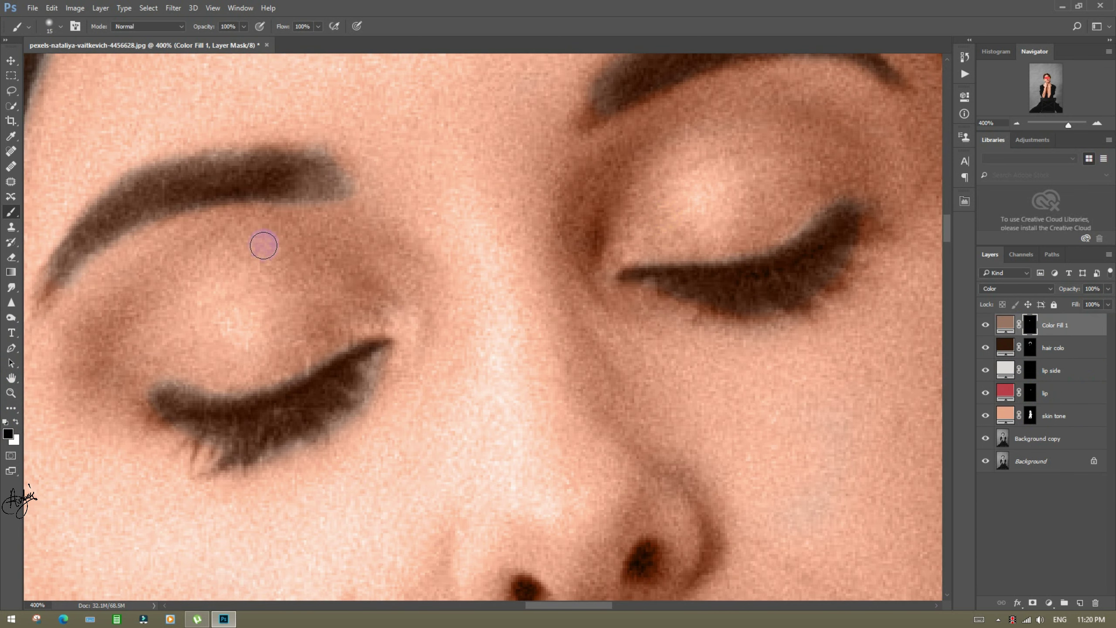
left_click(1030, 416)
left_click_drag(299, 187, 330, 180)
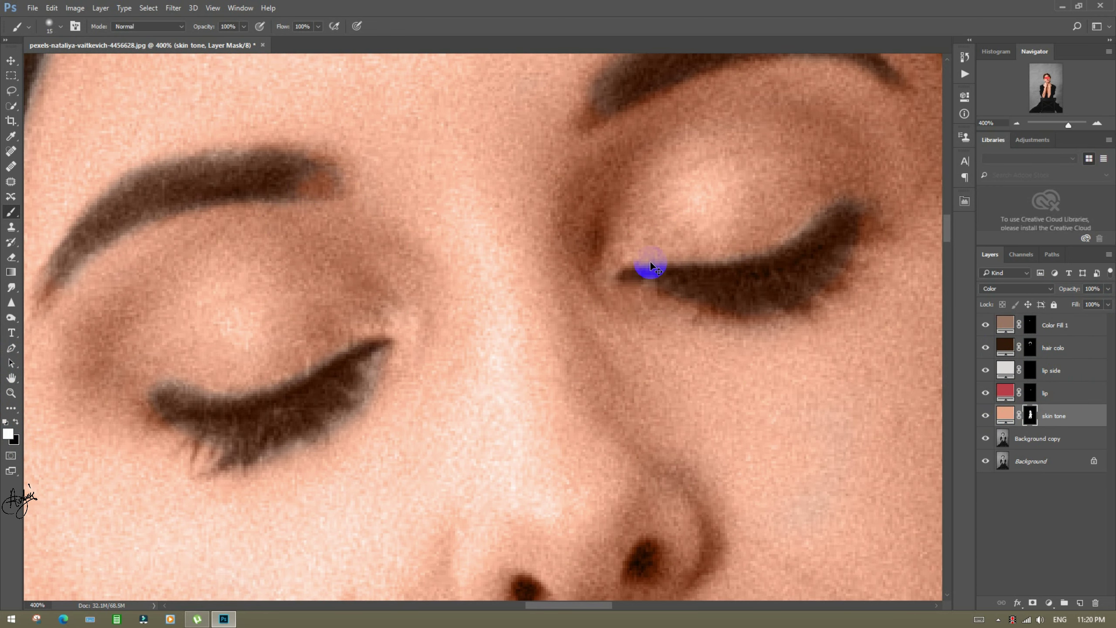
- Paint white on the skin tone mask along the grey hairline at the top of the forehead with an enlarged soft brush
key("ctrl+minus")
key("ctrl+minus")
key("ctrl+minus")
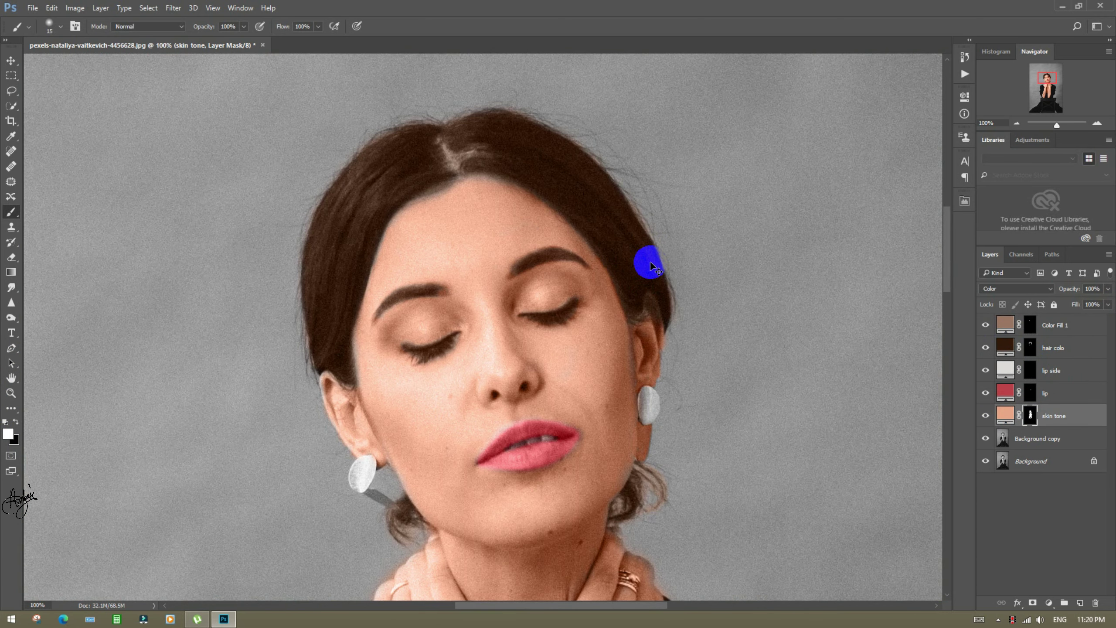
key("ctrl+minus")
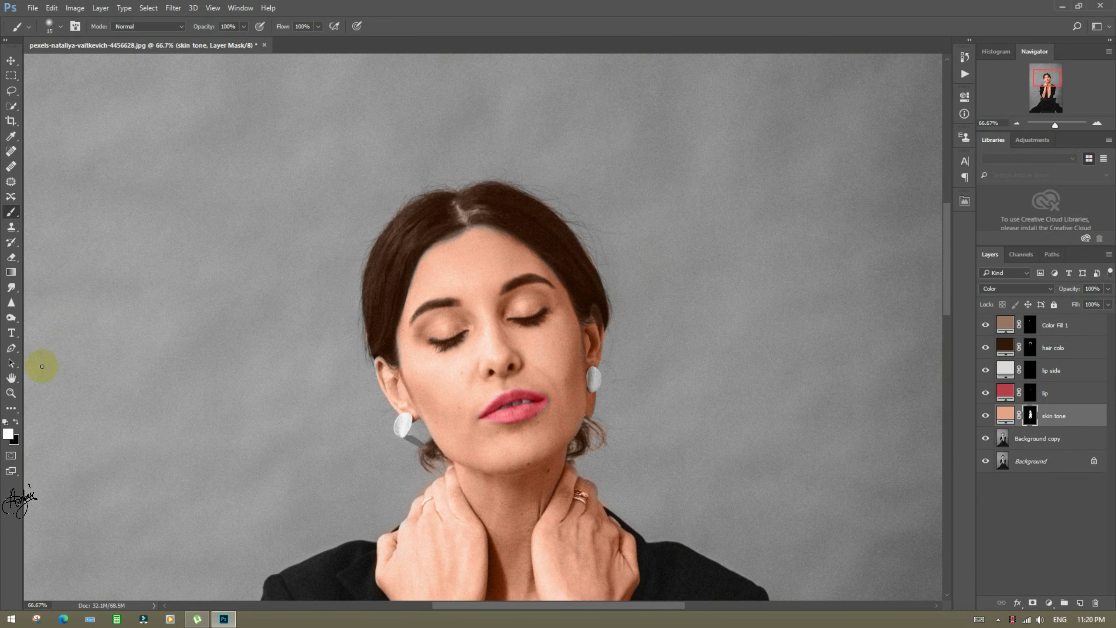
left_click(19, 393)
left_click_drag(466, 249, 508, 254)
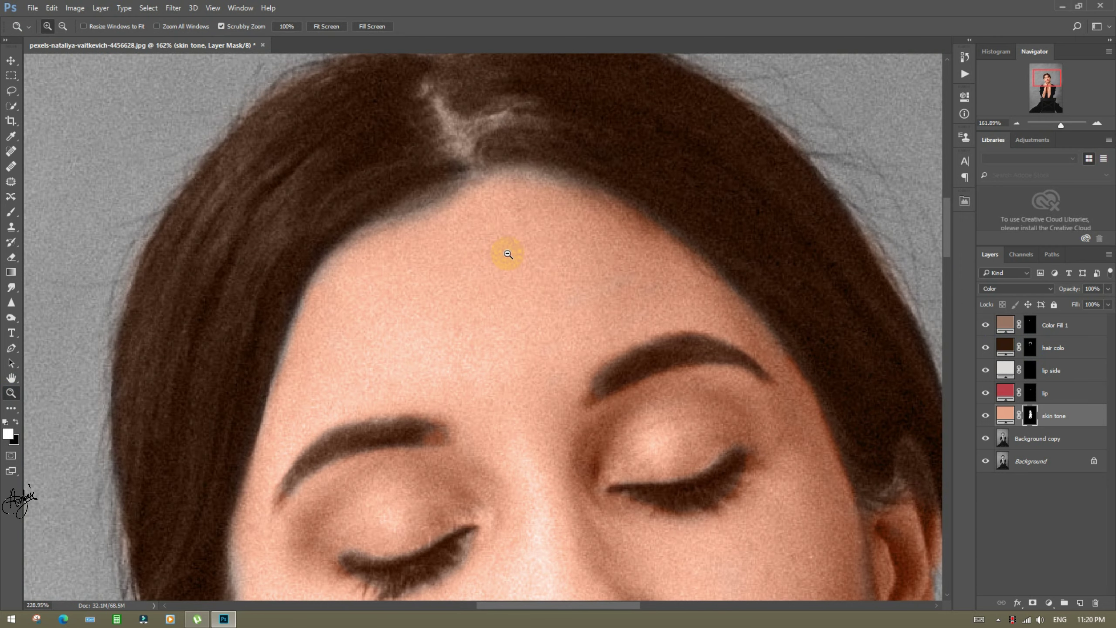
left_click(4, 215)
right_click(452, 238)
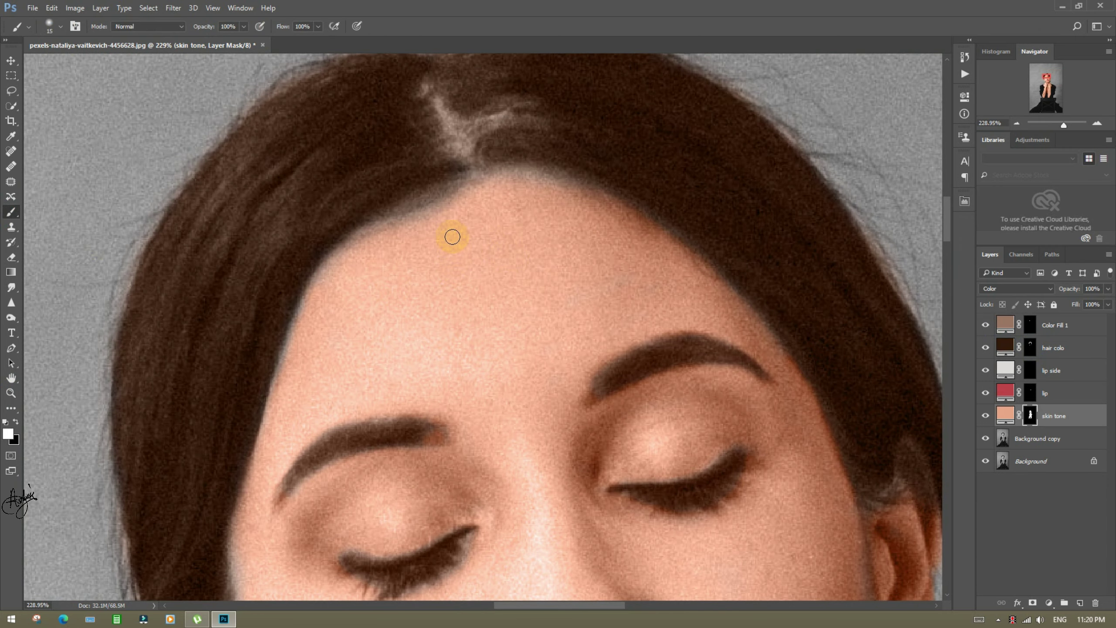
left_click(524, 268)
left_click(522, 191)
right_click(556, 188)
left_click(453, 205)
left_click_drag(378, 268, 328, 306)
- Paint white on the skin tone mask down the image-right temple hairline and the cheek edge beside the ear
mouse_move(559, 198)
left_mouse_down()
mouse_move(656, 252)
mouse_move(662, 242)
mouse_move(765, 325)
mouse_move(783, 344)
mouse_move(815, 453)
mouse_move(835, 452)
mouse_move(807, 387)
left_mouse_up()
left_click_drag(859, 478, 644, 290)
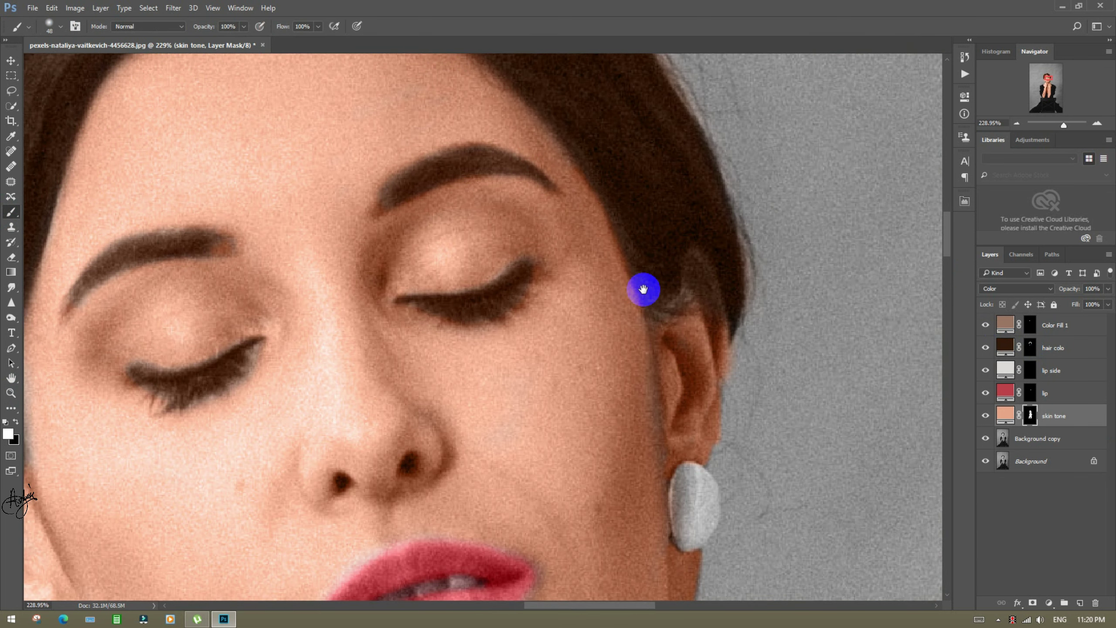
left_click(699, 259)
mouse_move(698, 260)
left_mouse_down()
mouse_move(639, 434)
mouse_move(649, 451)
mouse_move(640, 432)
left_mouse_up()
key("ctrl+minus")
key("ctrl+minus")
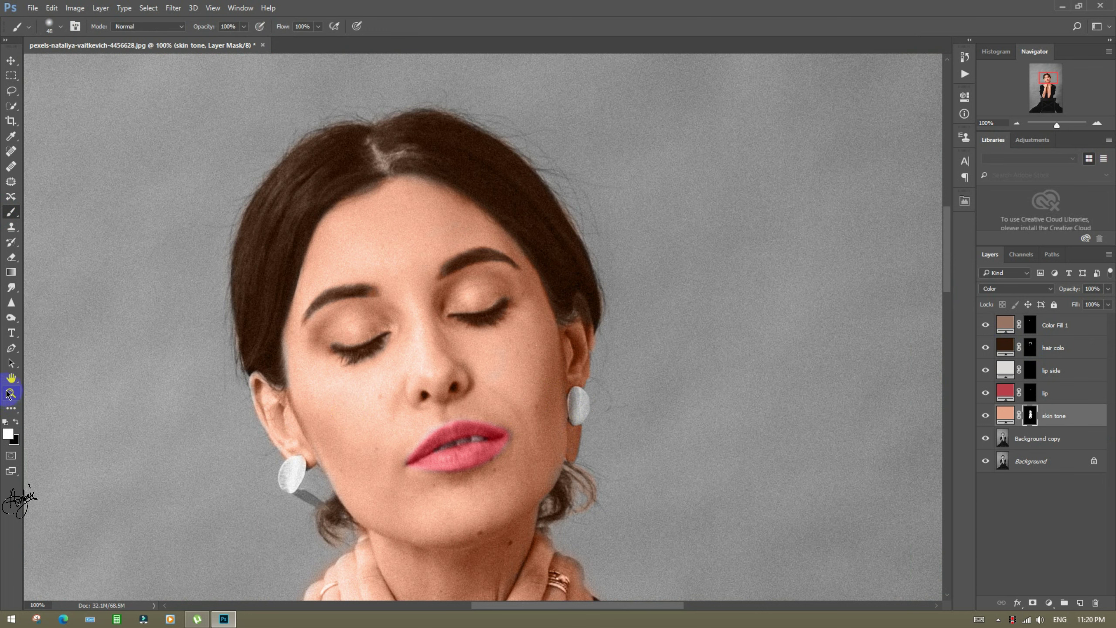
- Add a solid colour fill layer in blue #0c6ea7 for the earrings and set its blend mode to Color
left_click(11, 393)
left_click_drag(333, 506, 343, 405)
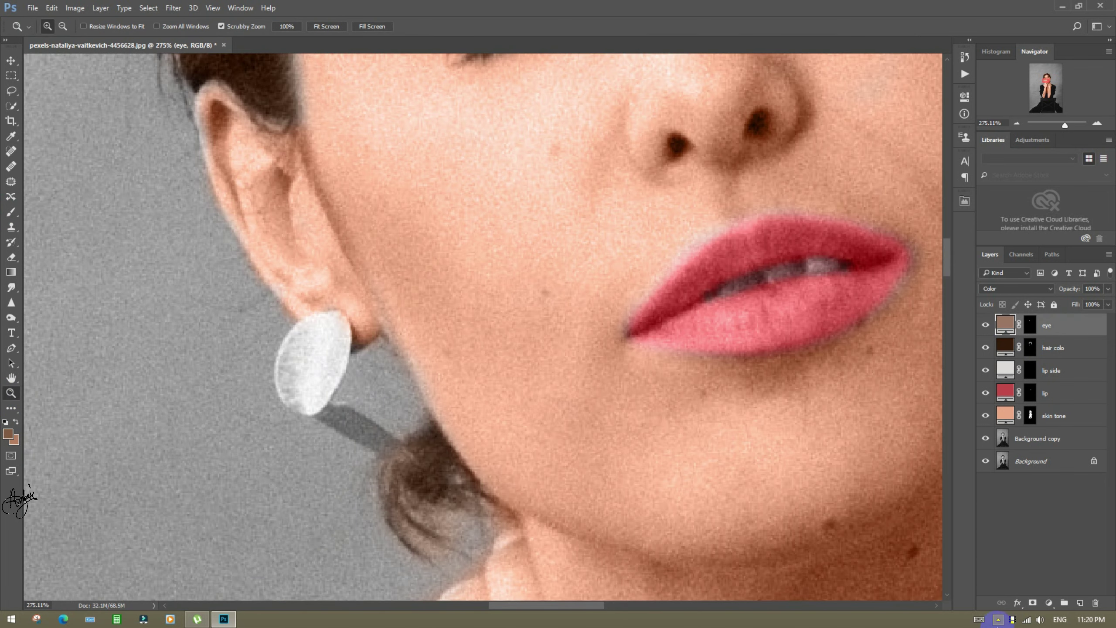
left_click(1050, 603)
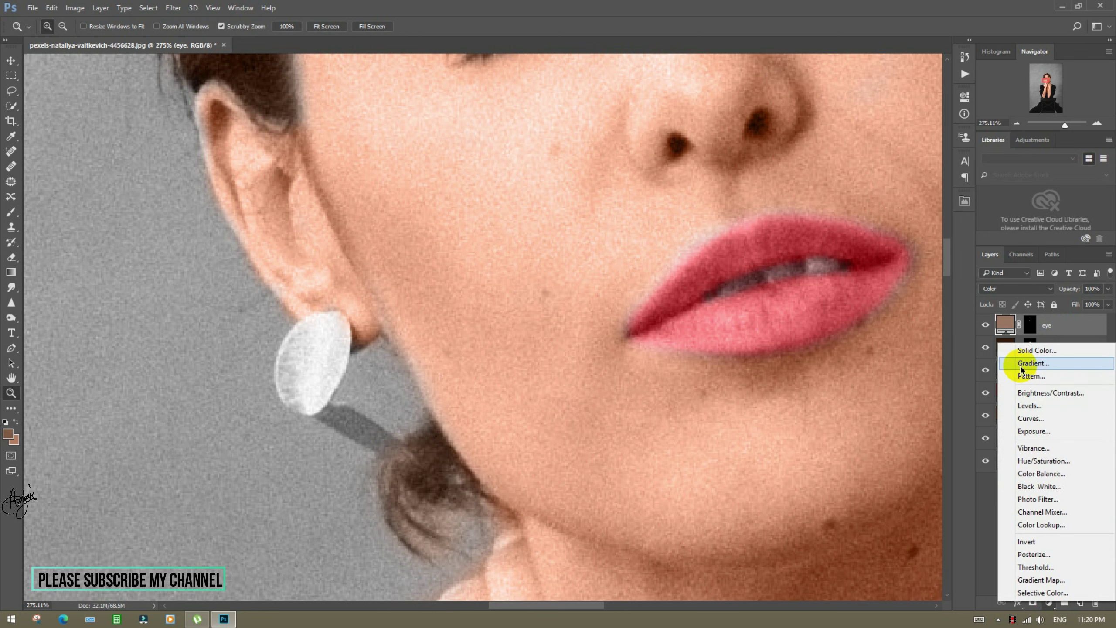
left_click(1022, 351)
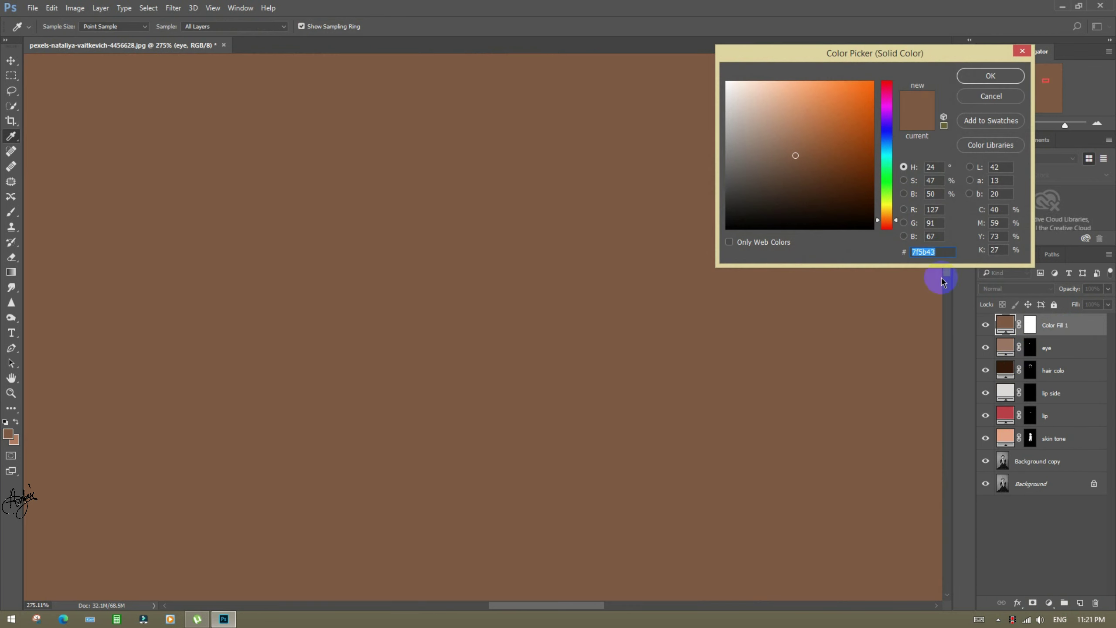
left_click(886, 147)
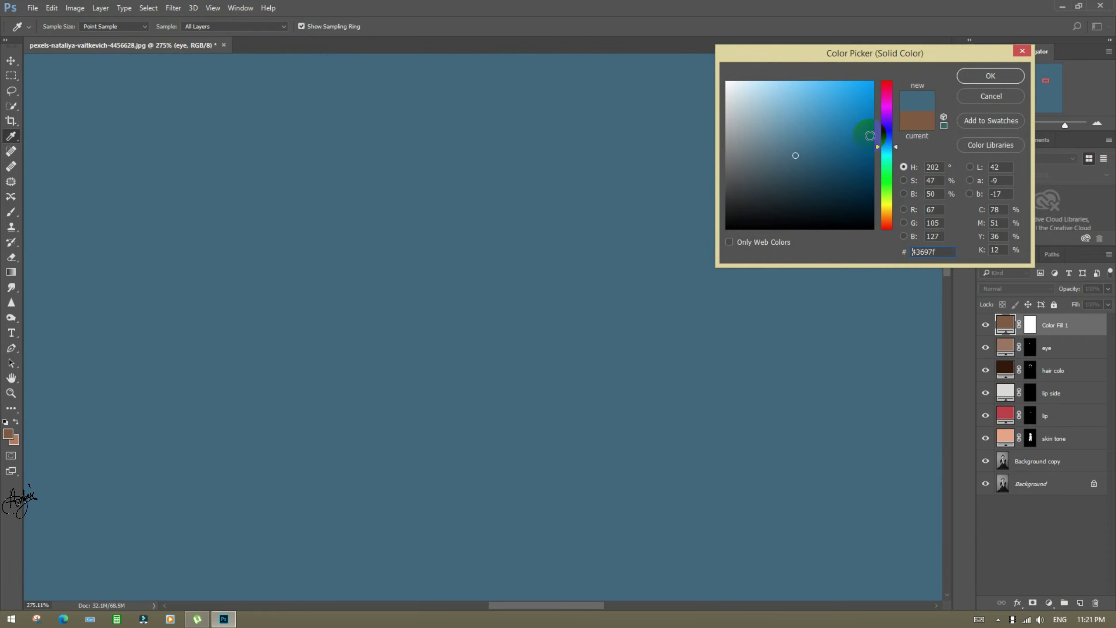
left_click(864, 132)
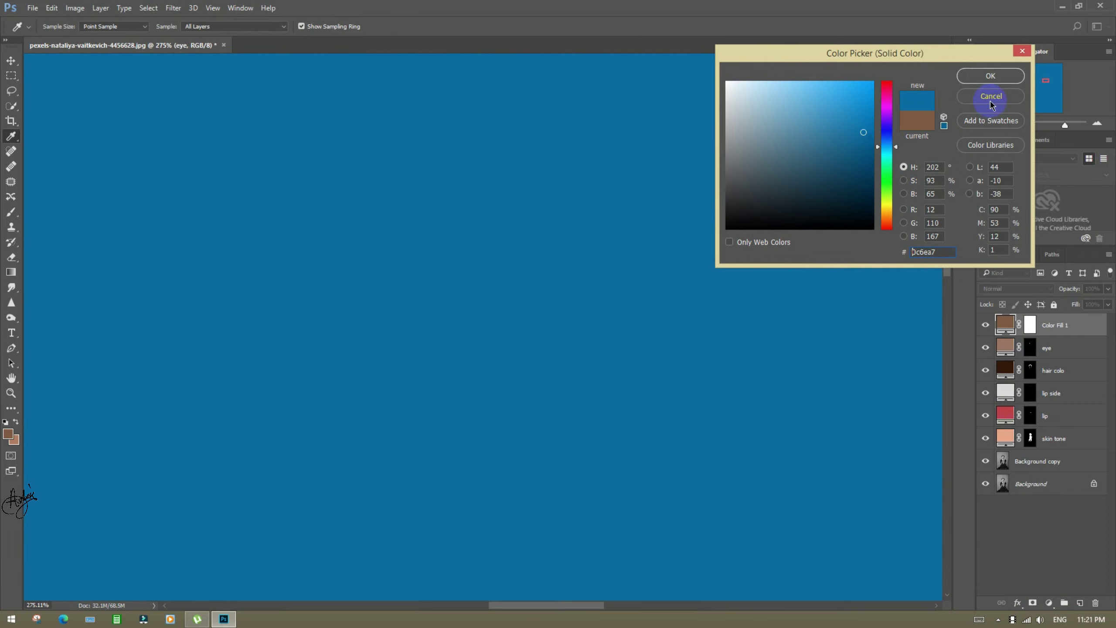
left_click(978, 76)
left_click(1030, 288)
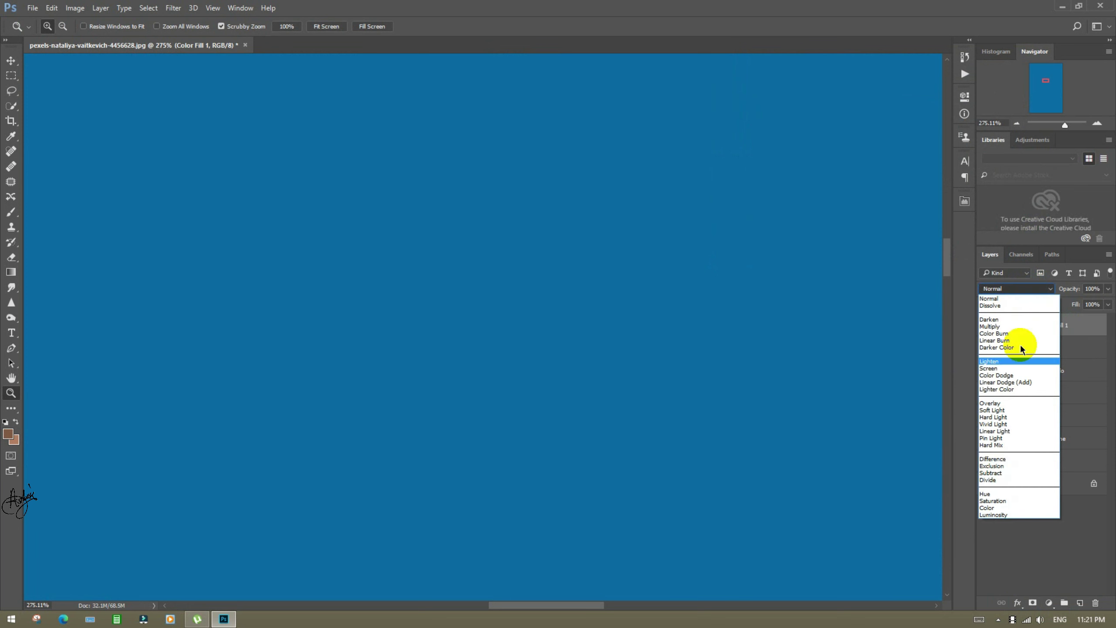
left_click(1013, 507)
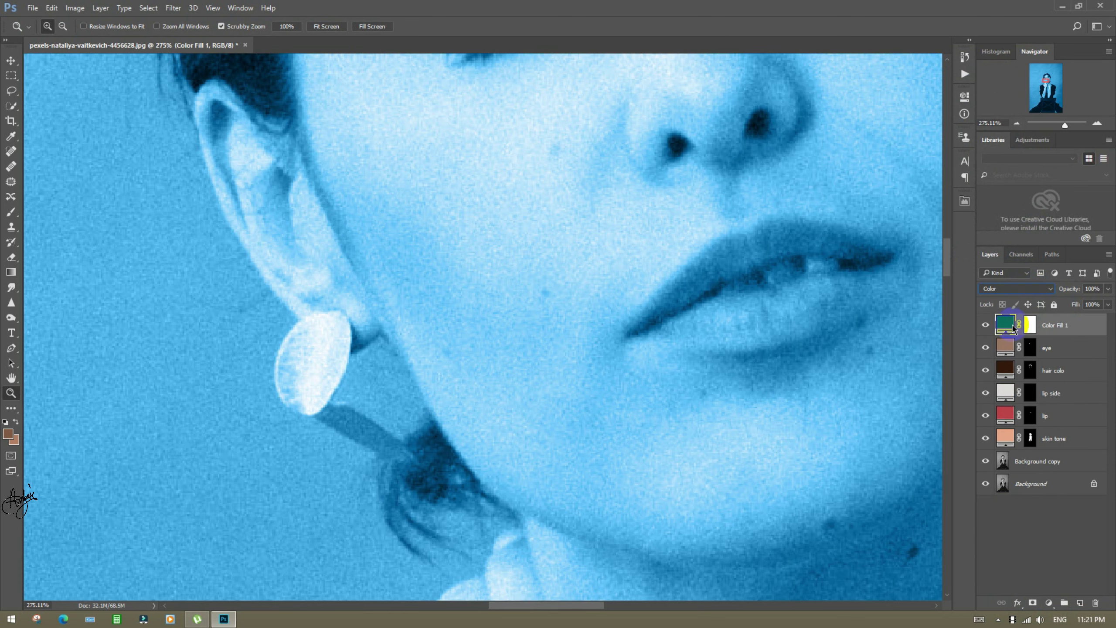
- Try several hues for the earring fill layer and set its colour to teal #007579
double_click(1005, 329)
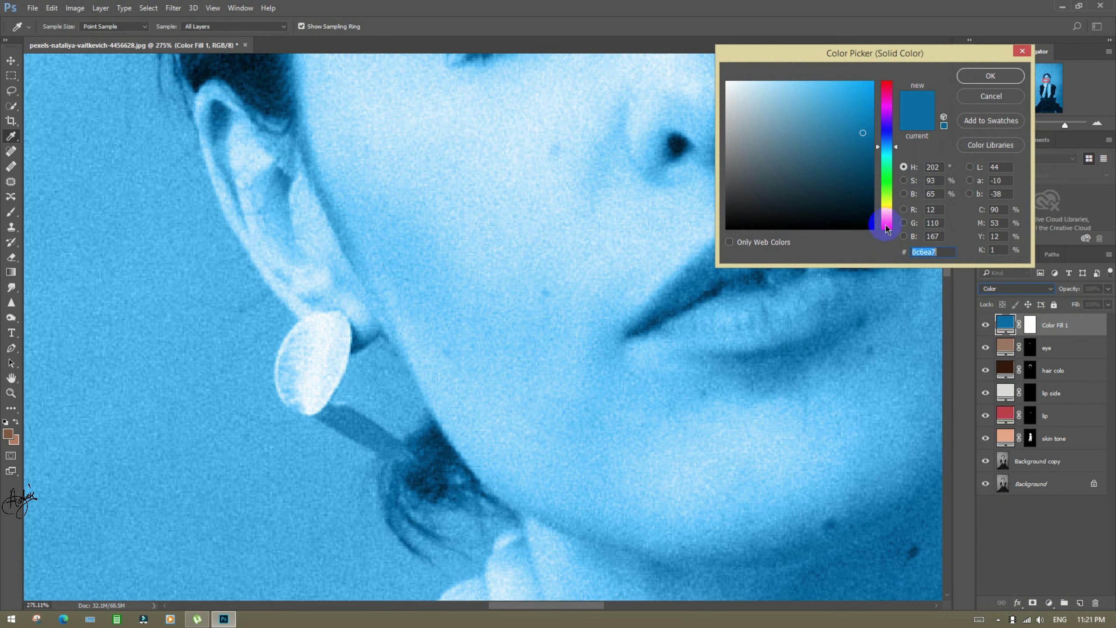
mouse_move(861, 211)
left_mouse_down()
mouse_move(852, 178)
mouse_move(887, 127)
mouse_move(888, 106)
left_mouse_up()
left_click(865, 180)
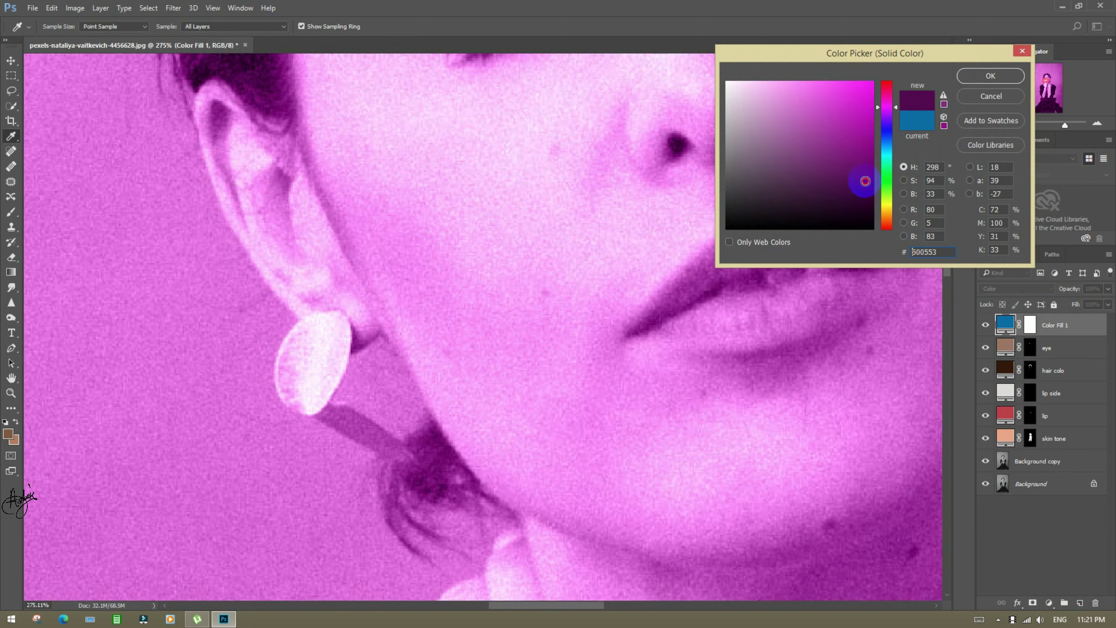
mouse_move(874, 194)
left_mouse_down()
mouse_move(871, 218)
mouse_move(888, 206)
left_mouse_up()
left_click(871, 204)
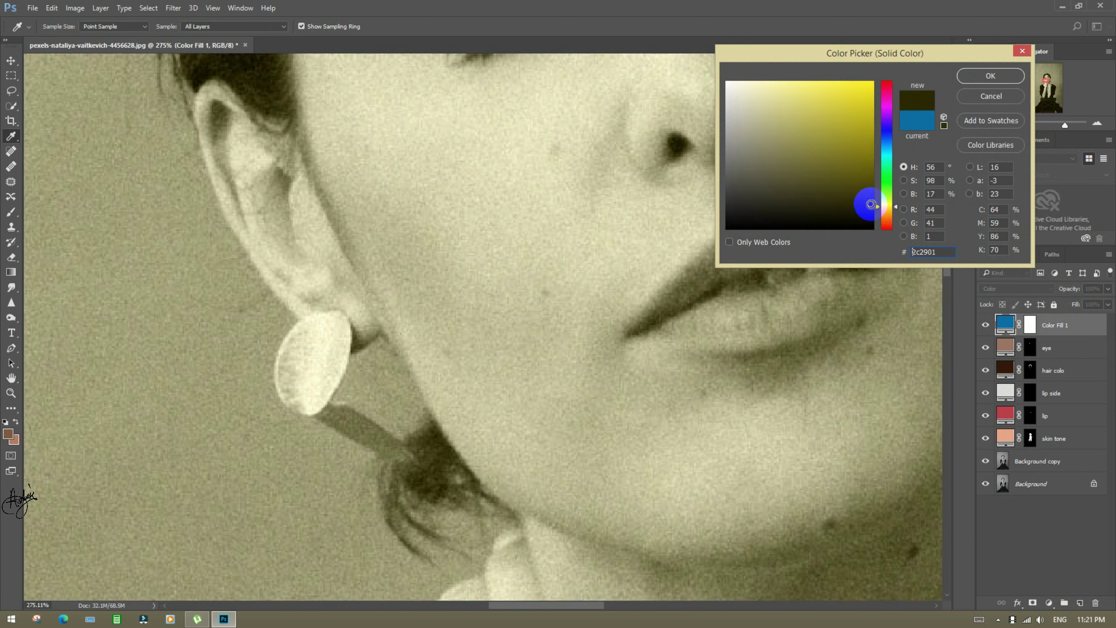
left_click(885, 153)
mouse_move(886, 152)
left_mouse_down()
mouse_move(888, 136)
mouse_move(892, 172)
left_mouse_up()
left_click(846, 157)
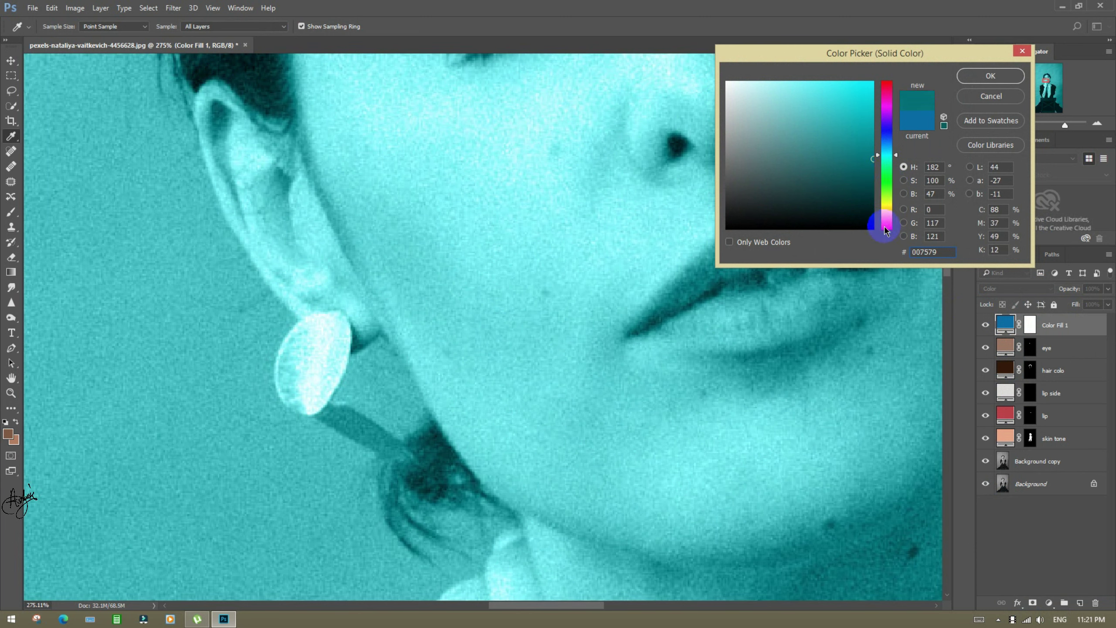
left_click(976, 87)
left_click(982, 78)
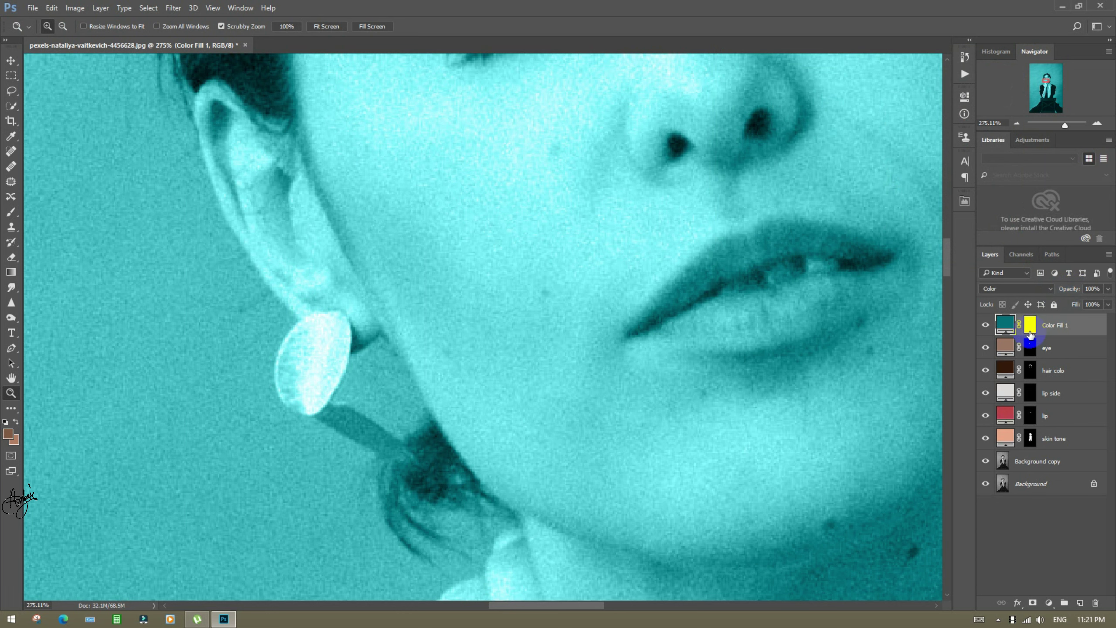
- Invert the teal fill layer's mask and paint white over the image-left earring with a smaller soft brush
key("ctrl+i")
left_click(309, 386)
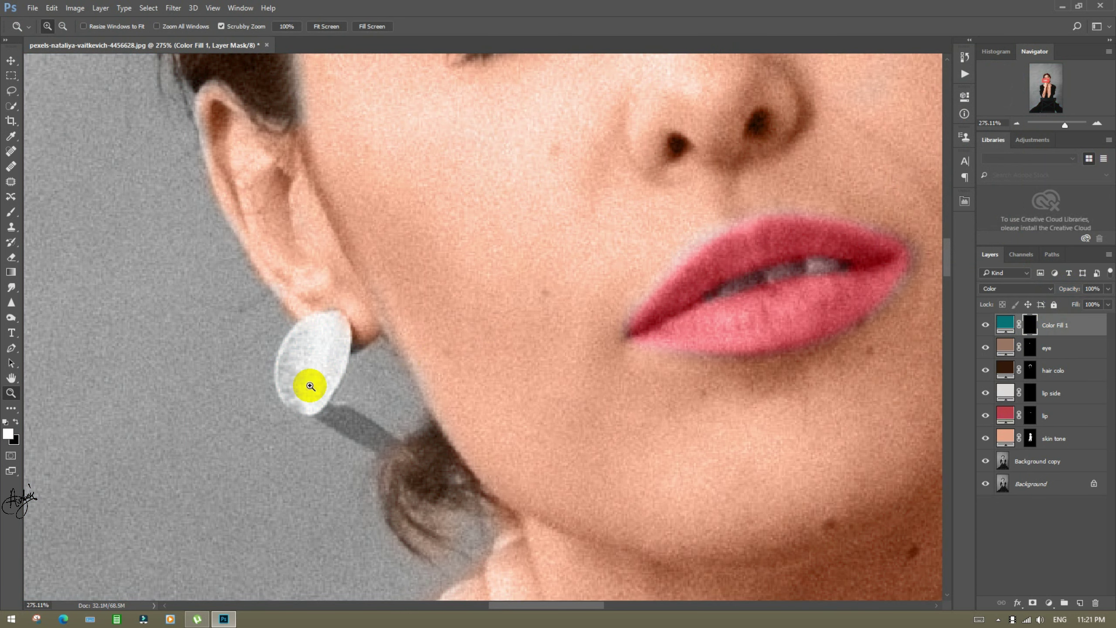
left_click(301, 421)
left_click(11, 213)
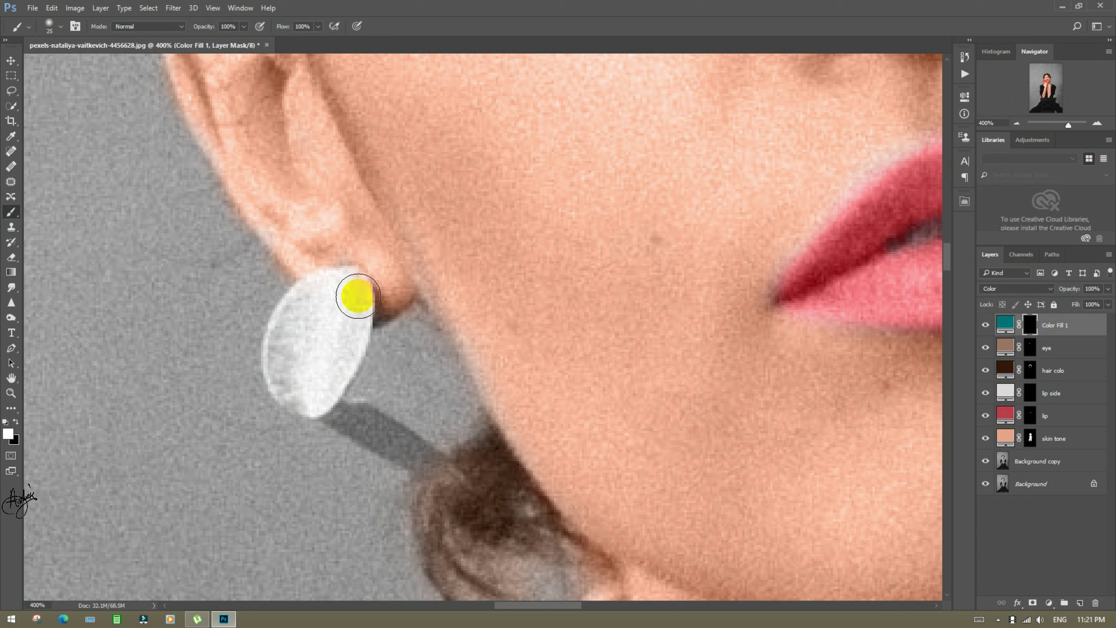
key("bracketleft")
key("bracketleft")
key("bracketleft")
mouse_move(329, 292)
left_mouse_down()
mouse_move(294, 344)
mouse_move(284, 334)
mouse_move(283, 396)
mouse_move(316, 401)
mouse_move(335, 342)
left_mouse_up()
mouse_move(306, 364)
left_mouse_down()
mouse_move(316, 291)
mouse_move(278, 312)
mouse_move(275, 373)
mouse_move(316, 395)
mouse_move(331, 338)
mouse_move(349, 337)
mouse_move(363, 289)
mouse_move(350, 352)
mouse_move(351, 298)
mouse_move(325, 282)
mouse_move(315, 291)
mouse_move(353, 279)
left_mouse_up()
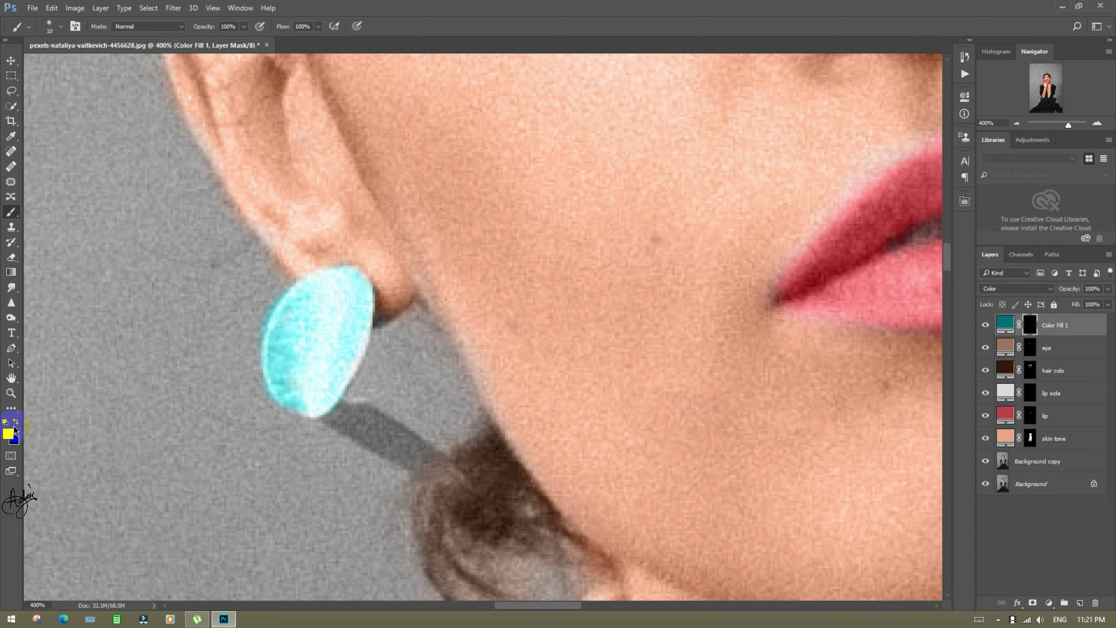
- Paint white on the teal fill layer's mask over the image-right earring
left_click(16, 422)
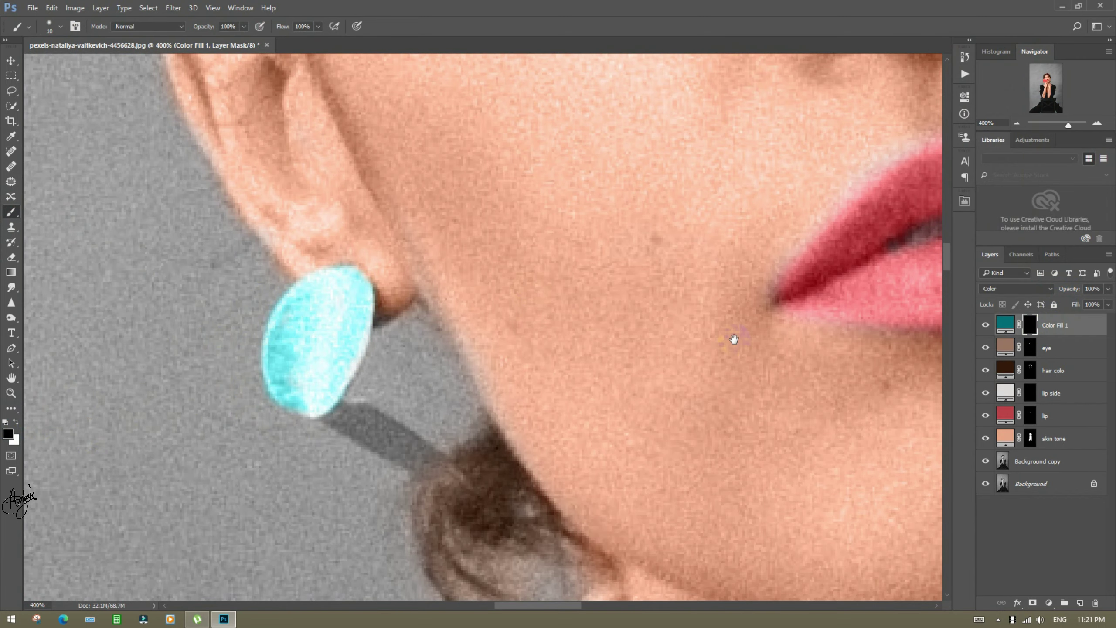
left_click_drag(734, 338, 376, 508)
left_click(15, 423)
mouse_move(603, 272)
left_mouse_down()
mouse_move(562, 247)
mouse_move(579, 164)
mouse_move(632, 224)
mouse_move(588, 305)
mouse_move(634, 236)
mouse_move(593, 228)
mouse_move(619, 226)
mouse_move(588, 299)
mouse_move(633, 245)
left_mouse_up()
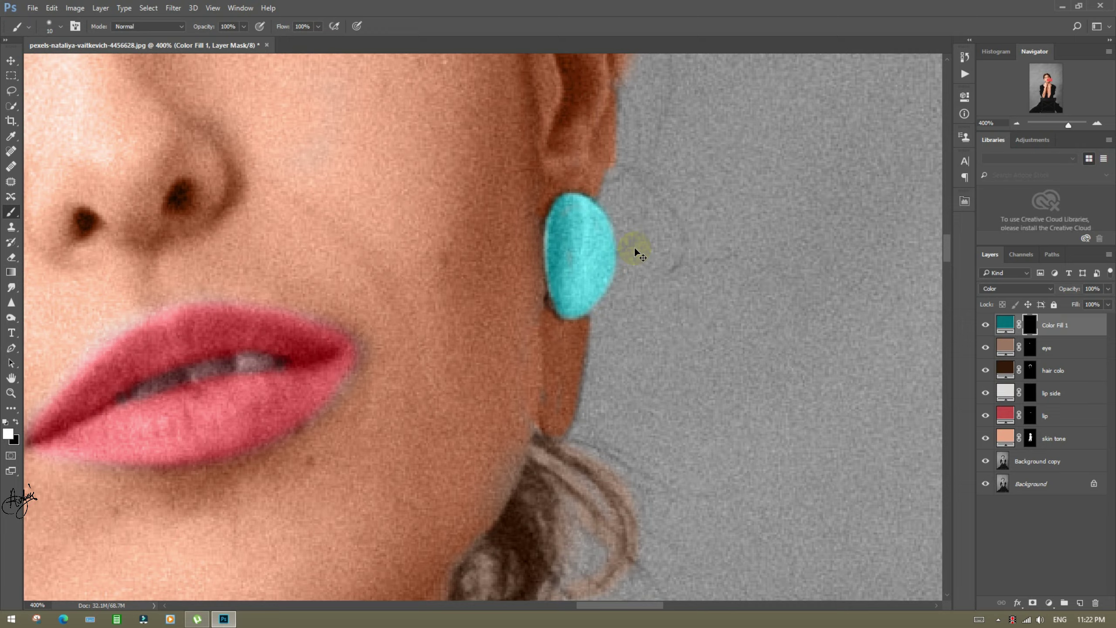
- Lower the teal earring fill layer's opacity to 70%
key("ctrl+minus")
key("ctrl+minus")
key("ctrl+minus")
key("ctrl+minus")
key("ctrl+minus")
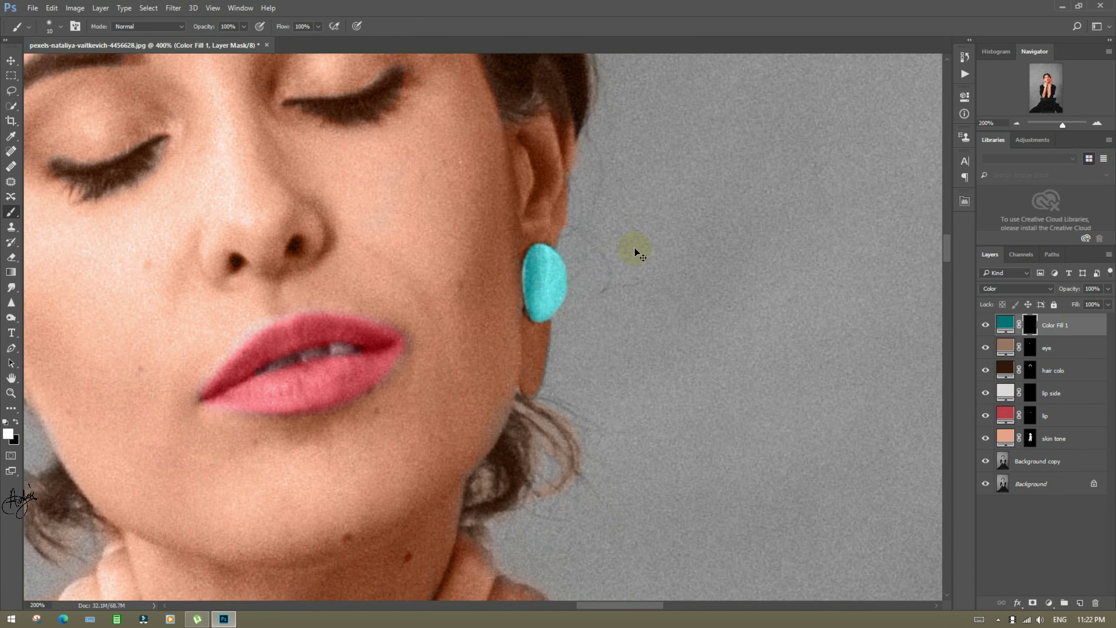
key("ctrl+minus")
key("ctrl+minus")
key("ctrl+minus")
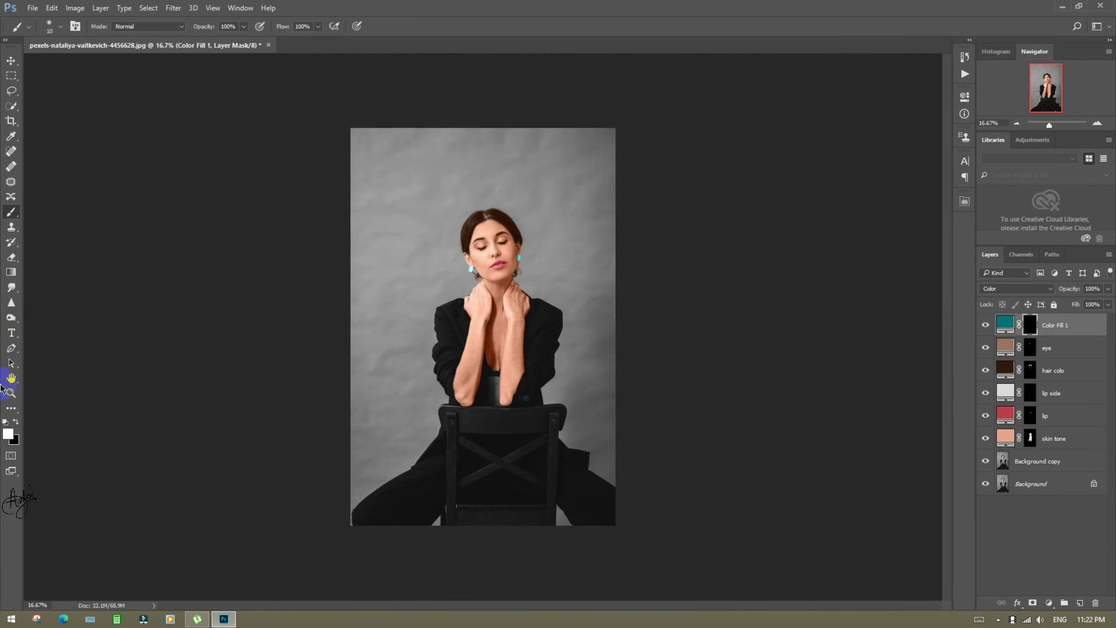
left_click(11, 393)
left_click(475, 308)
left_click(553, 227)
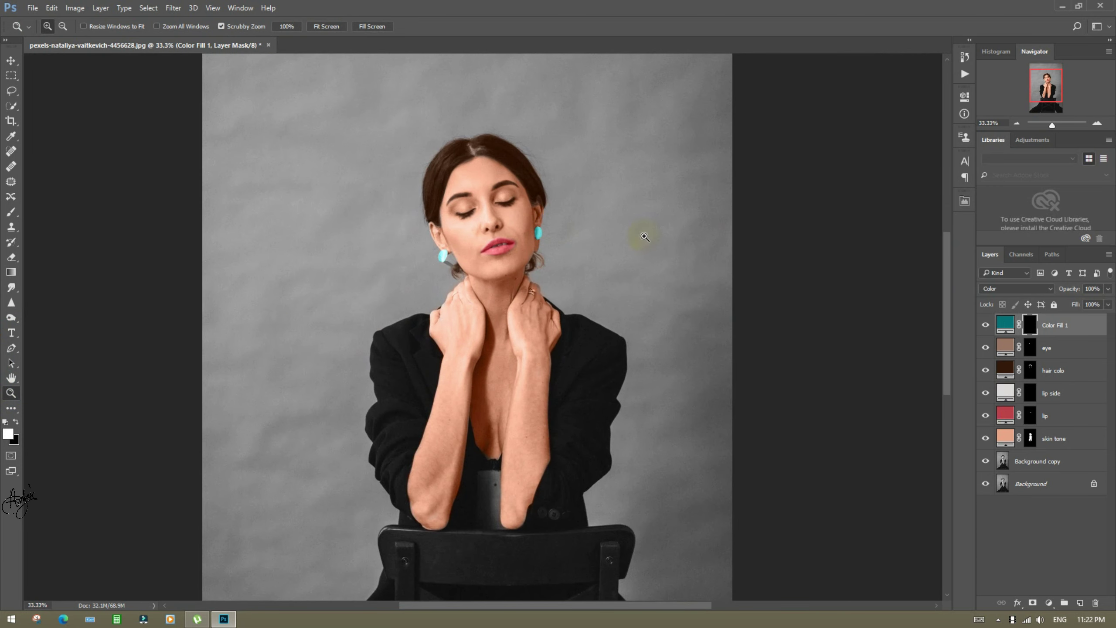
left_click_drag(1078, 290, 1058, 291)
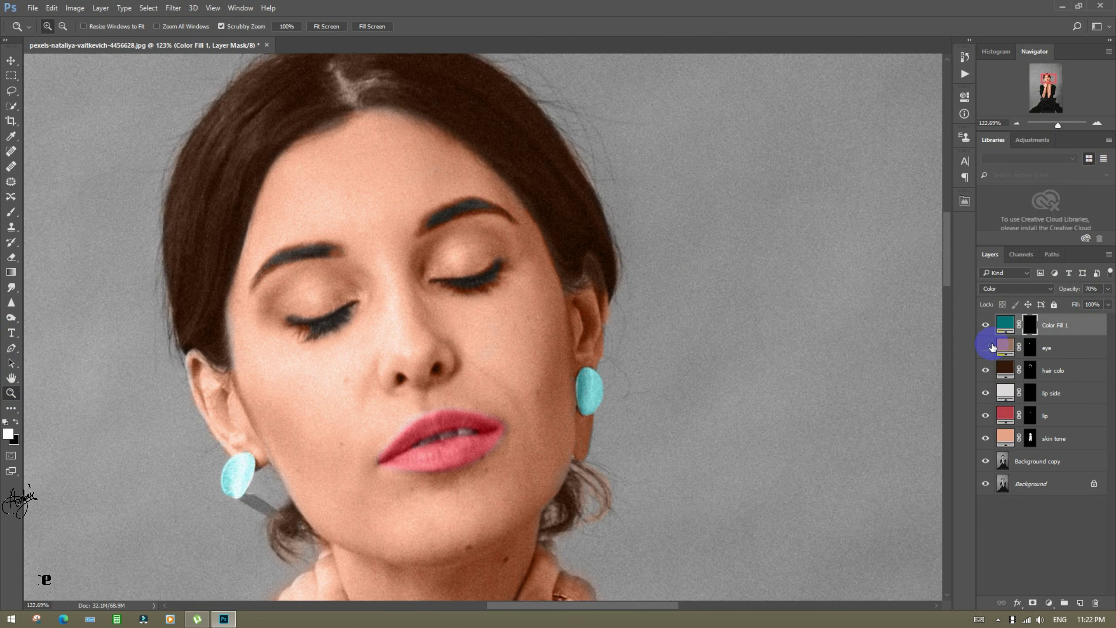
- Toggle the visibility of individual colour fill layers to compare the portrait with and without each one
left_click(990, 347)
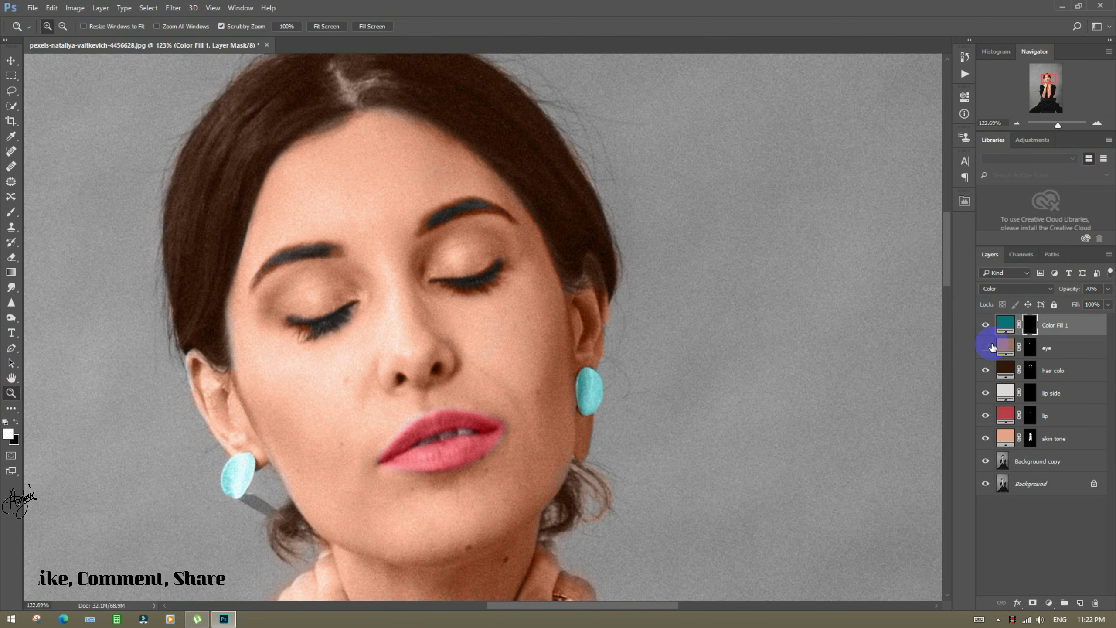
left_click(989, 374)
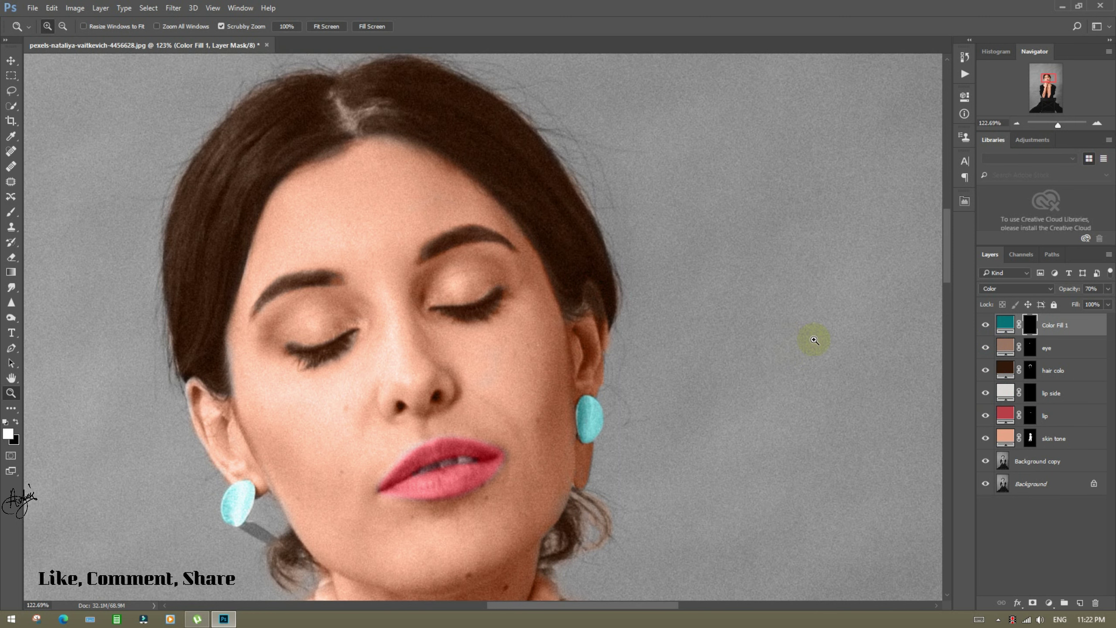
left_click(989, 374)
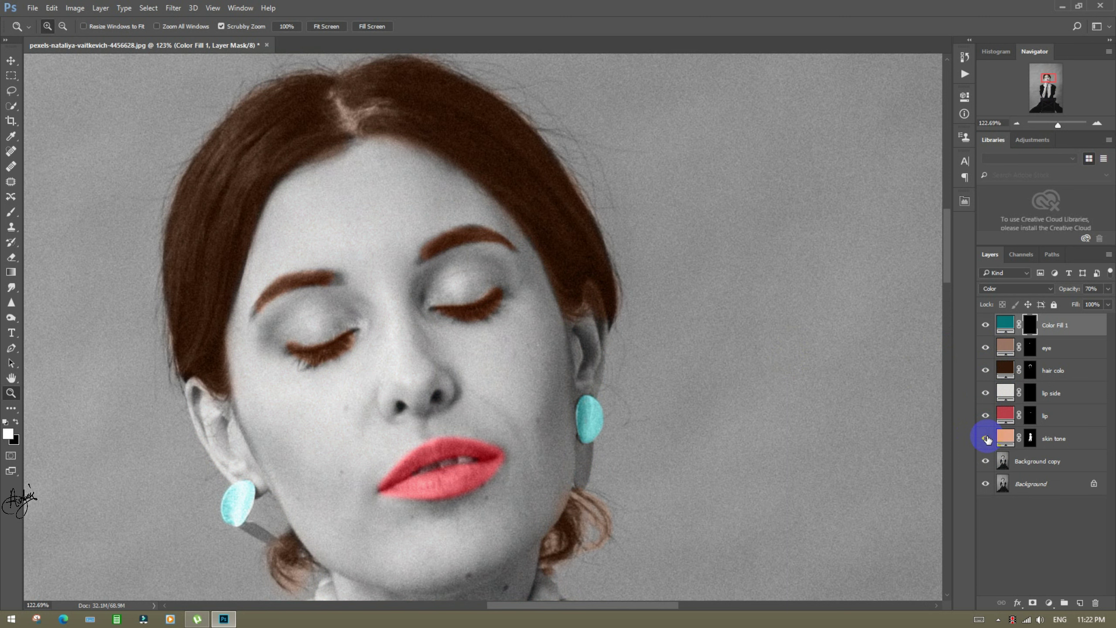
- Group all six colour fill layers, from the teal earring fill down to skin tone, and name the group "final look"
left_click(802, 326, "alt")
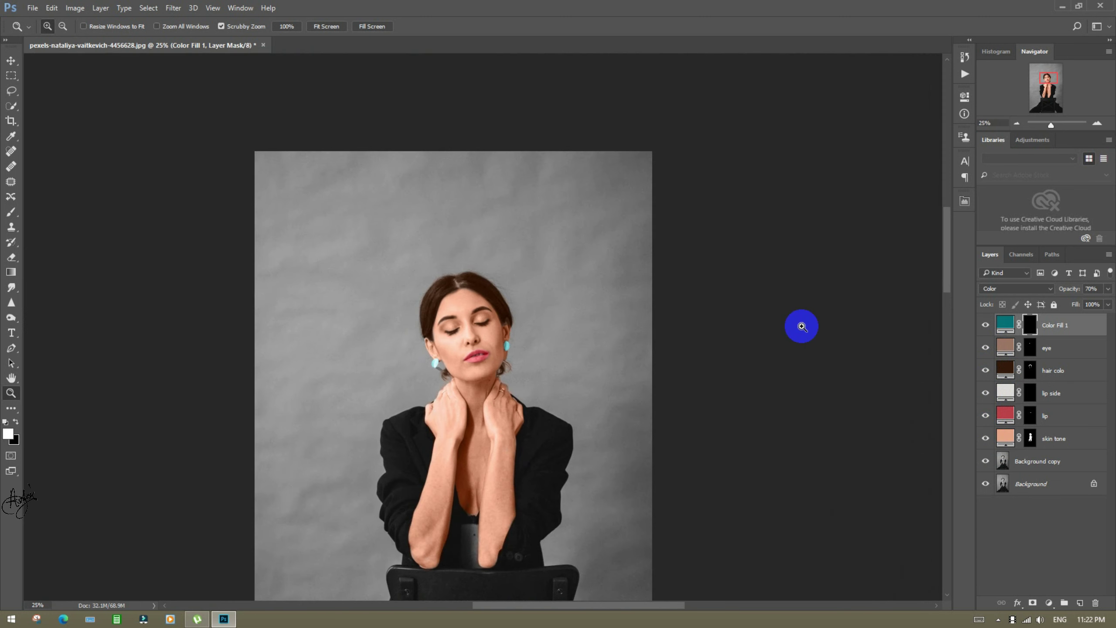
left_click(532, 419, "alt")
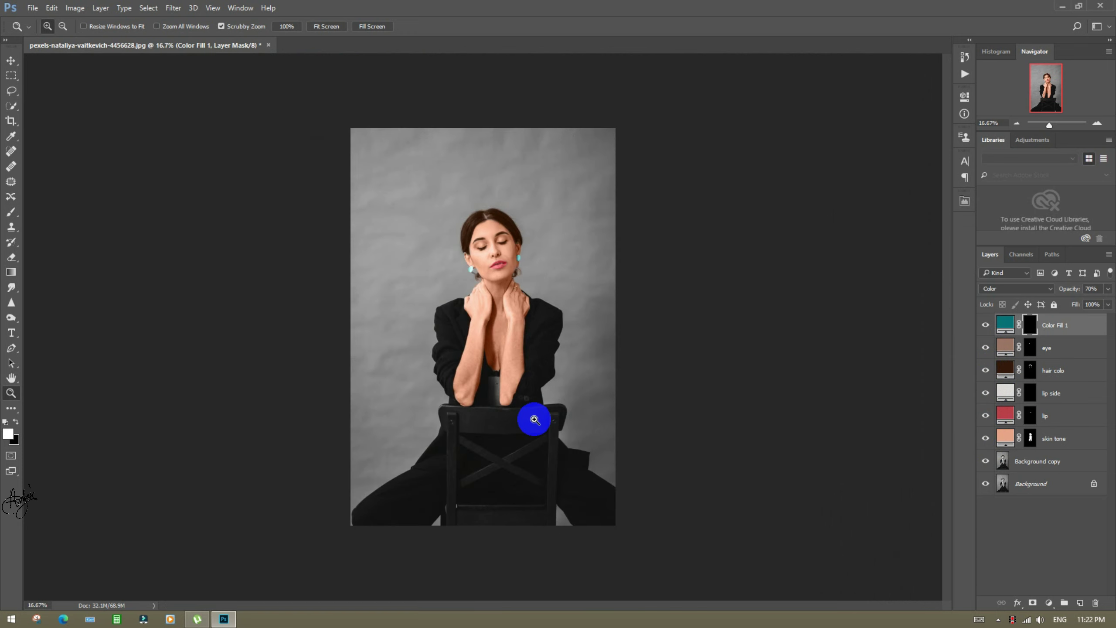
left_click_drag(474, 284, 492, 291)
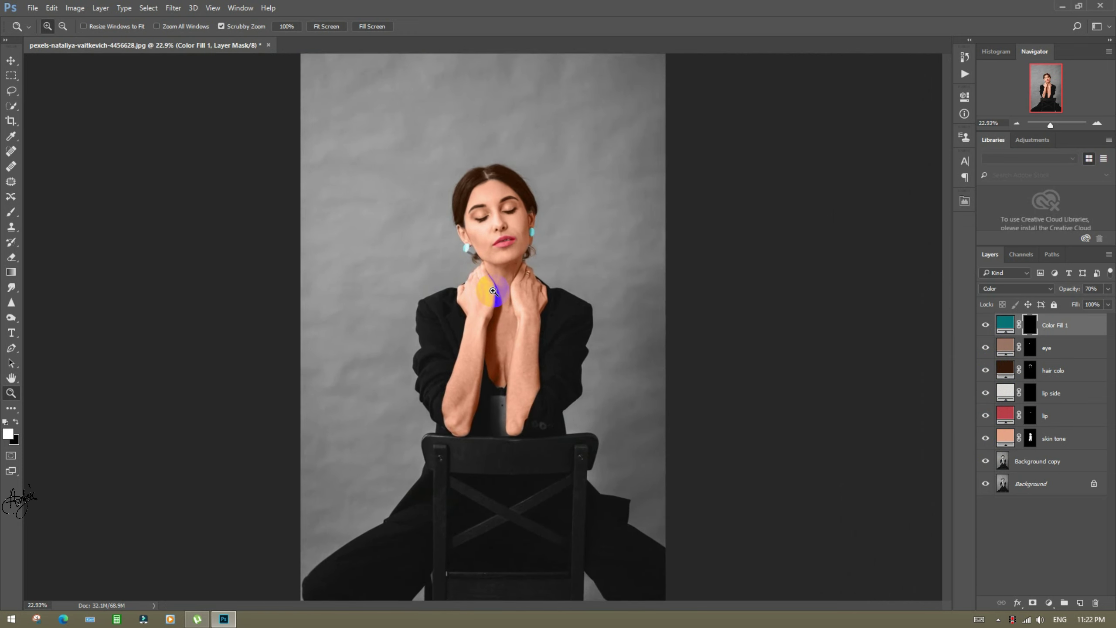
left_click(1066, 369, "shift")
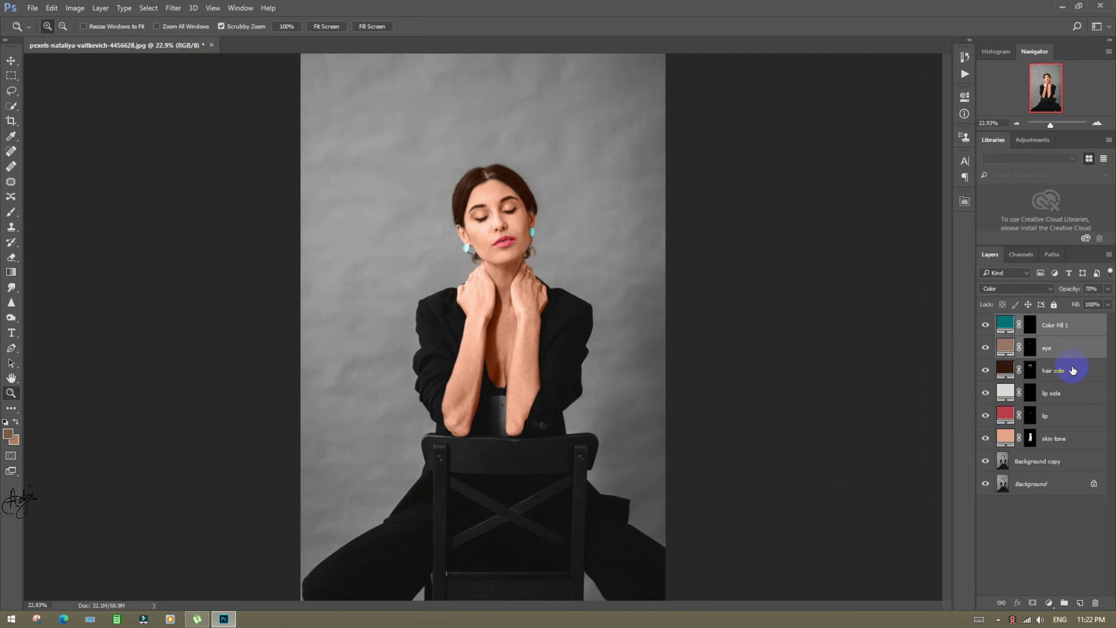
left_click(1072, 393, "shift")
left_click(1072, 416, "shift")
left_click(1072, 438, "shift")
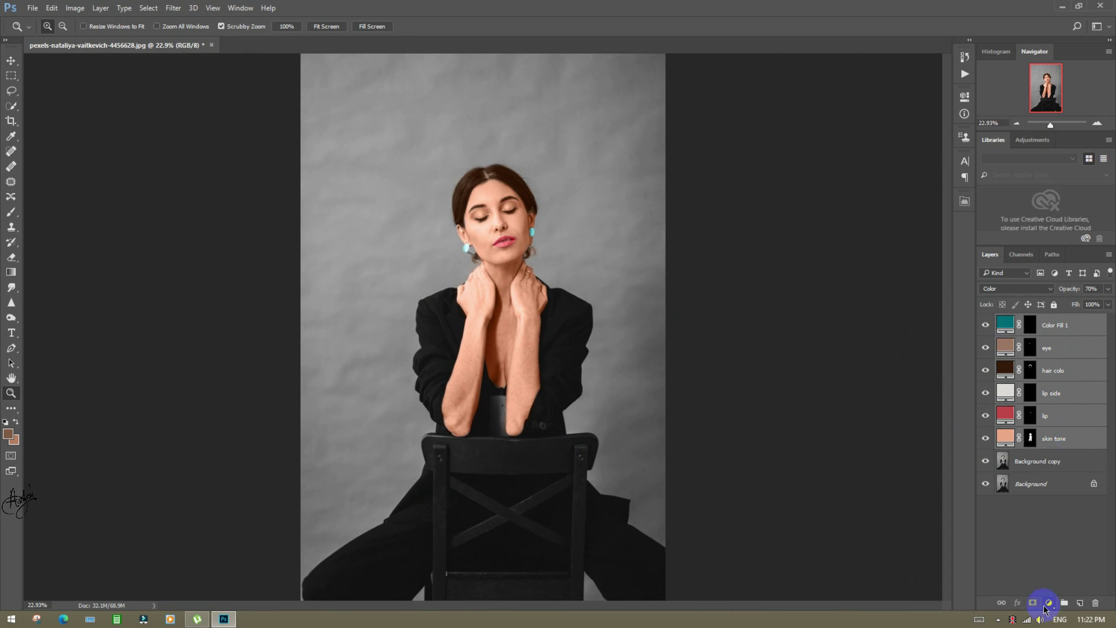
left_click(1064, 603)
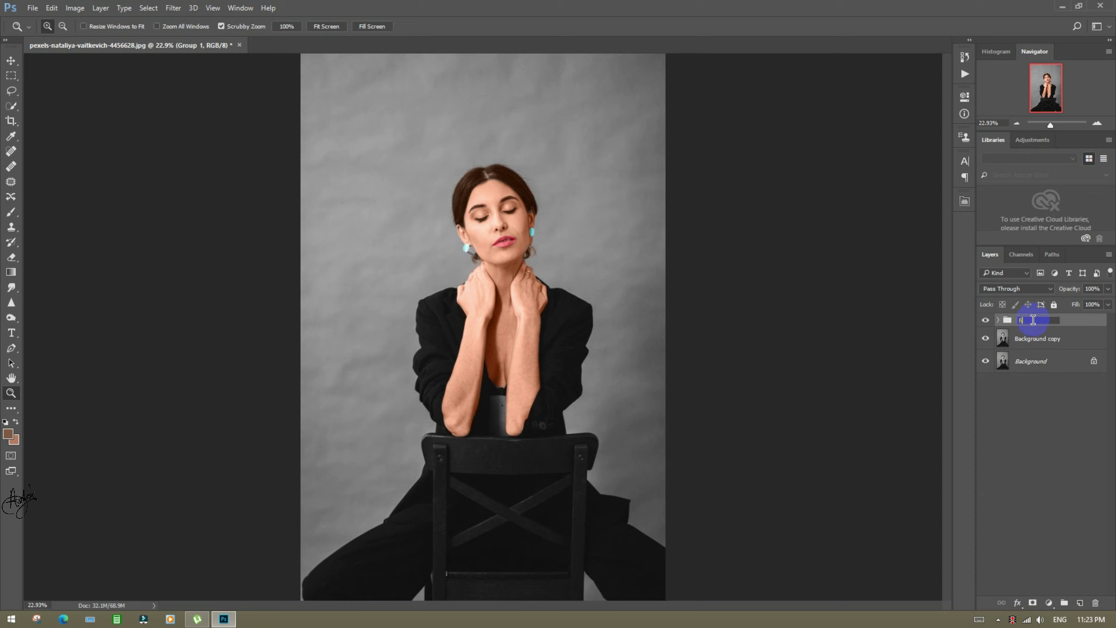
left_click(1033, 320)
type("final look")
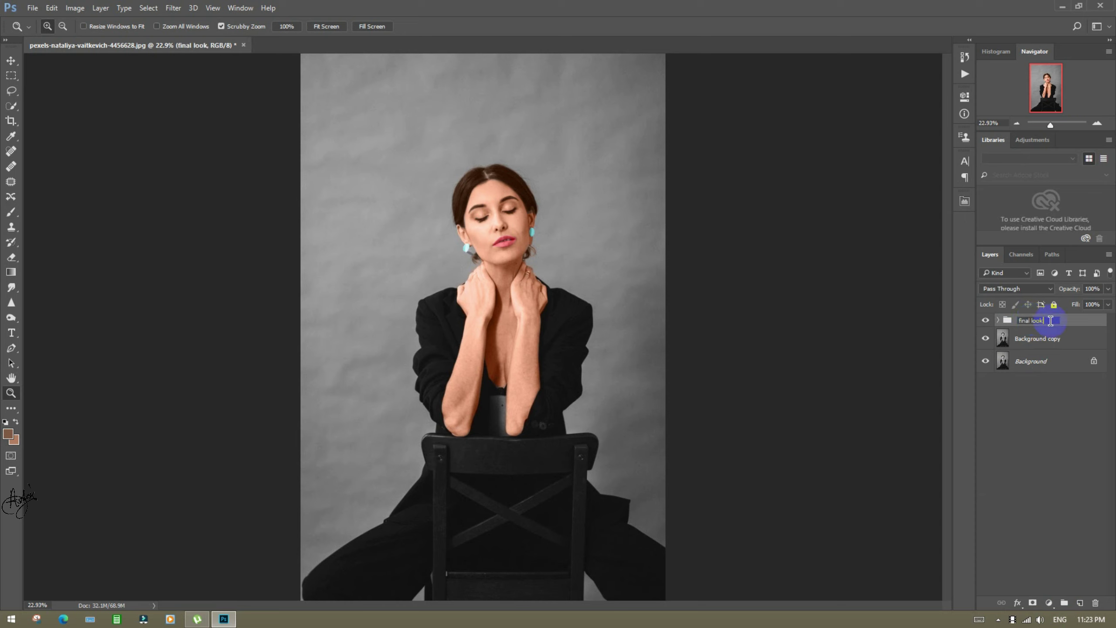
left_click(1079, 324)
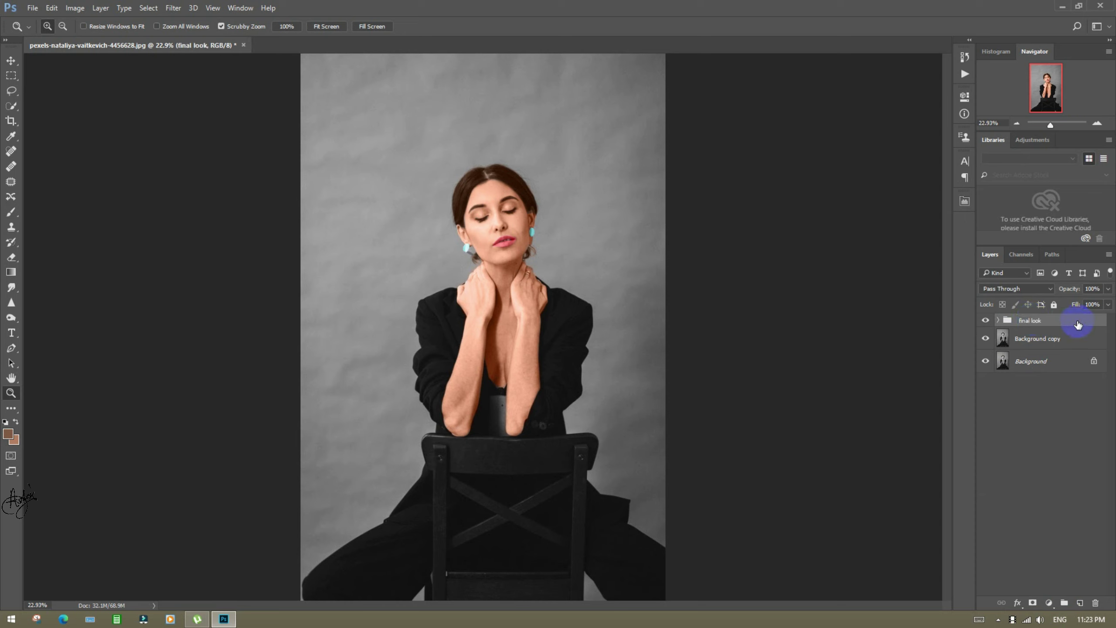
- Toggle the "final look" group's visibility to compare the black-and-white original with the colourised portrait
left_click(986, 321)
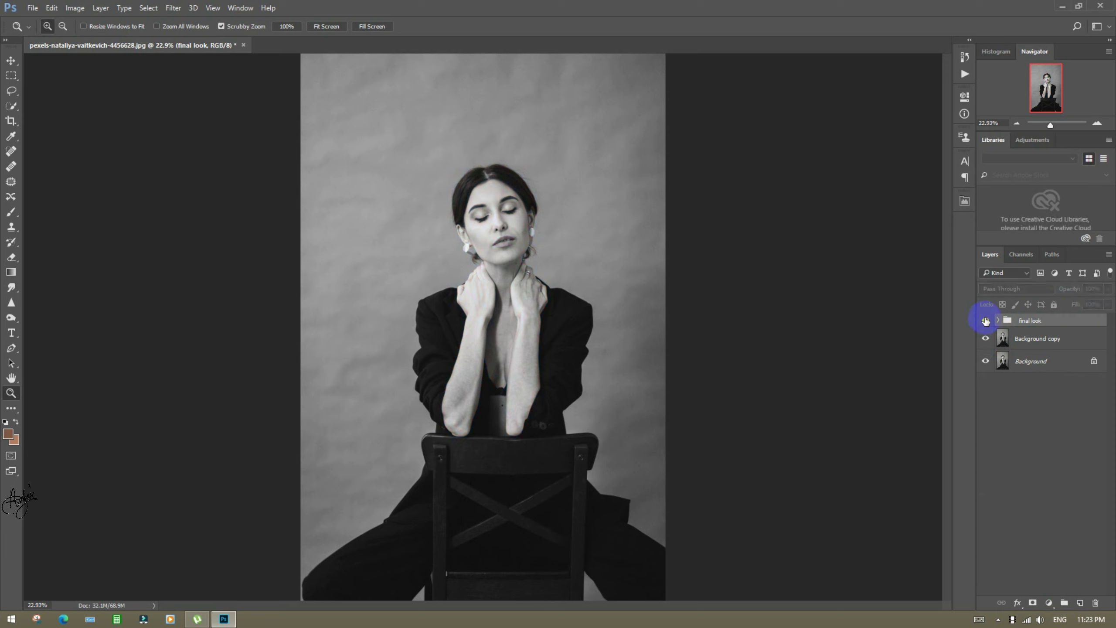
left_click(986, 321)
left_click(986, 320)
left_click(986, 321)
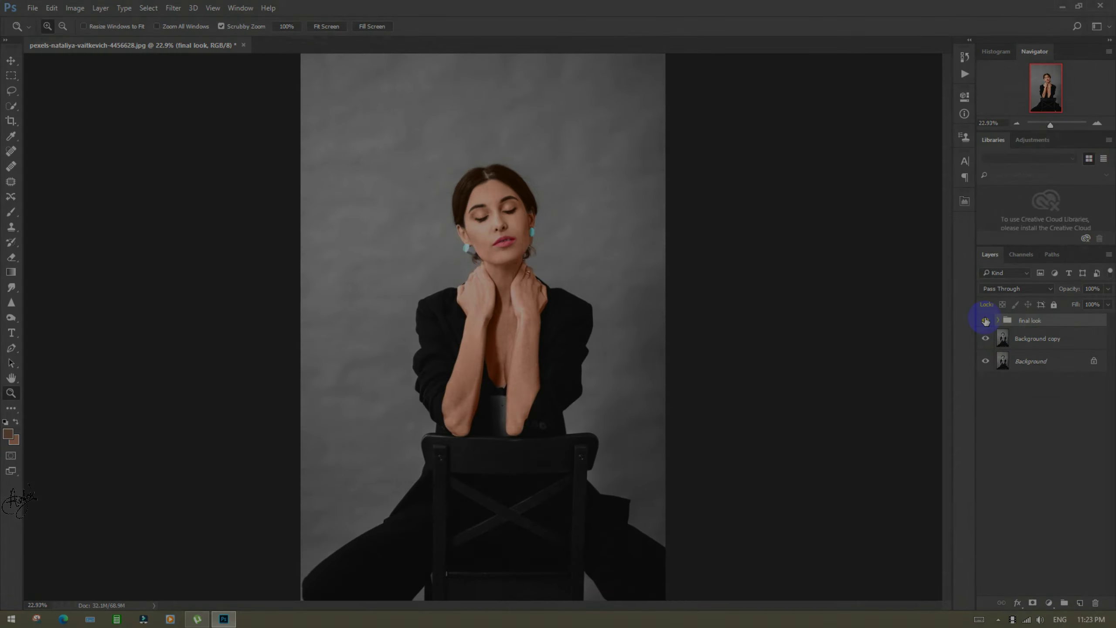